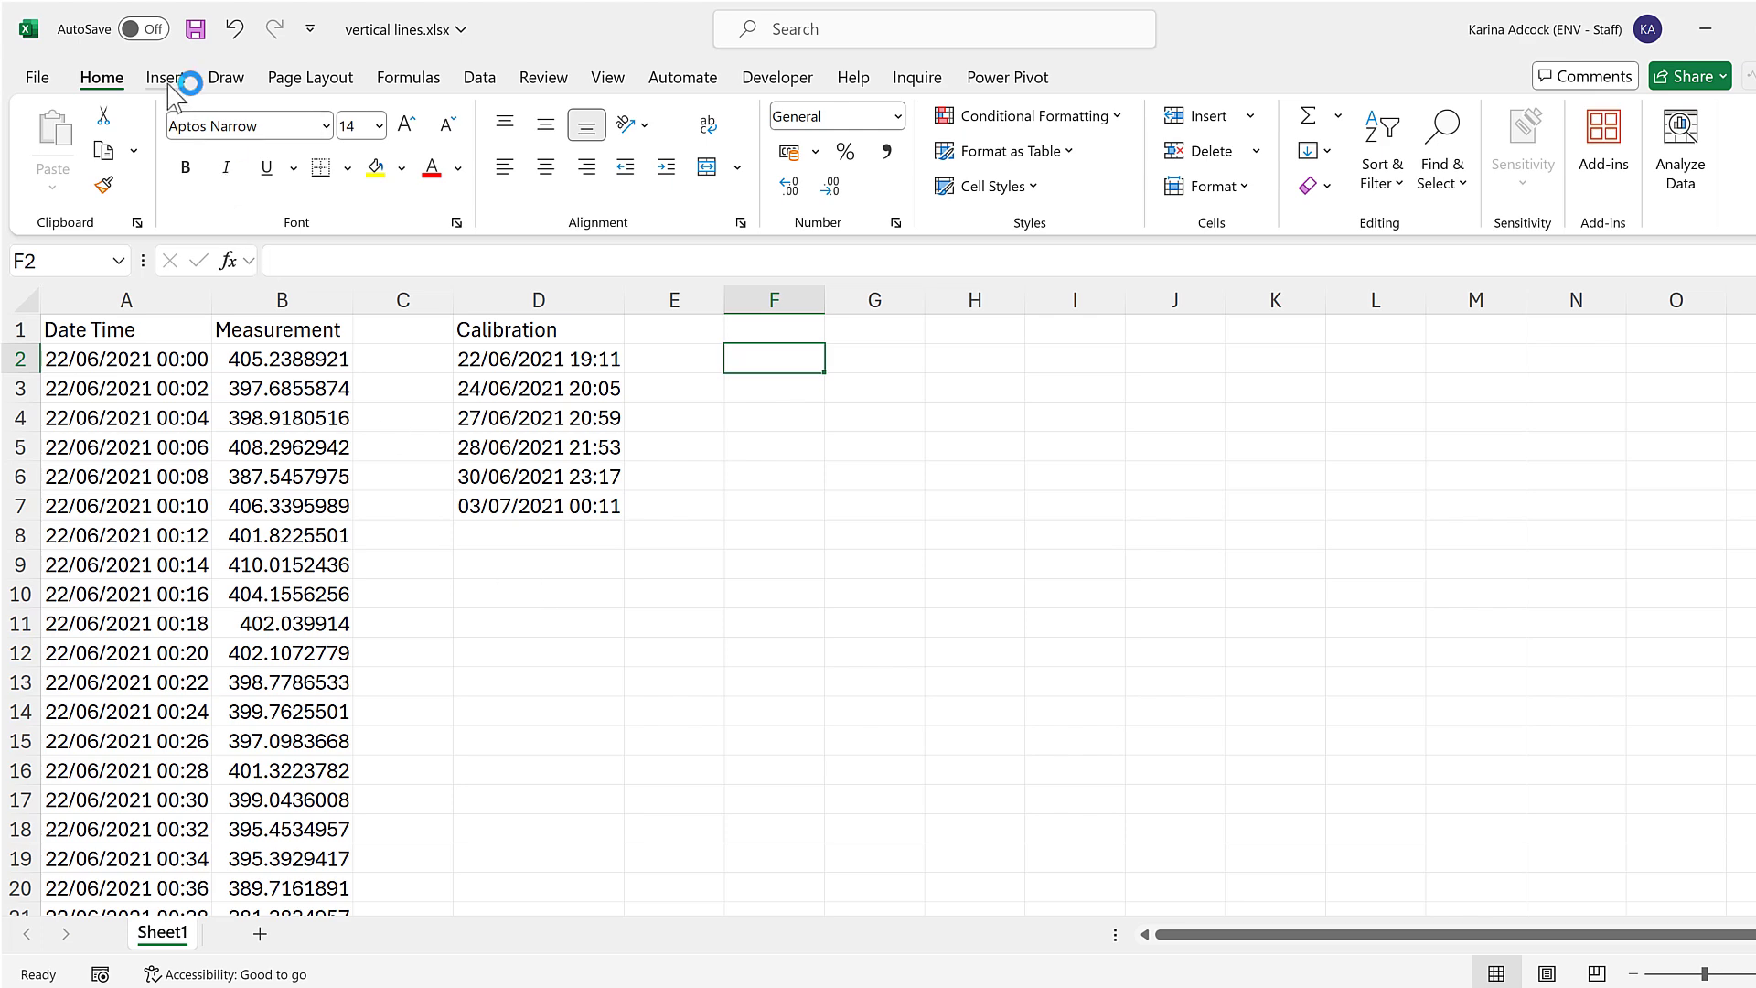
- Insert the first markers-only Scatter chart from the Insert tab's Charts group
{"action": "left_click", "coordinate": [168, 84]}
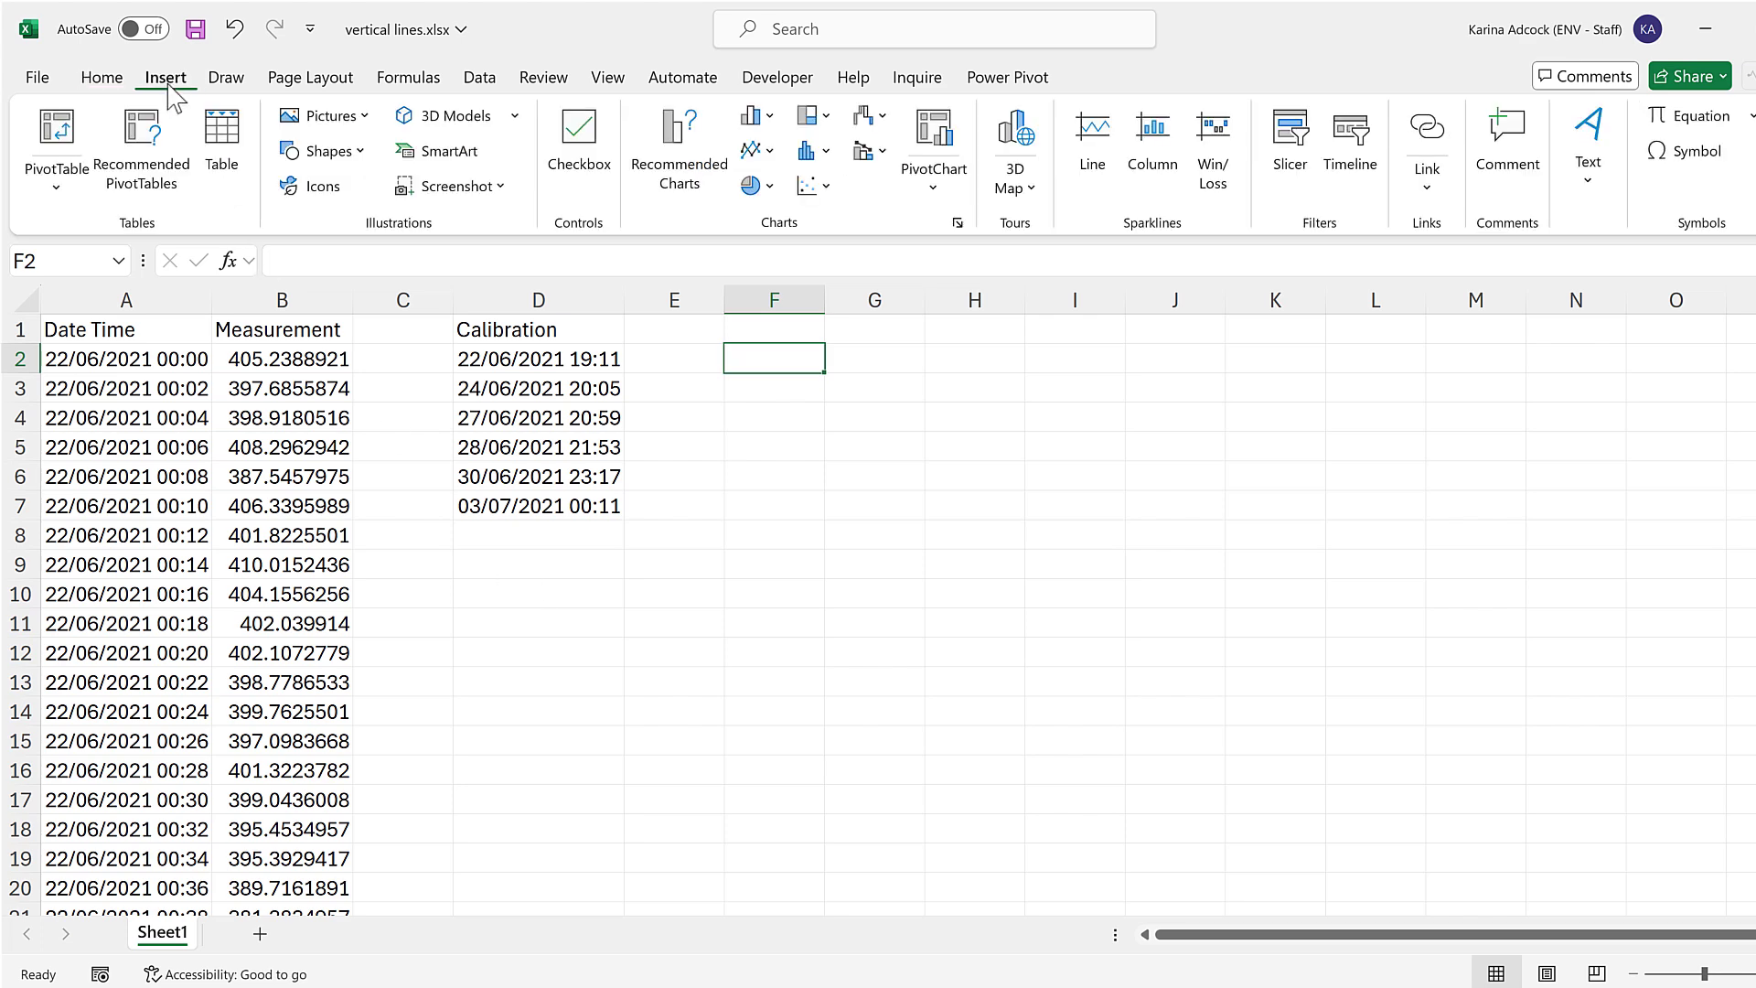
{"action": "left_click", "coordinate": [811, 186]}
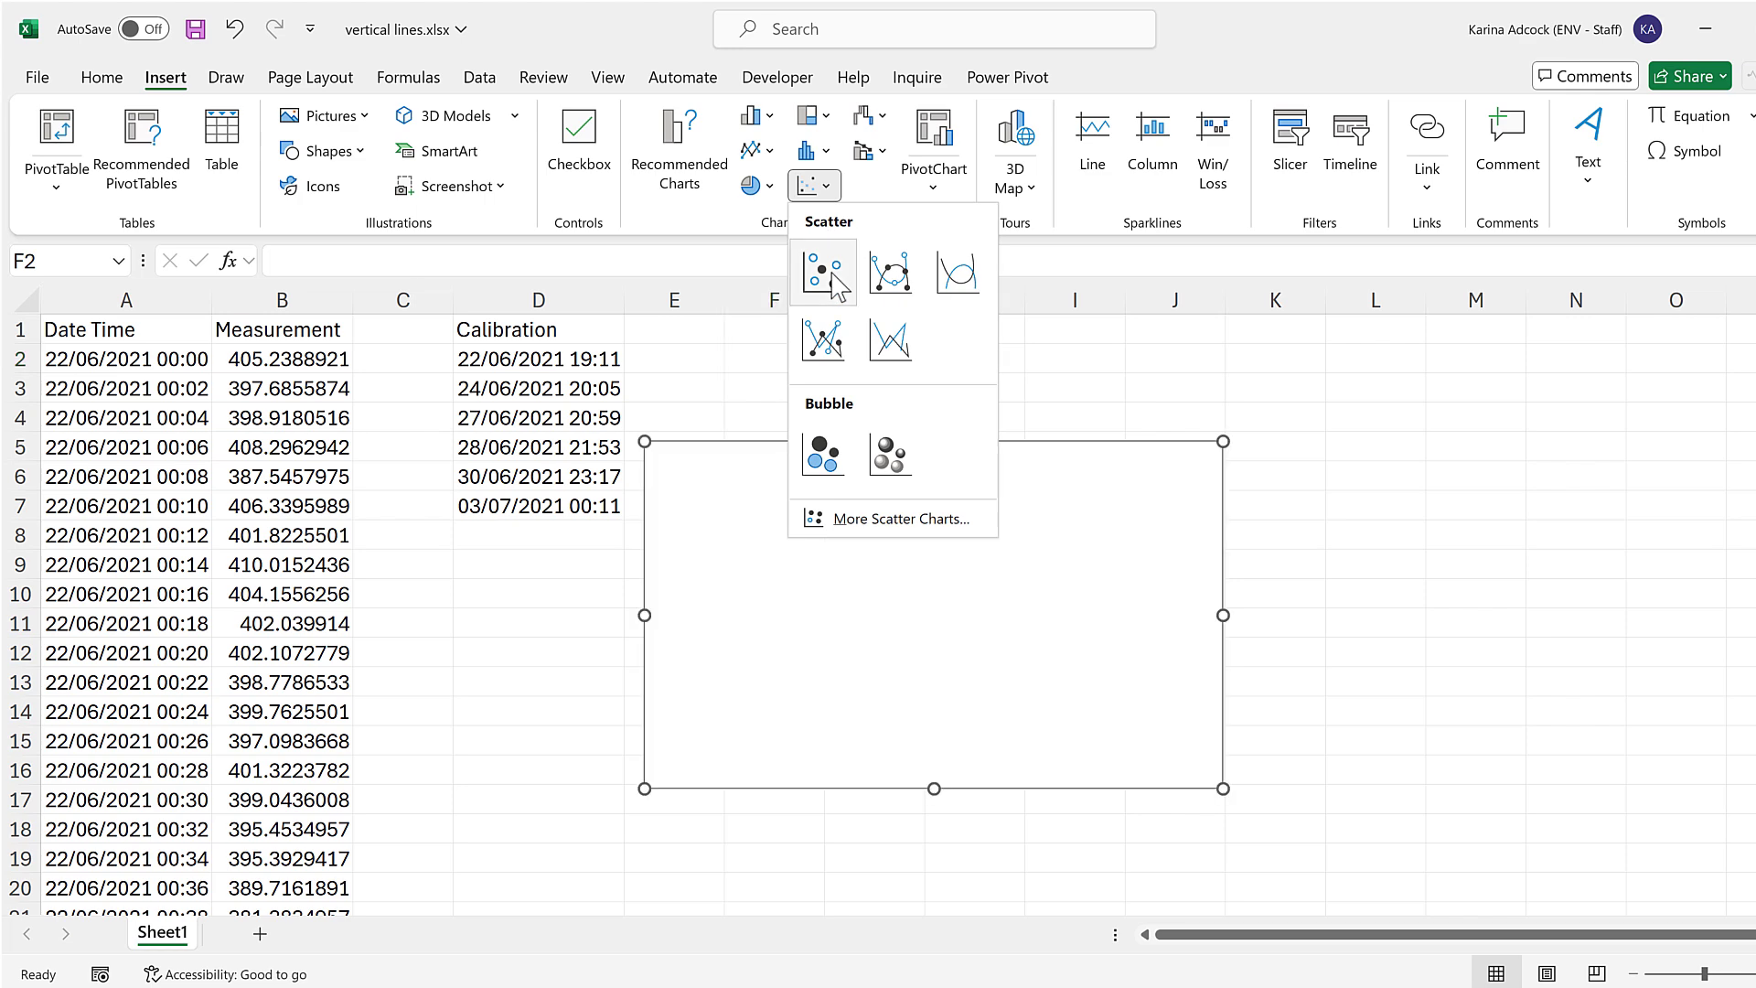
{"action": "left_click", "coordinate": [832, 280]}
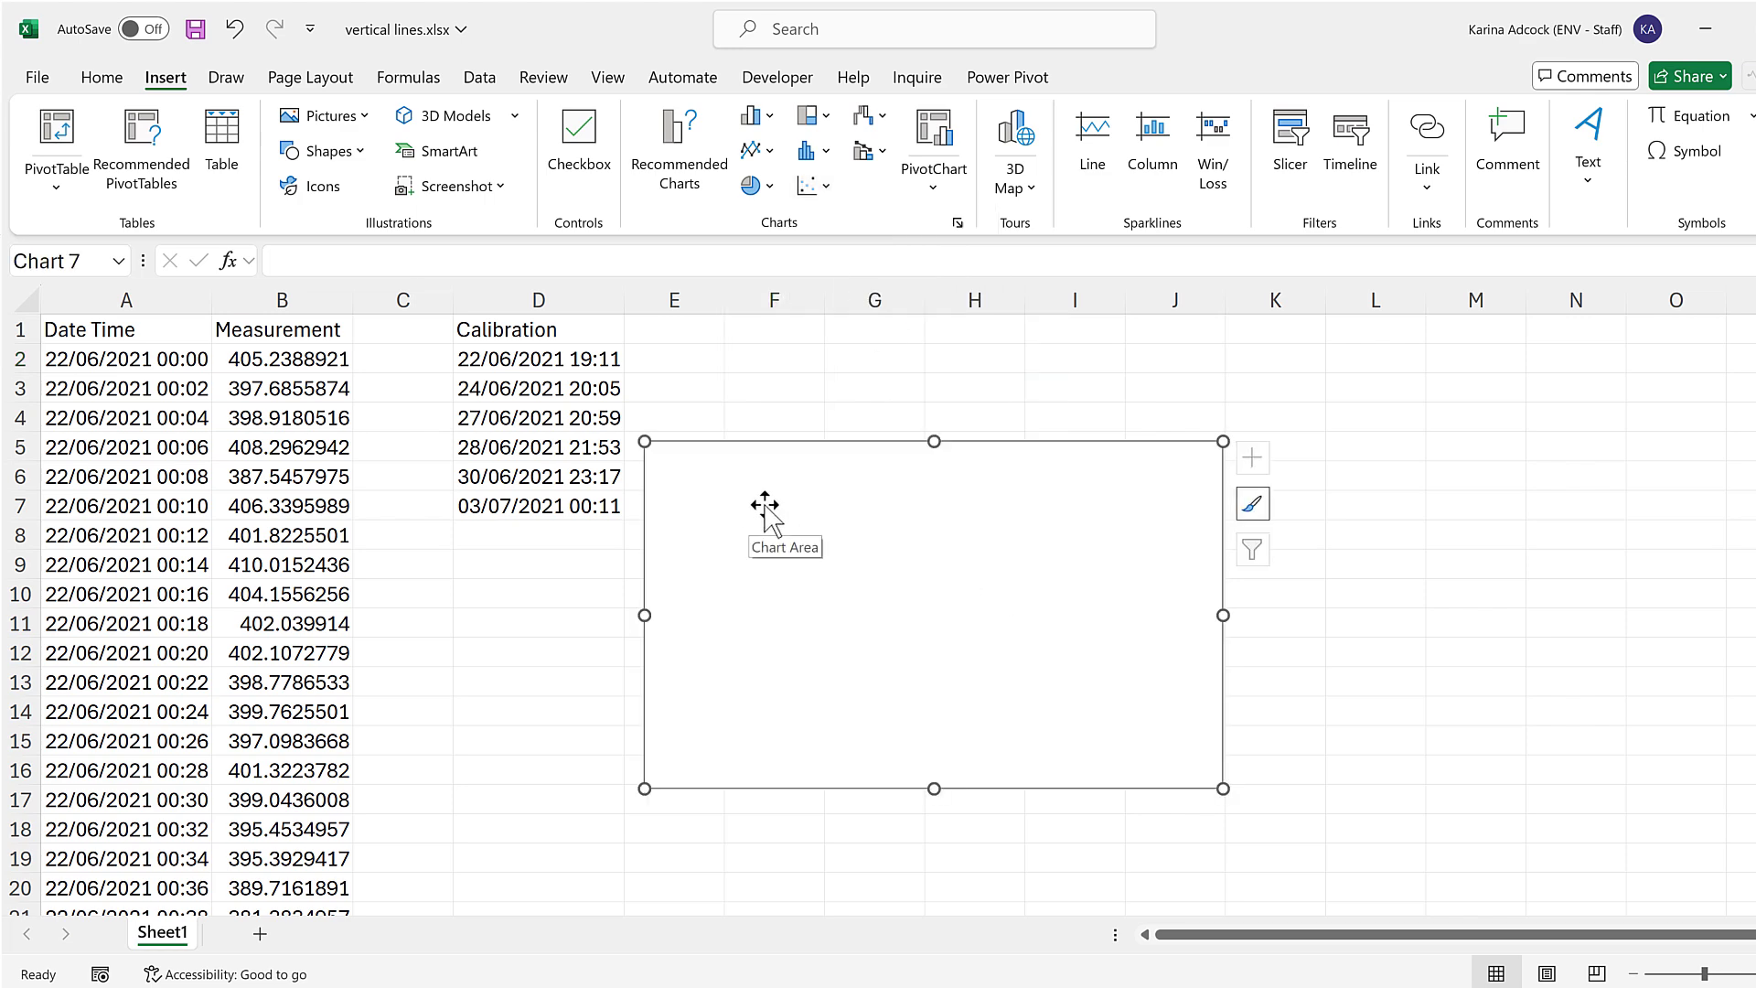
- Add a chart series named from B1 with X values A2:A6761
{"action": "right_click", "coordinate": [764, 504]}
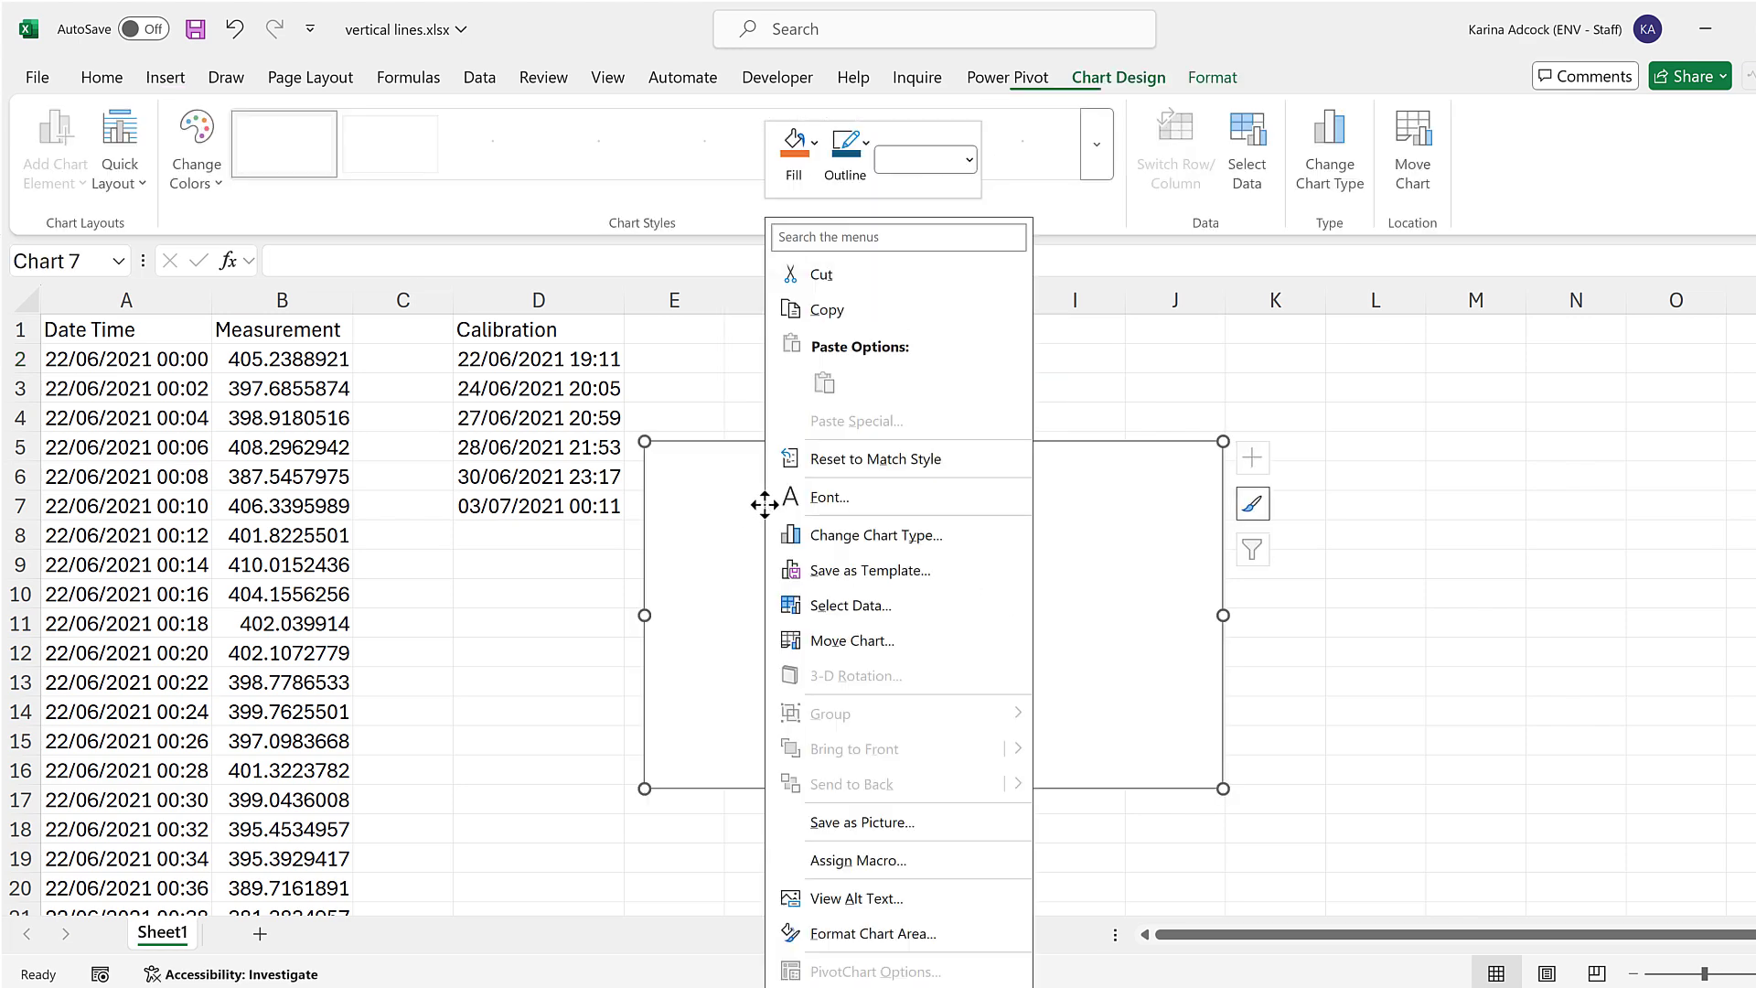
{"action": "left_click", "coordinate": [931, 607]}
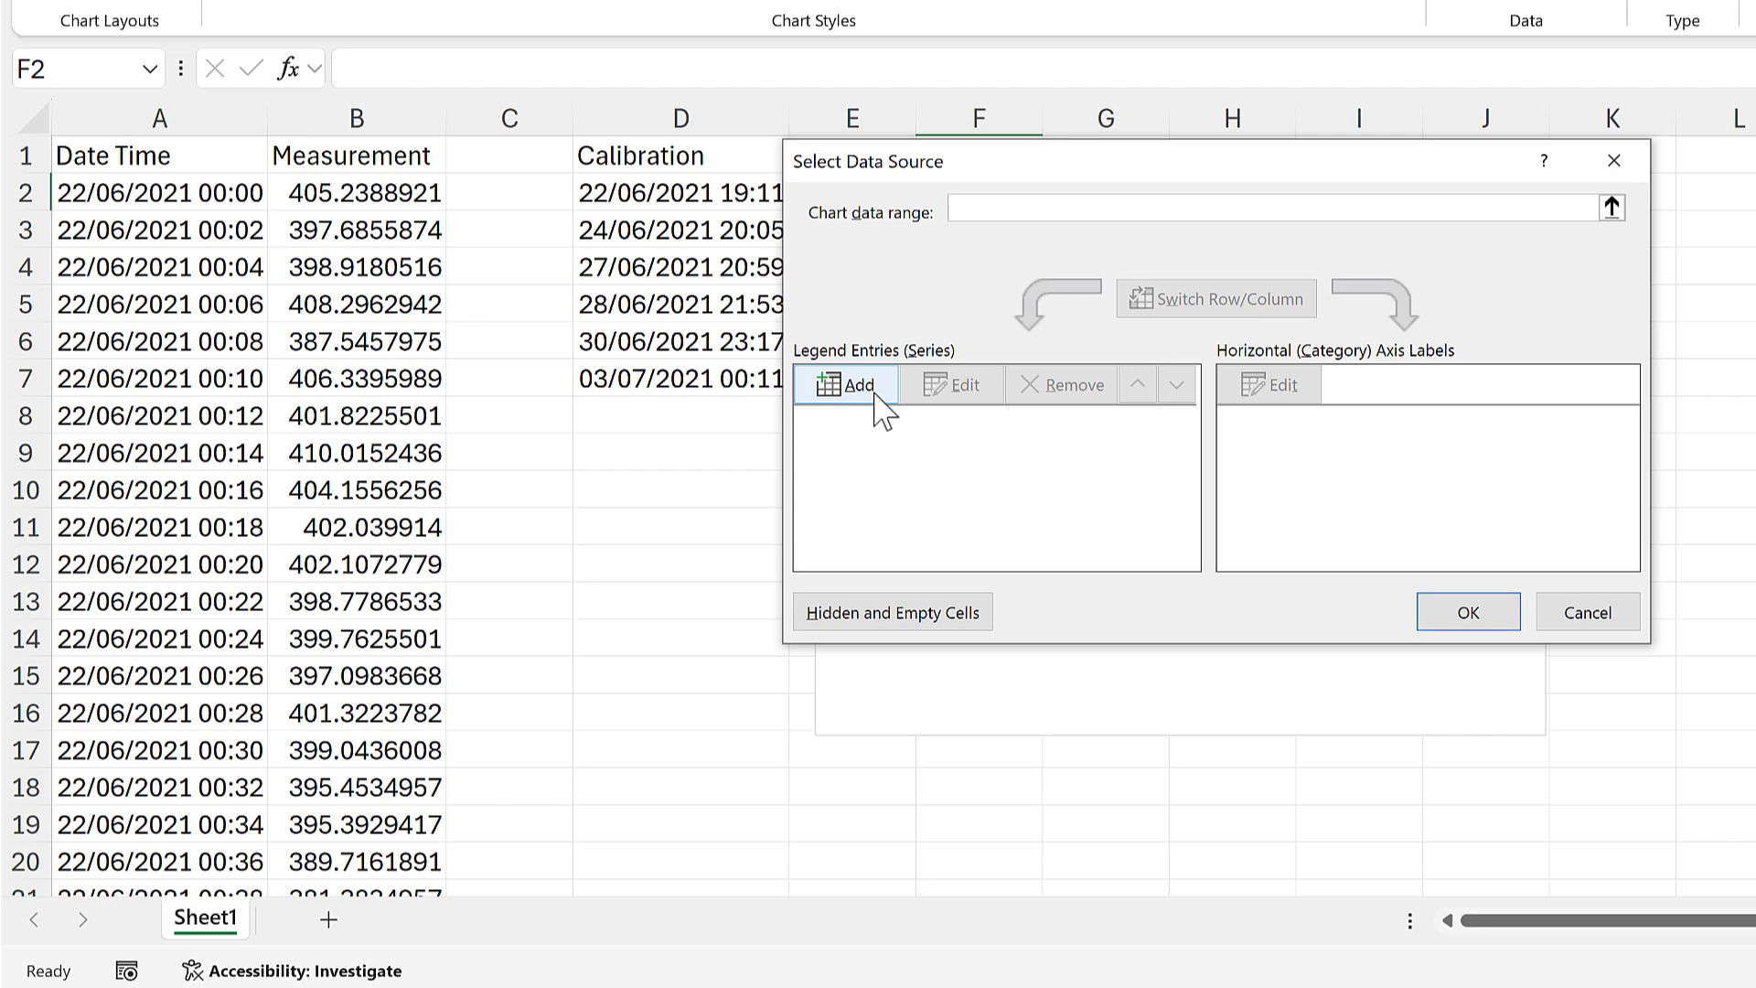
{"action": "left_click", "coordinate": [858, 384]}
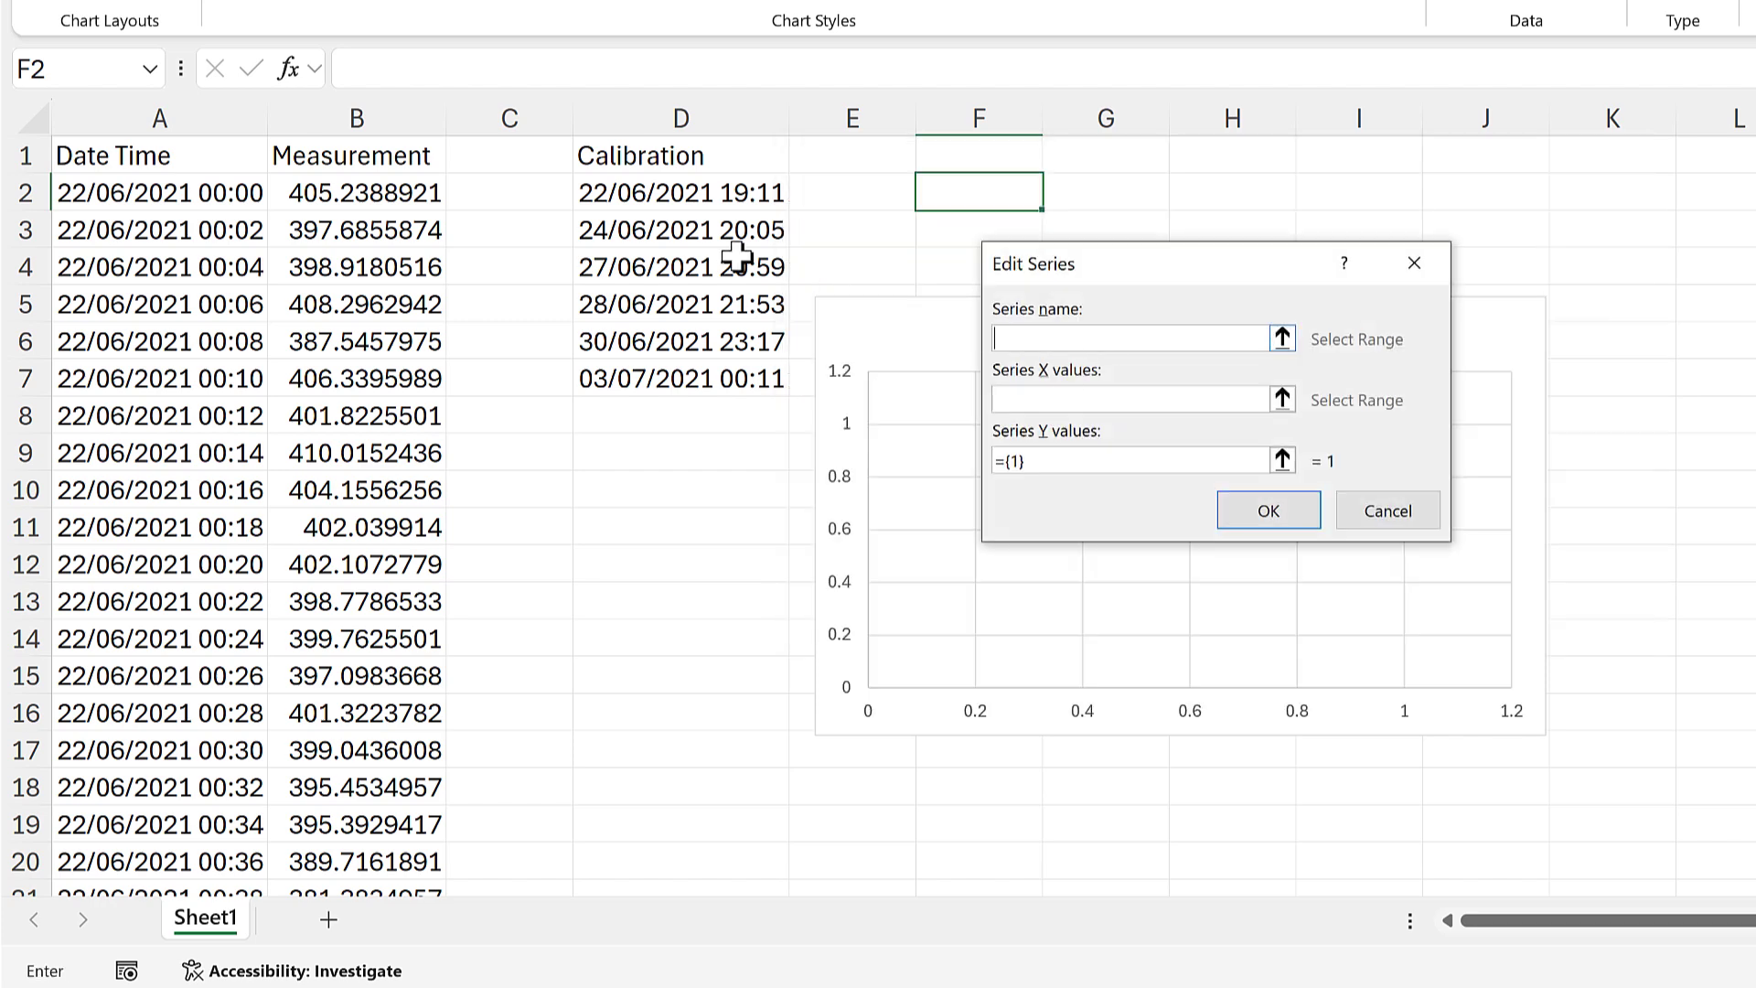
{"action": "left_click", "coordinate": [350, 162]}
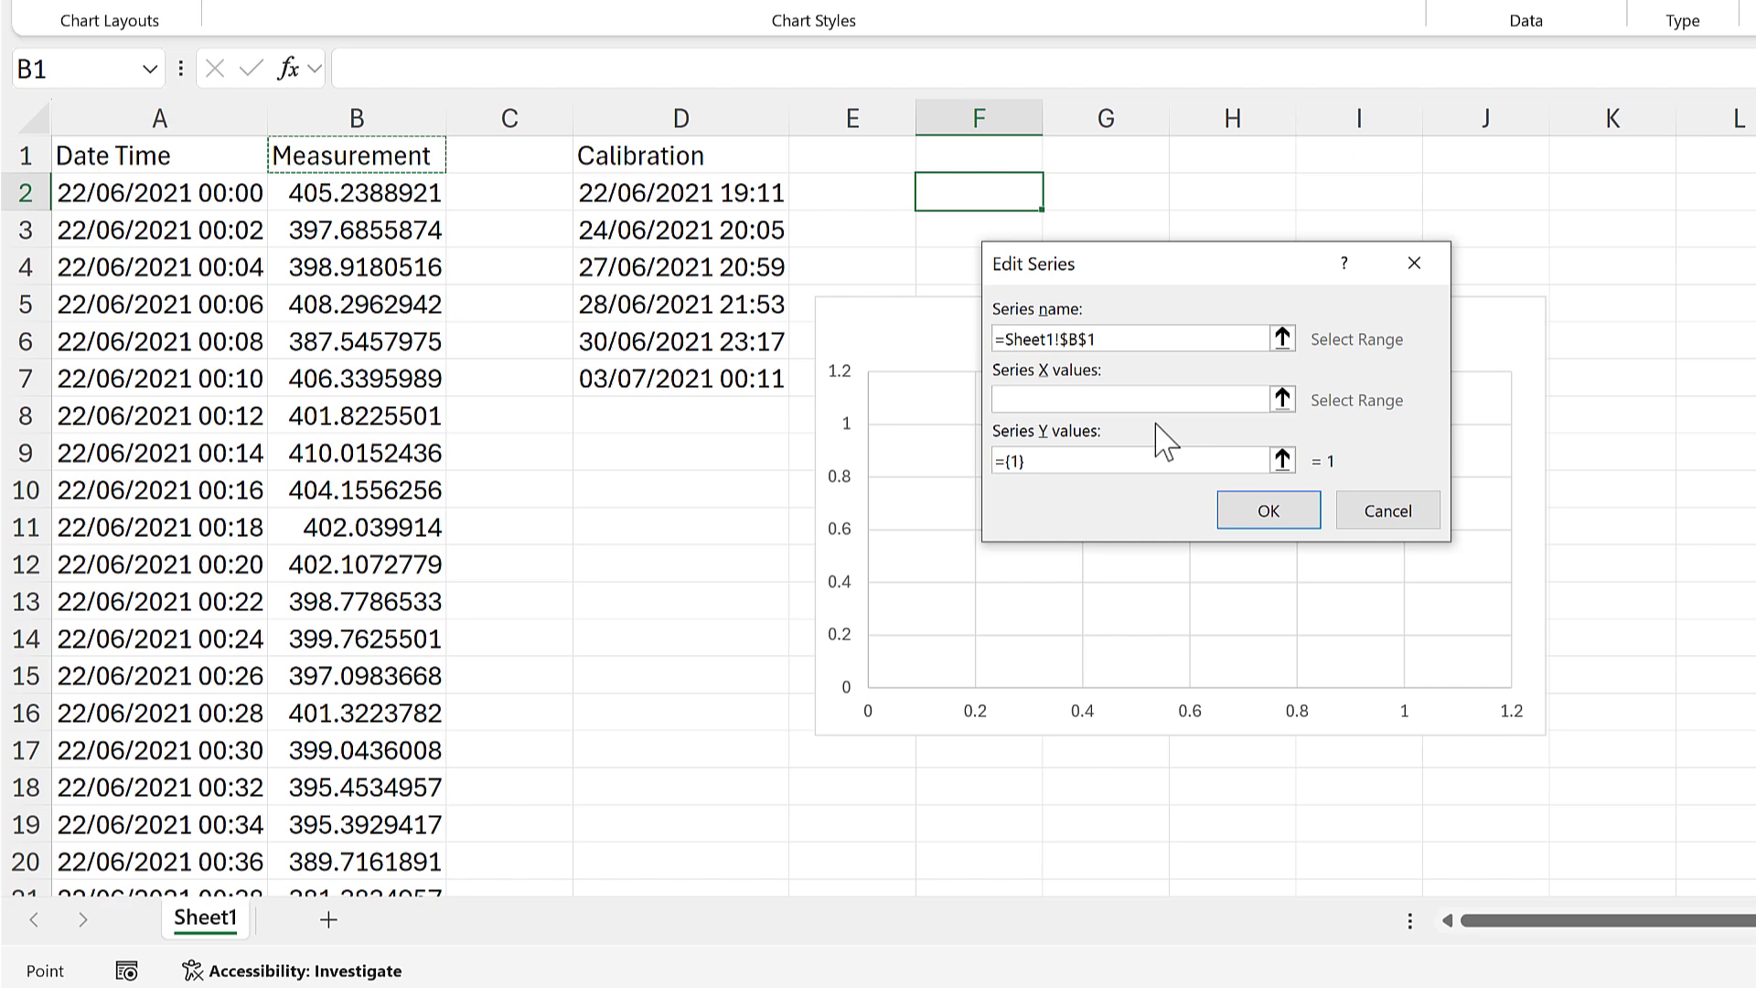
{"action": "left_click", "coordinate": [1281, 399]}
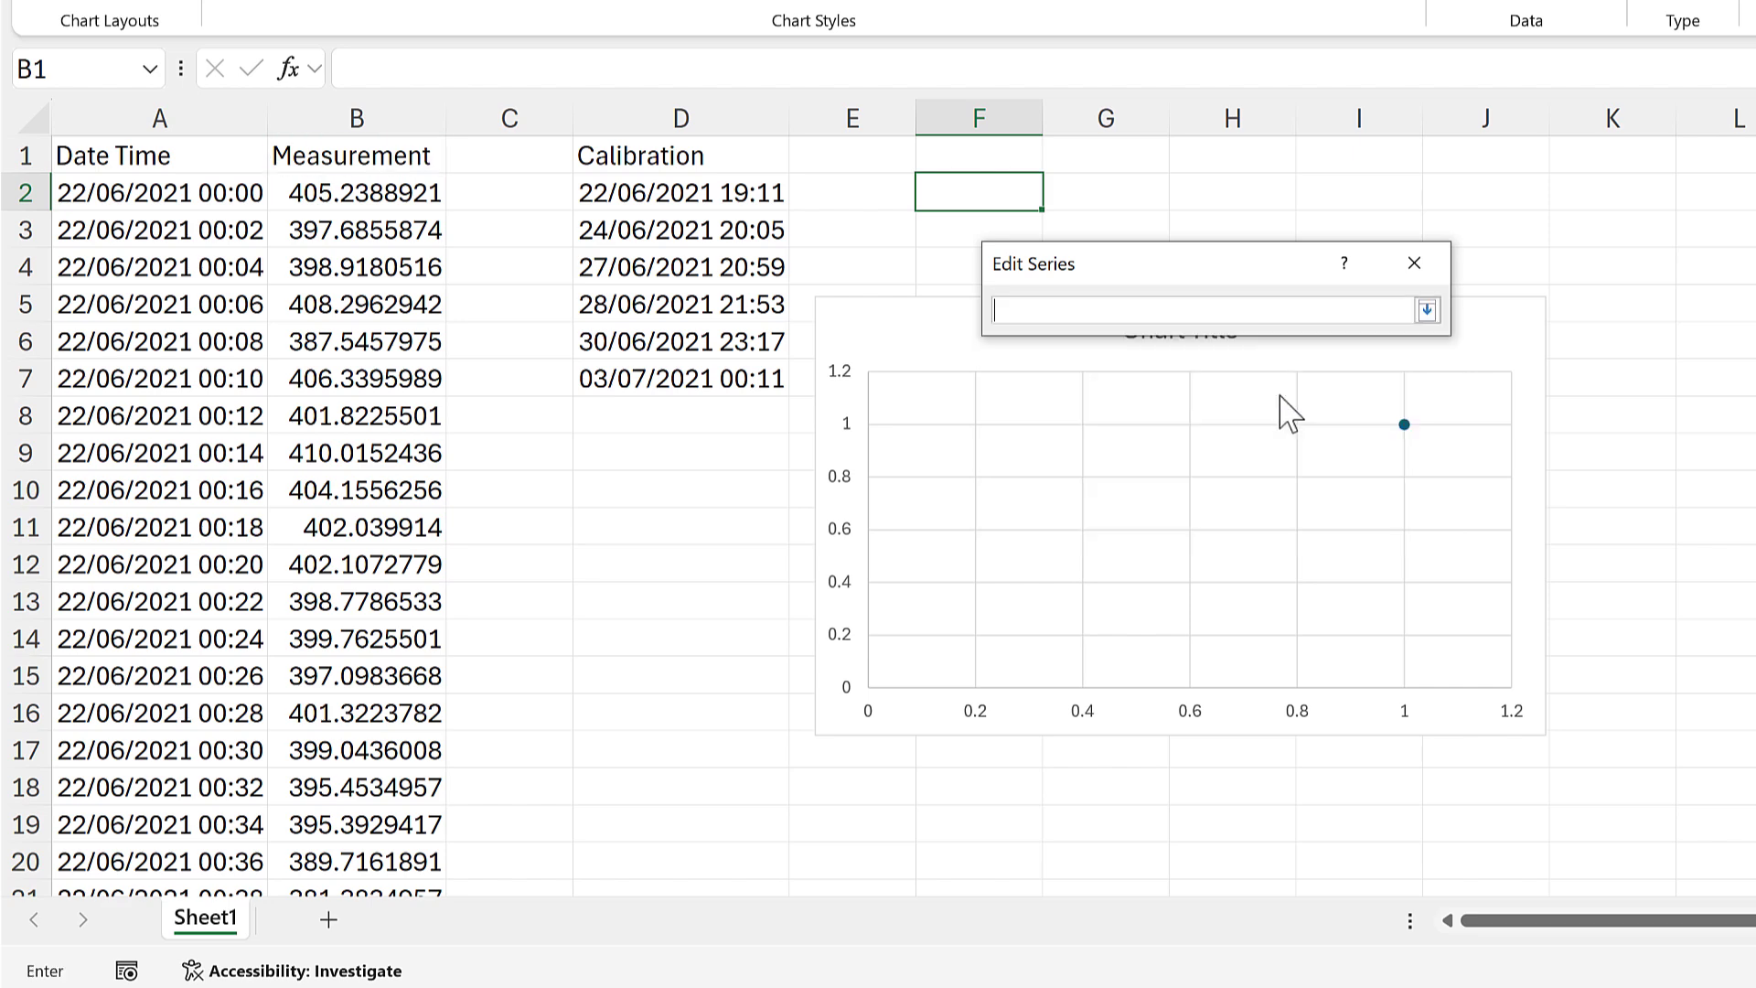
{"action": "left_click", "coordinate": [182, 197]}
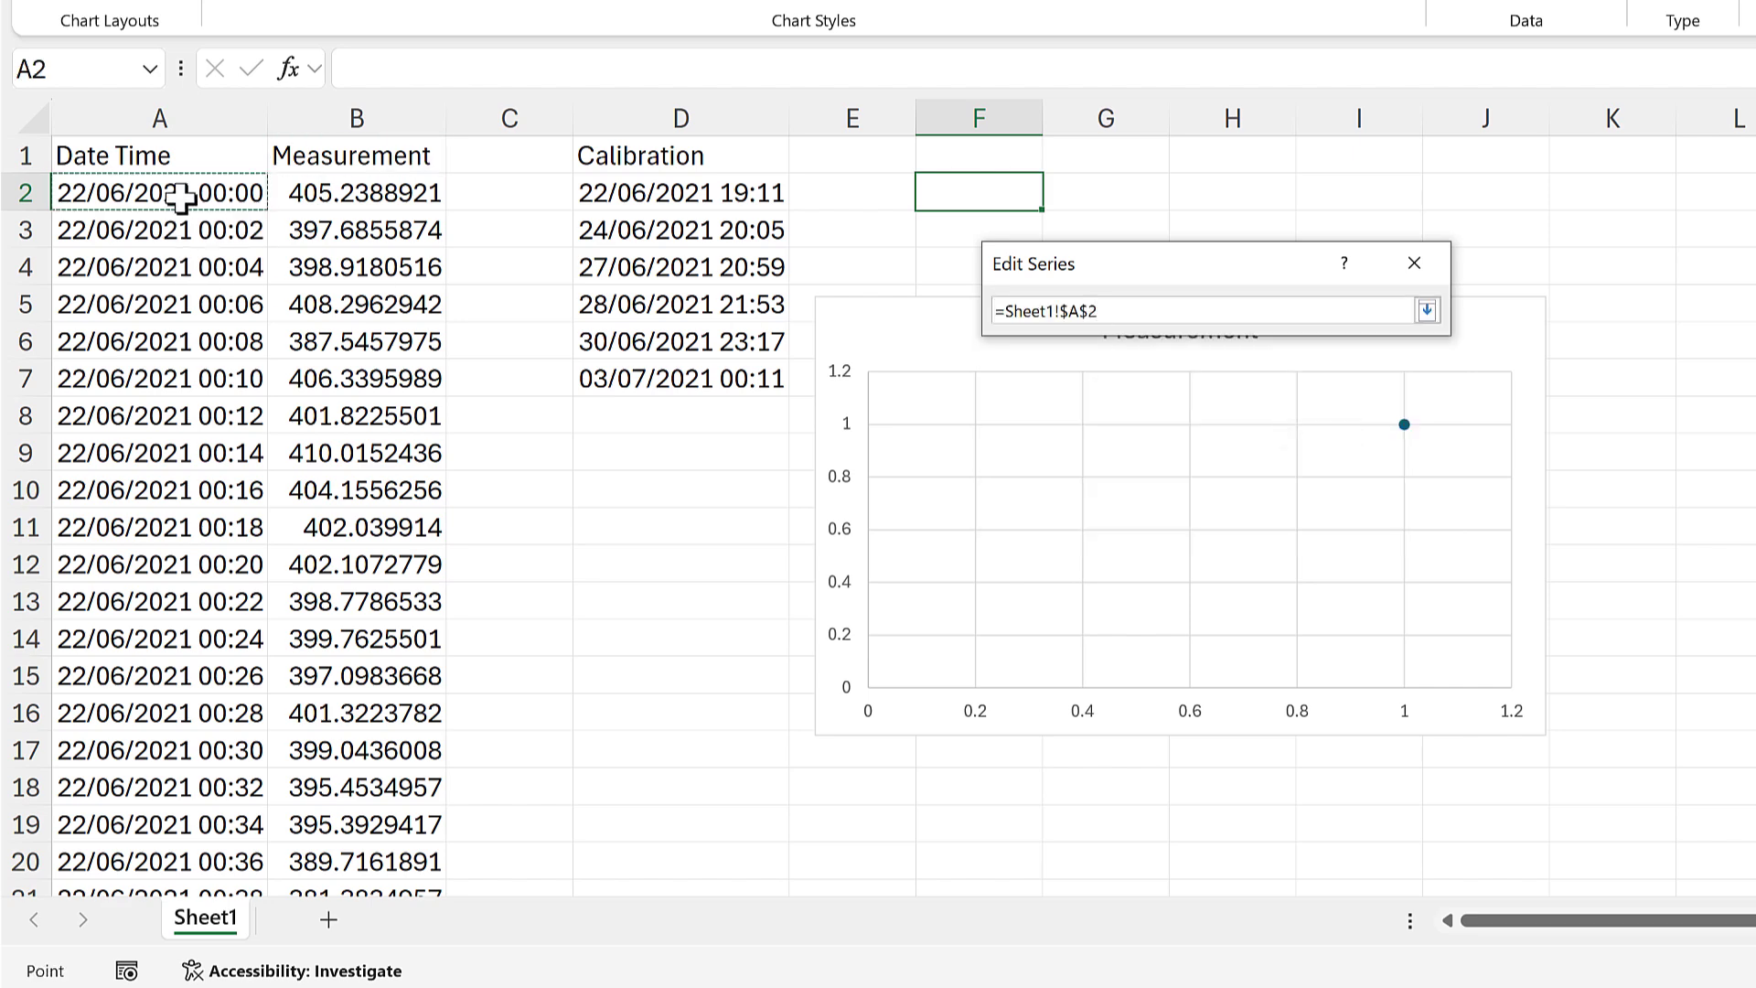
{"action": "key", "text": "ctrl+shift+Down"}
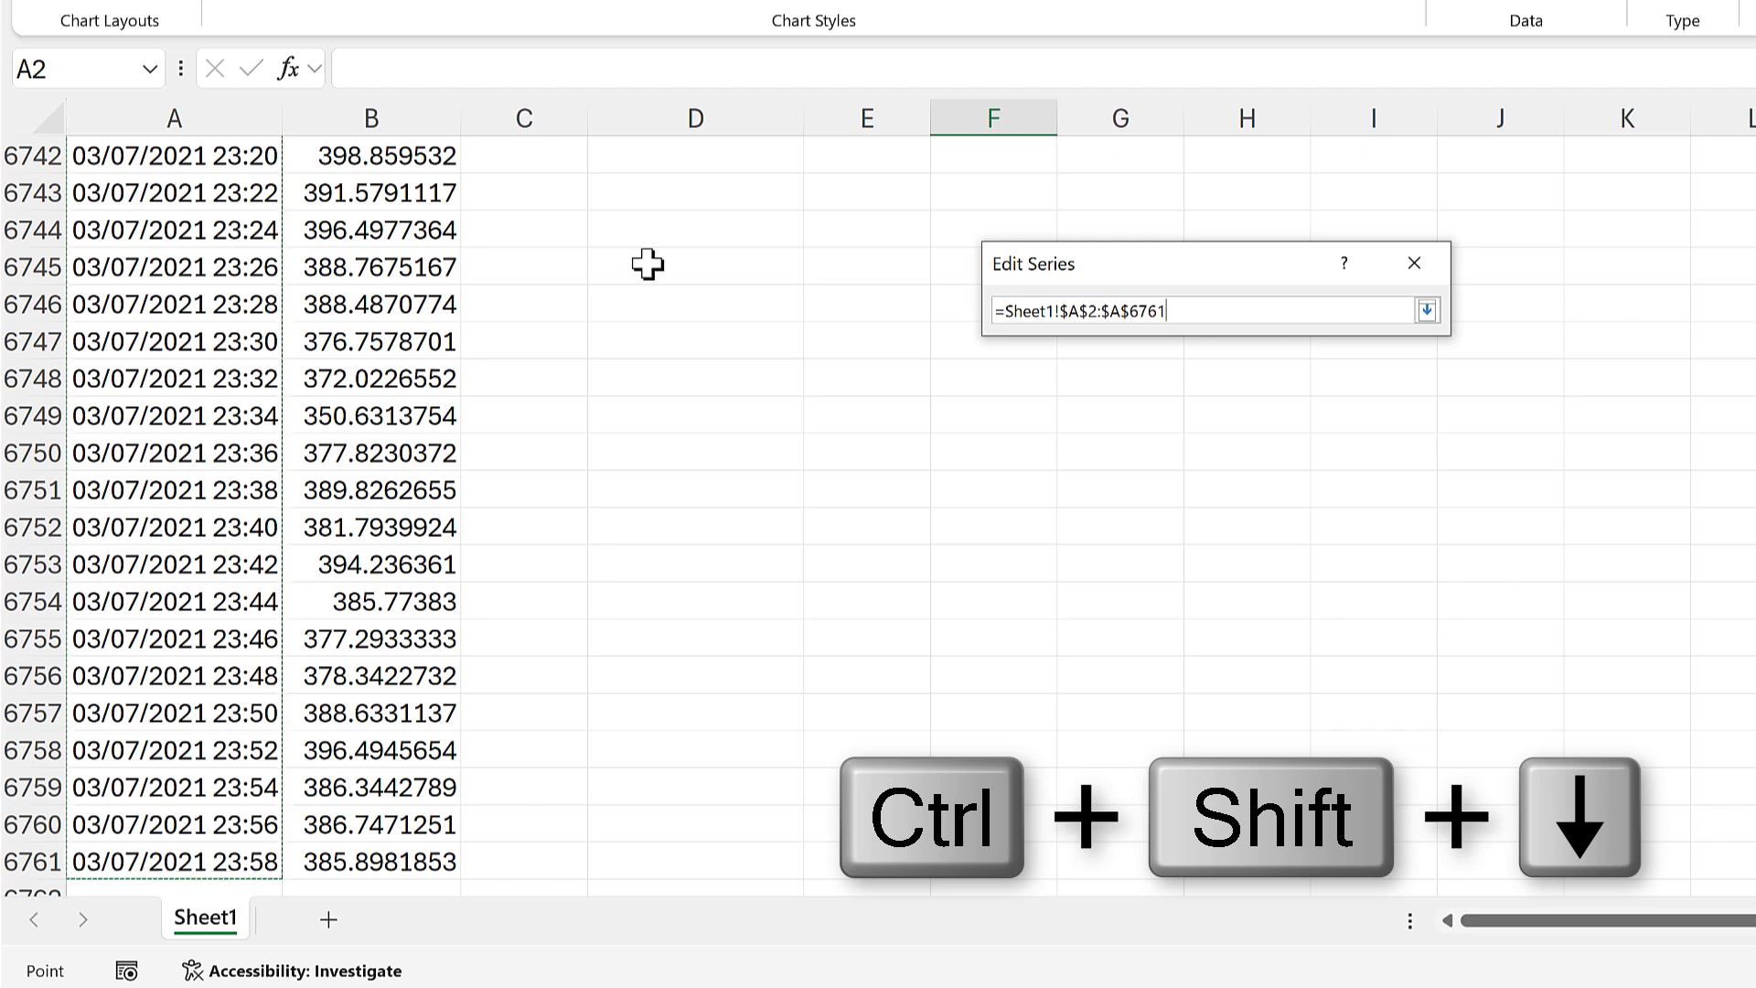
{"action": "left_click", "coordinate": [1427, 311]}
- Set the series Y values to B2:B6761 and confirm the Measurement series
{"action": "left_click", "coordinate": [1282, 460]}
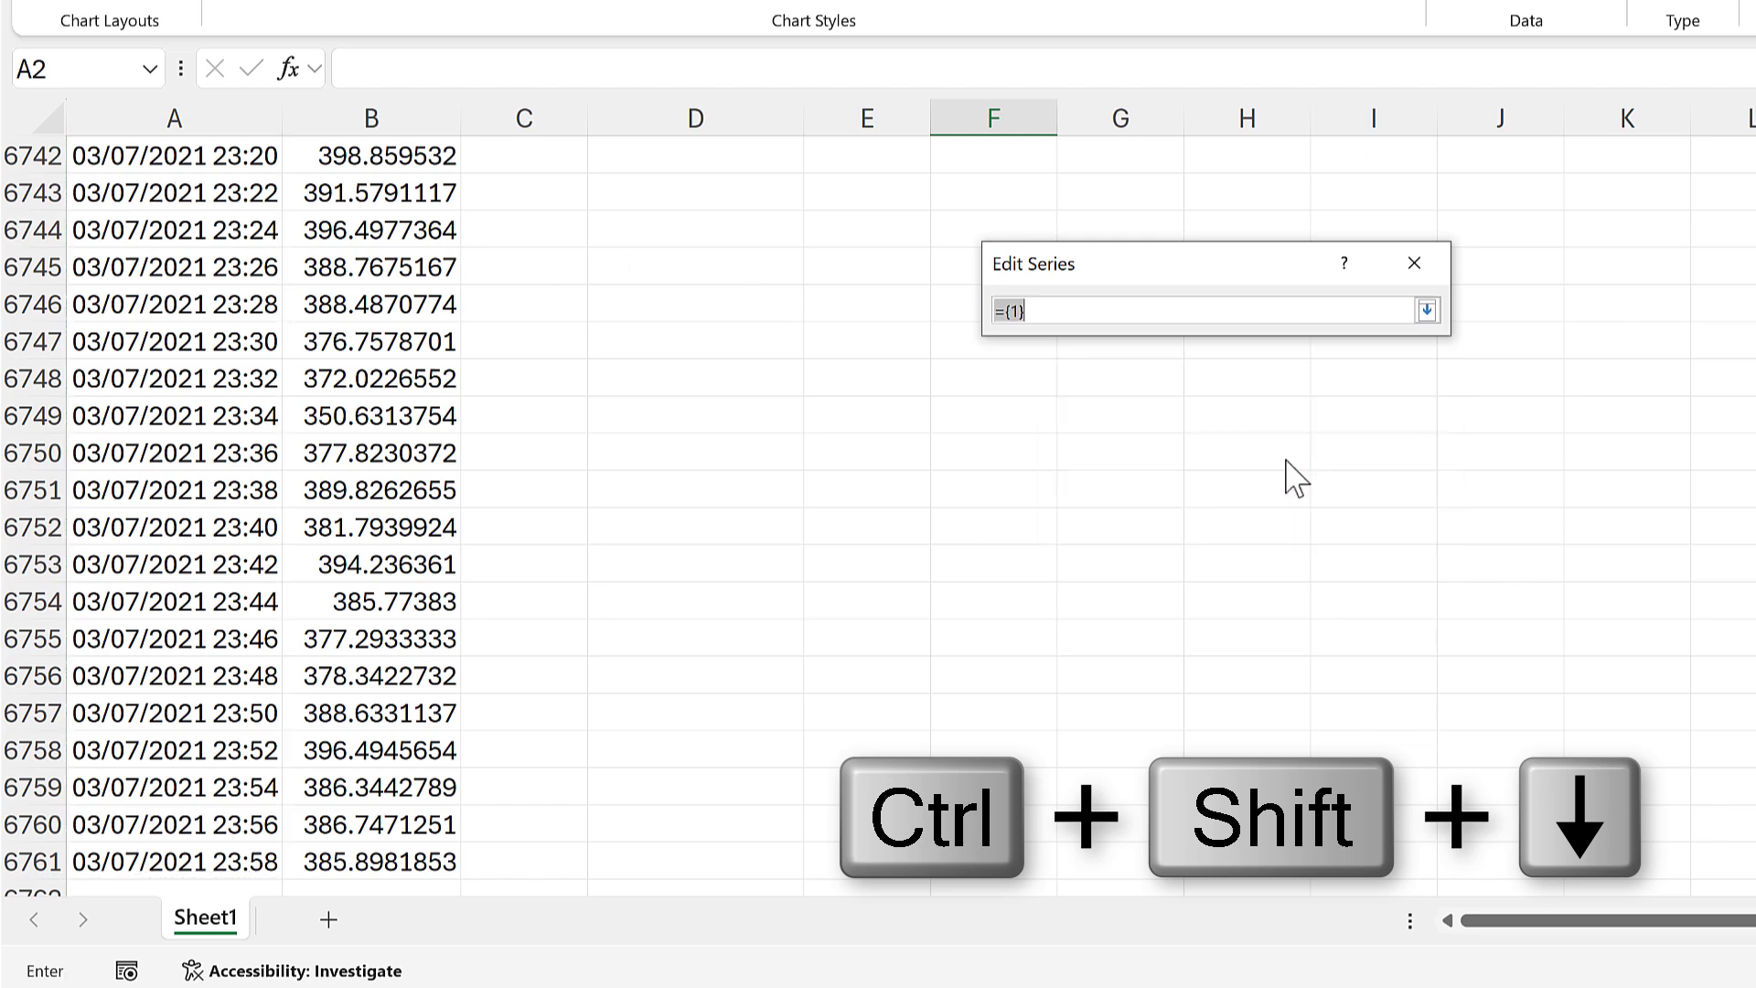
{"action": "left_click", "coordinate": [356, 415]}
{"action": "key", "text": "ctrl+Up"}
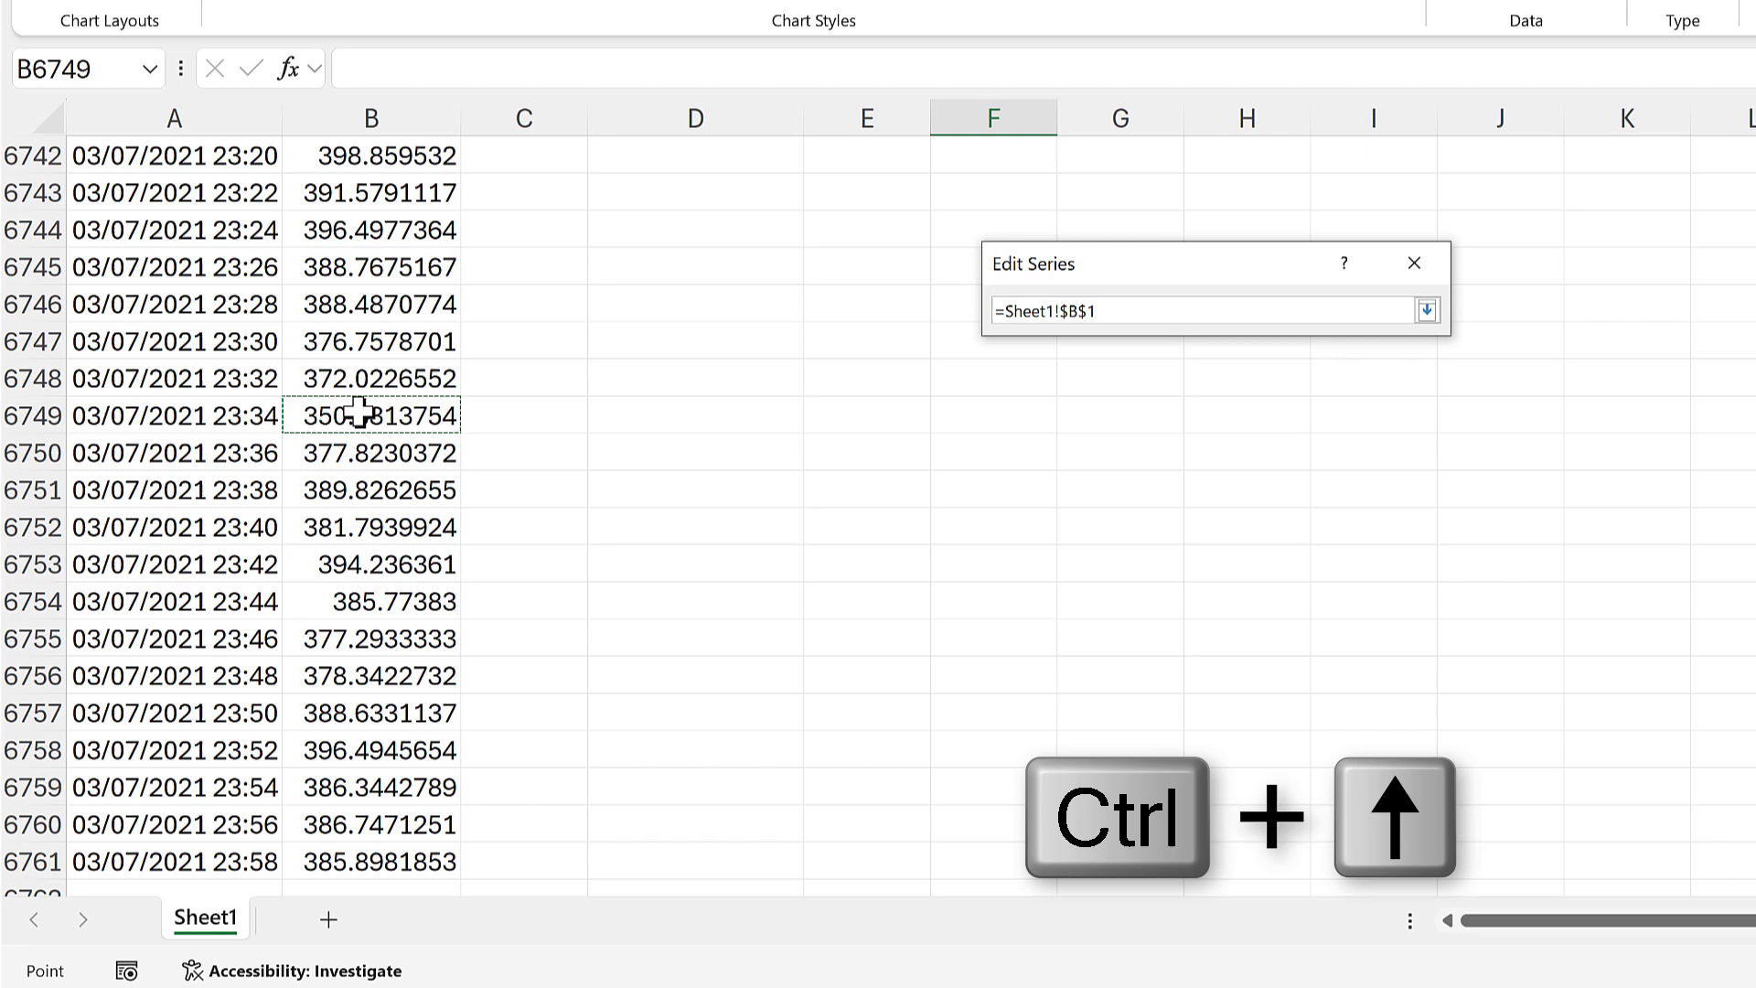
{"action": "key", "text": "Down"}
{"action": "key", "text": "ctrl+shift+Down"}
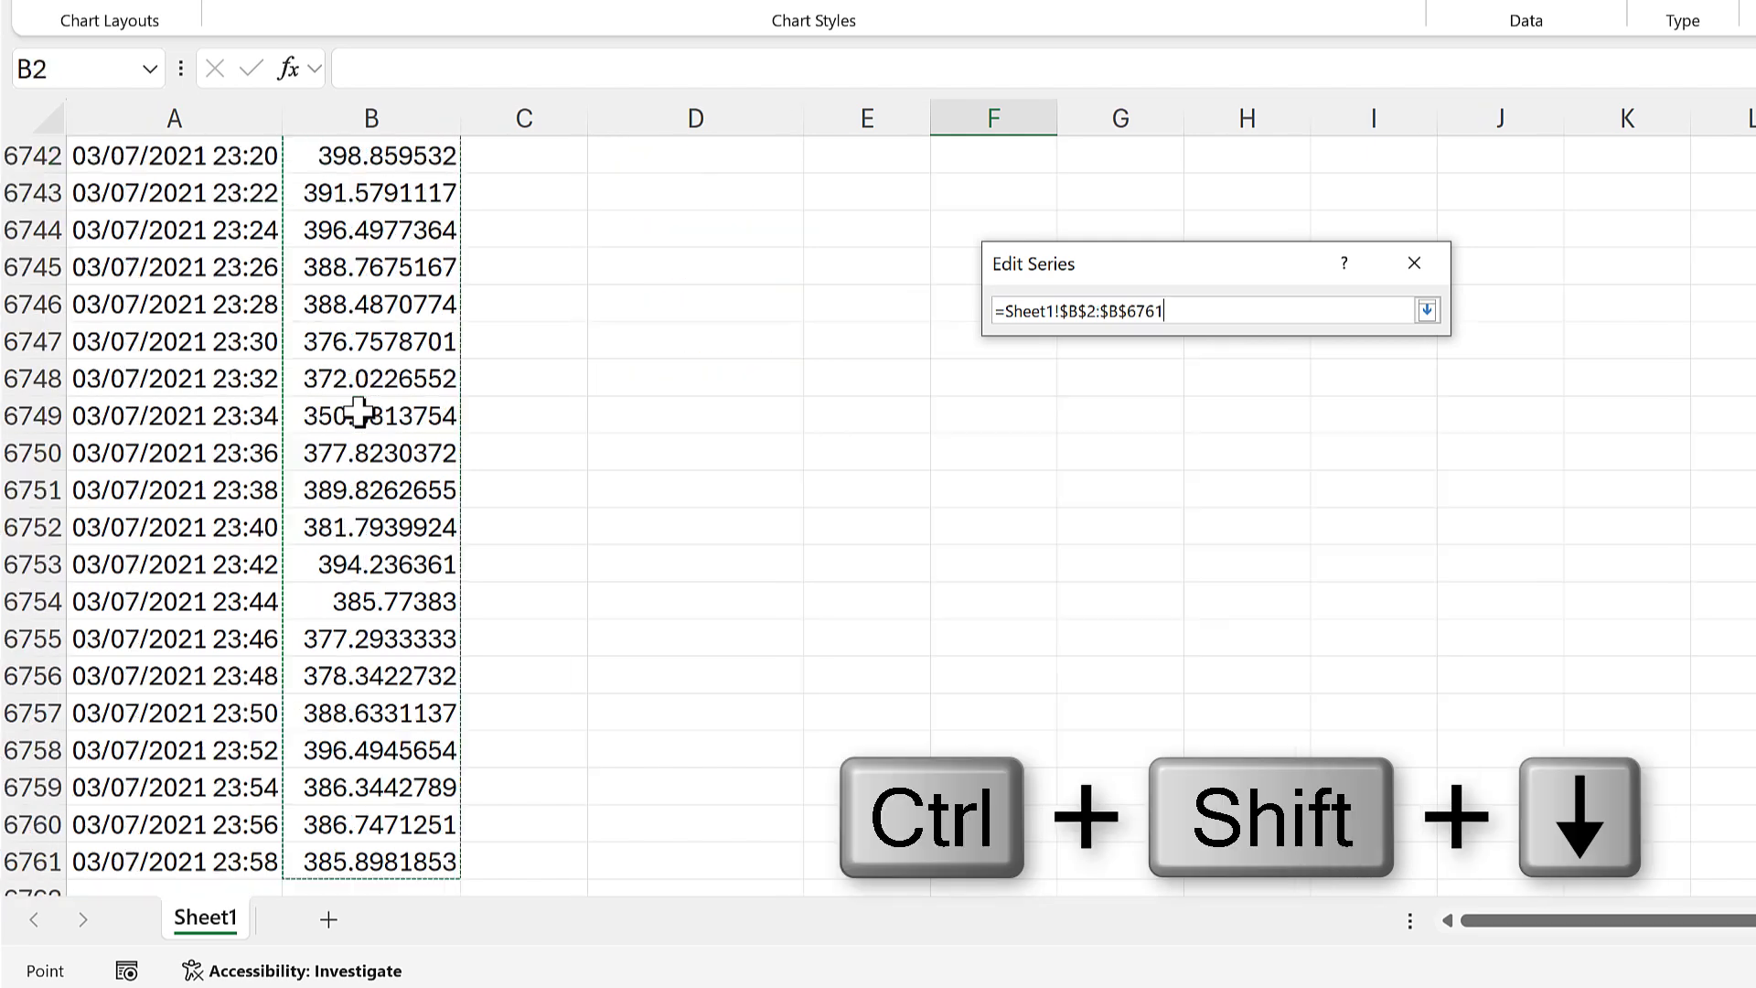
{"action": "key", "text": "Return"}
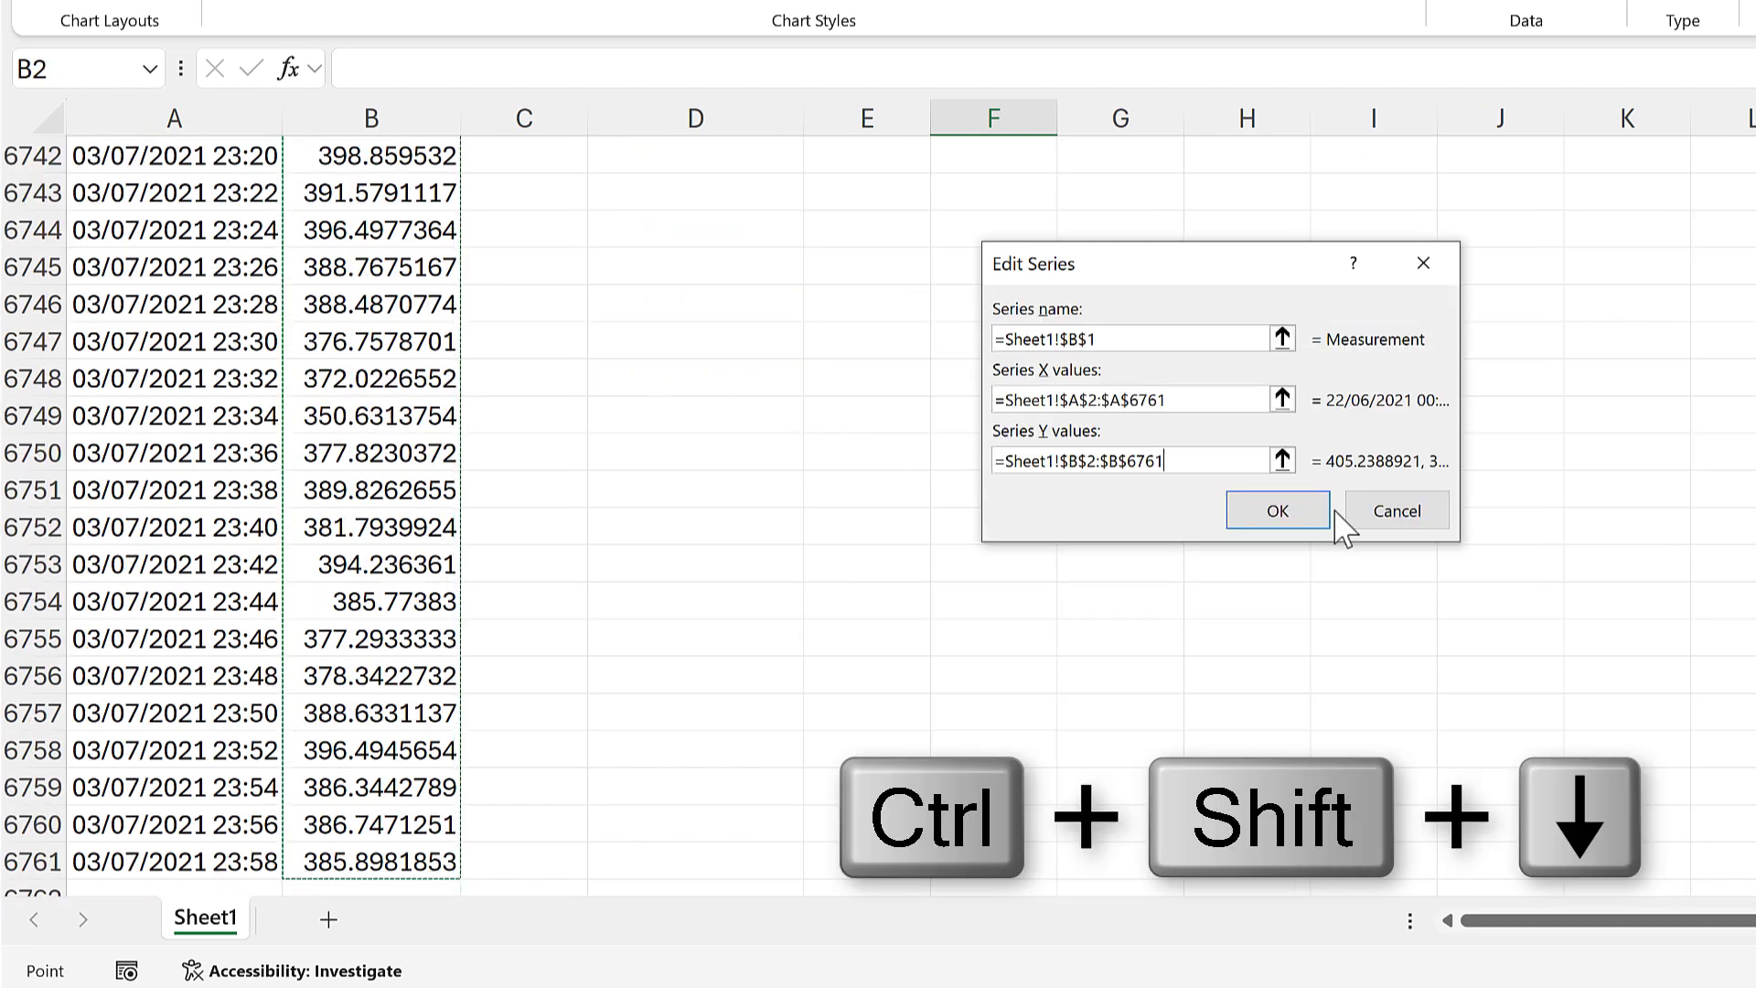
{"action": "left_click", "coordinate": [1320, 517]}
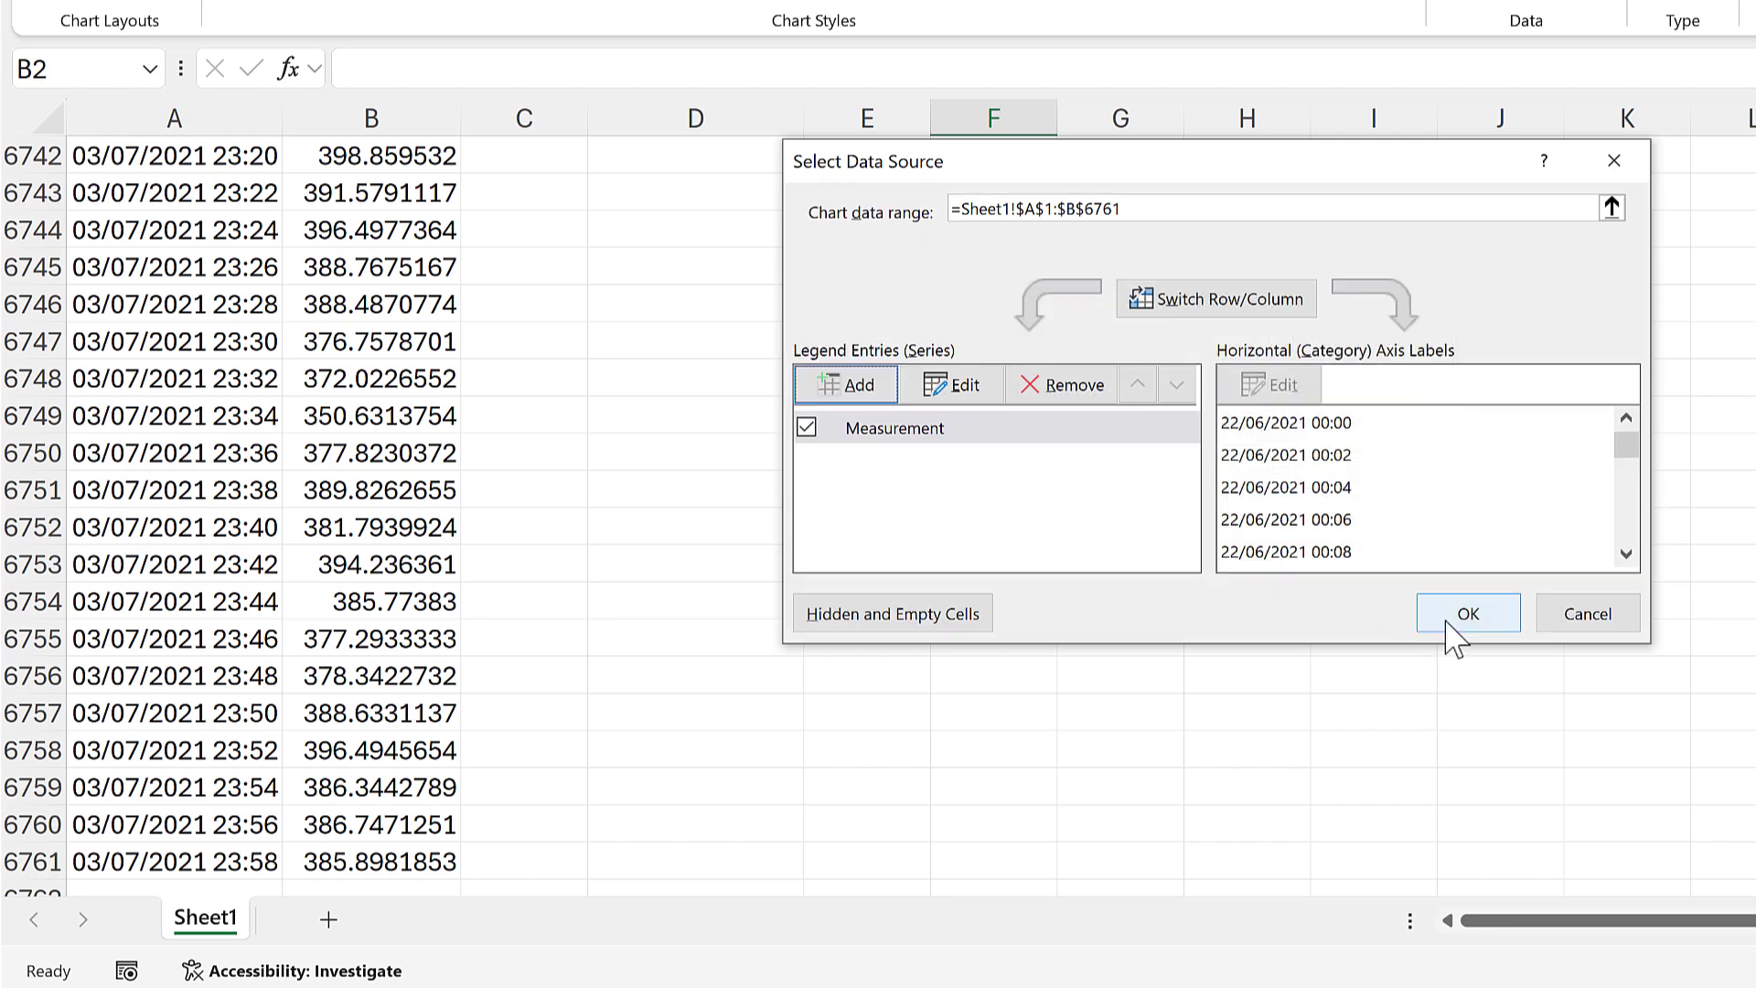
{"action": "left_click", "coordinate": [1448, 622]}
{"action": "left_click", "coordinate": [1333, 523]}
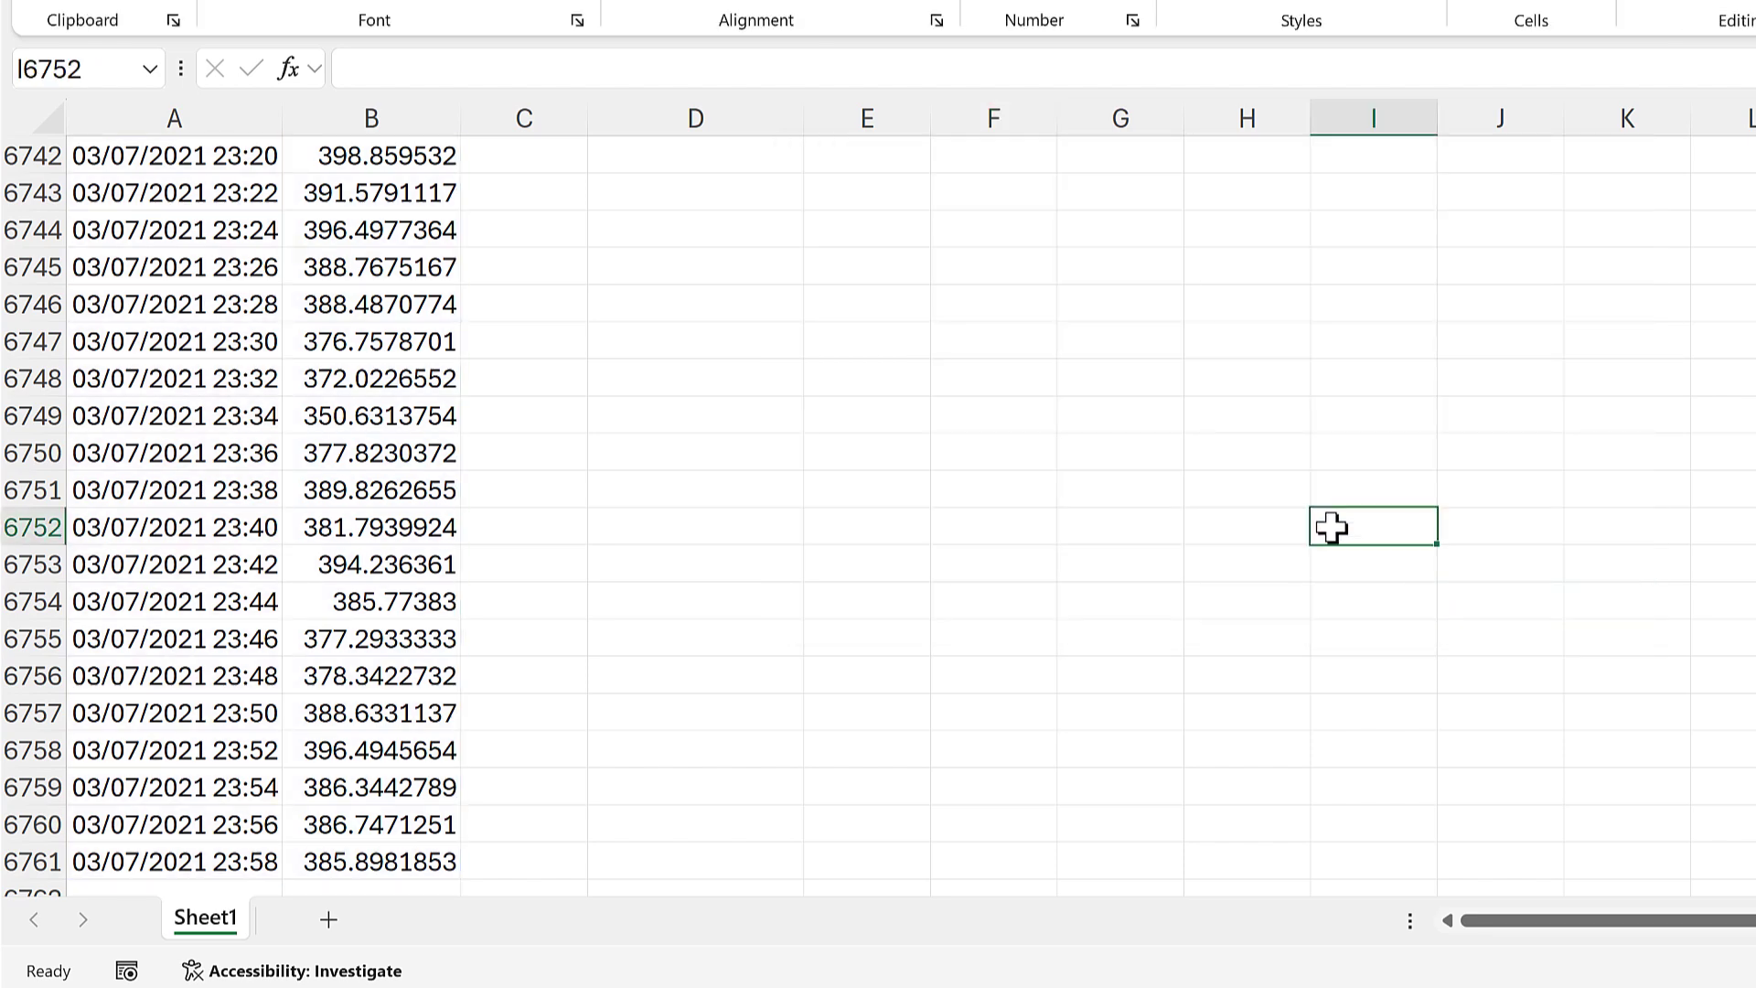
- Pick the saved chart-lines template under Change Chart Type for the measurement chart
{"action": "key", "text": "ctrl+Home"}
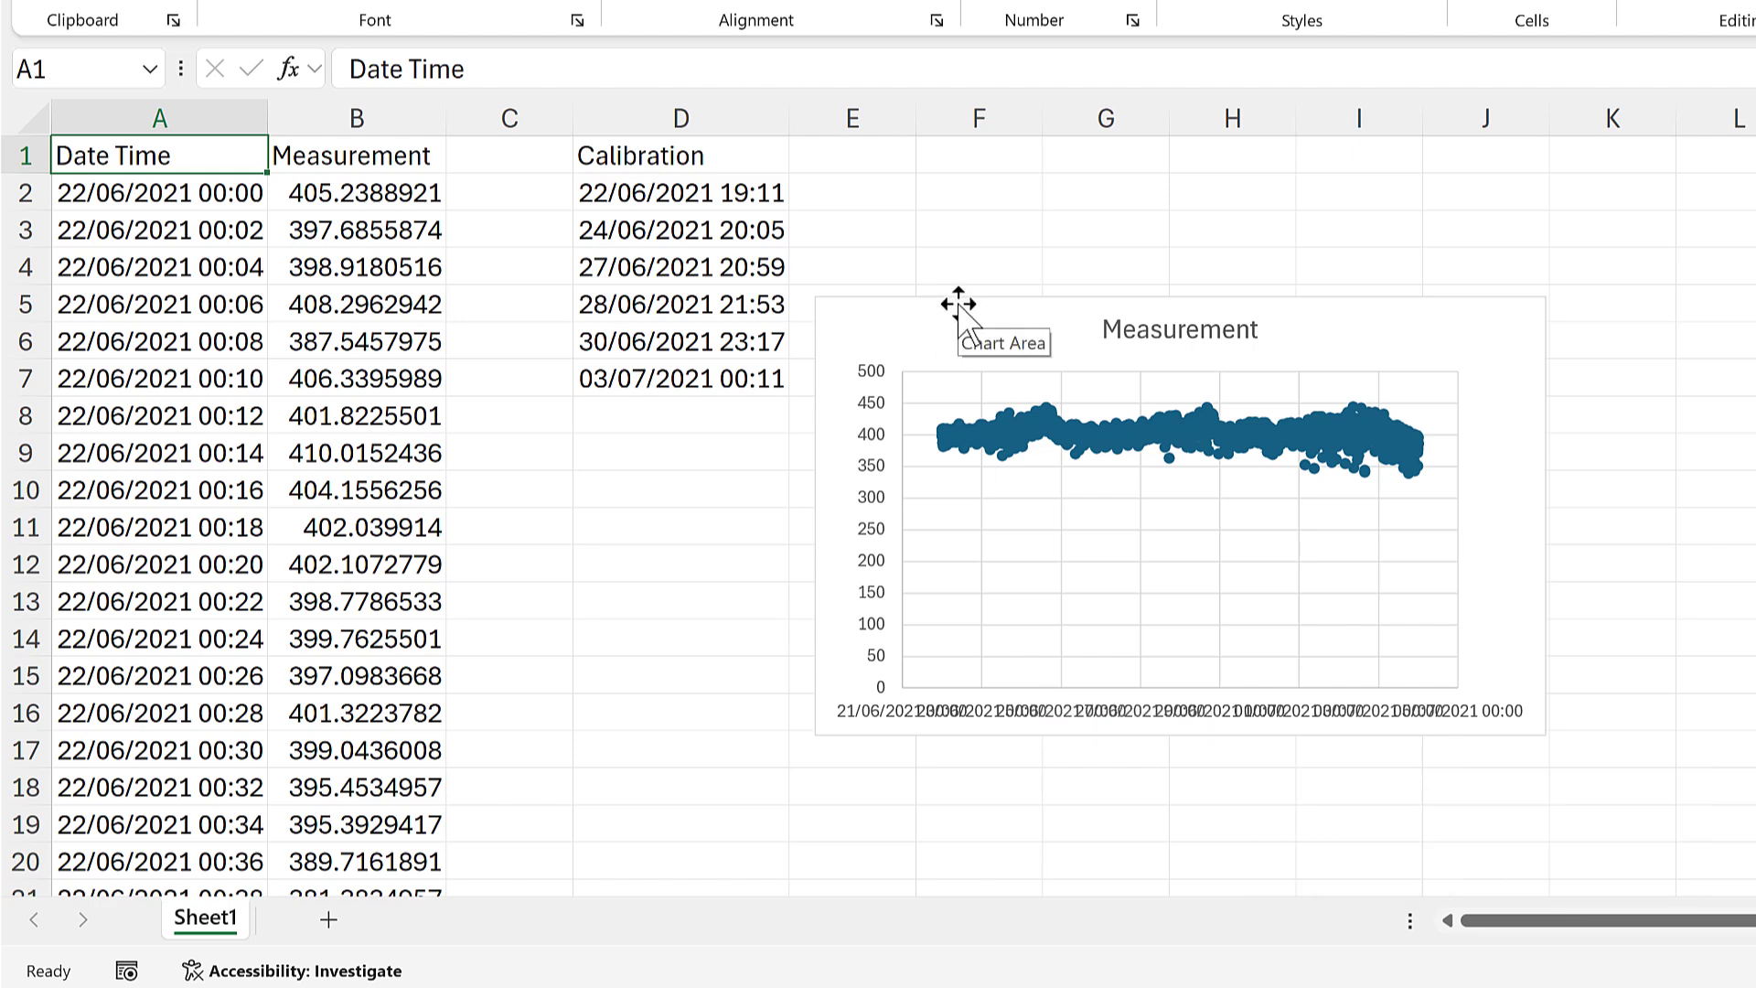
{"action": "left_click", "coordinate": [958, 304]}
{"action": "right_click", "coordinate": [958, 304]}
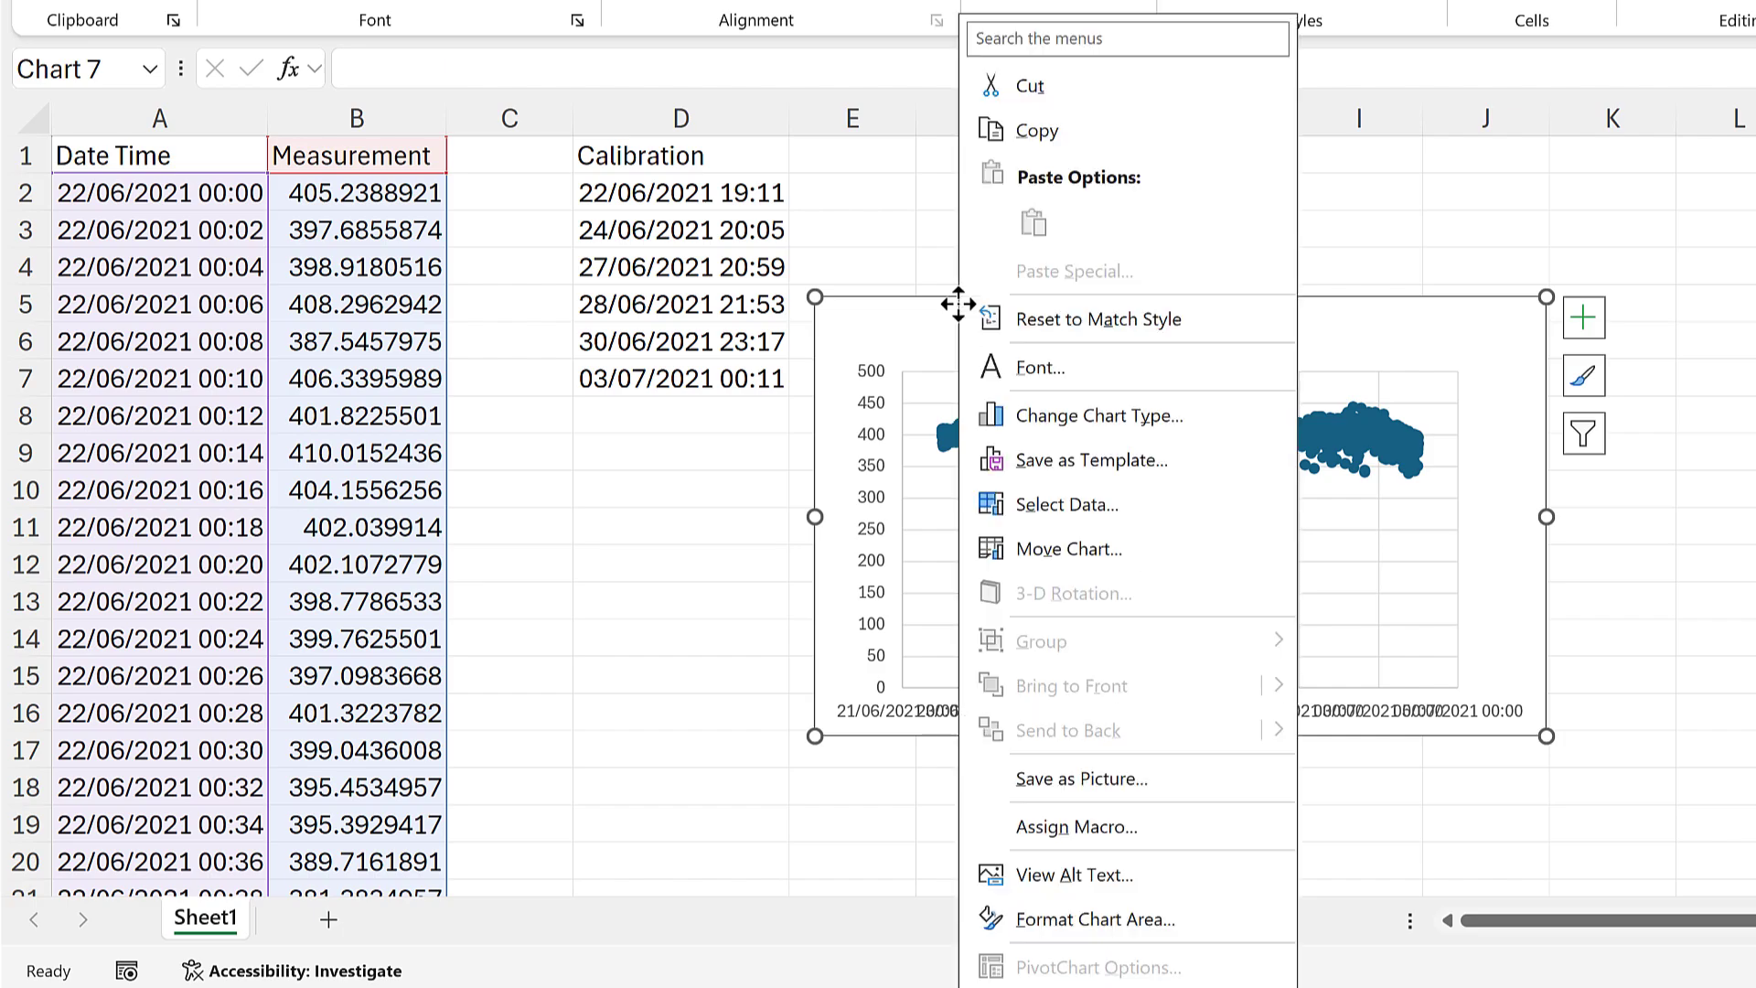
{"action": "left_click", "coordinate": [1077, 417]}
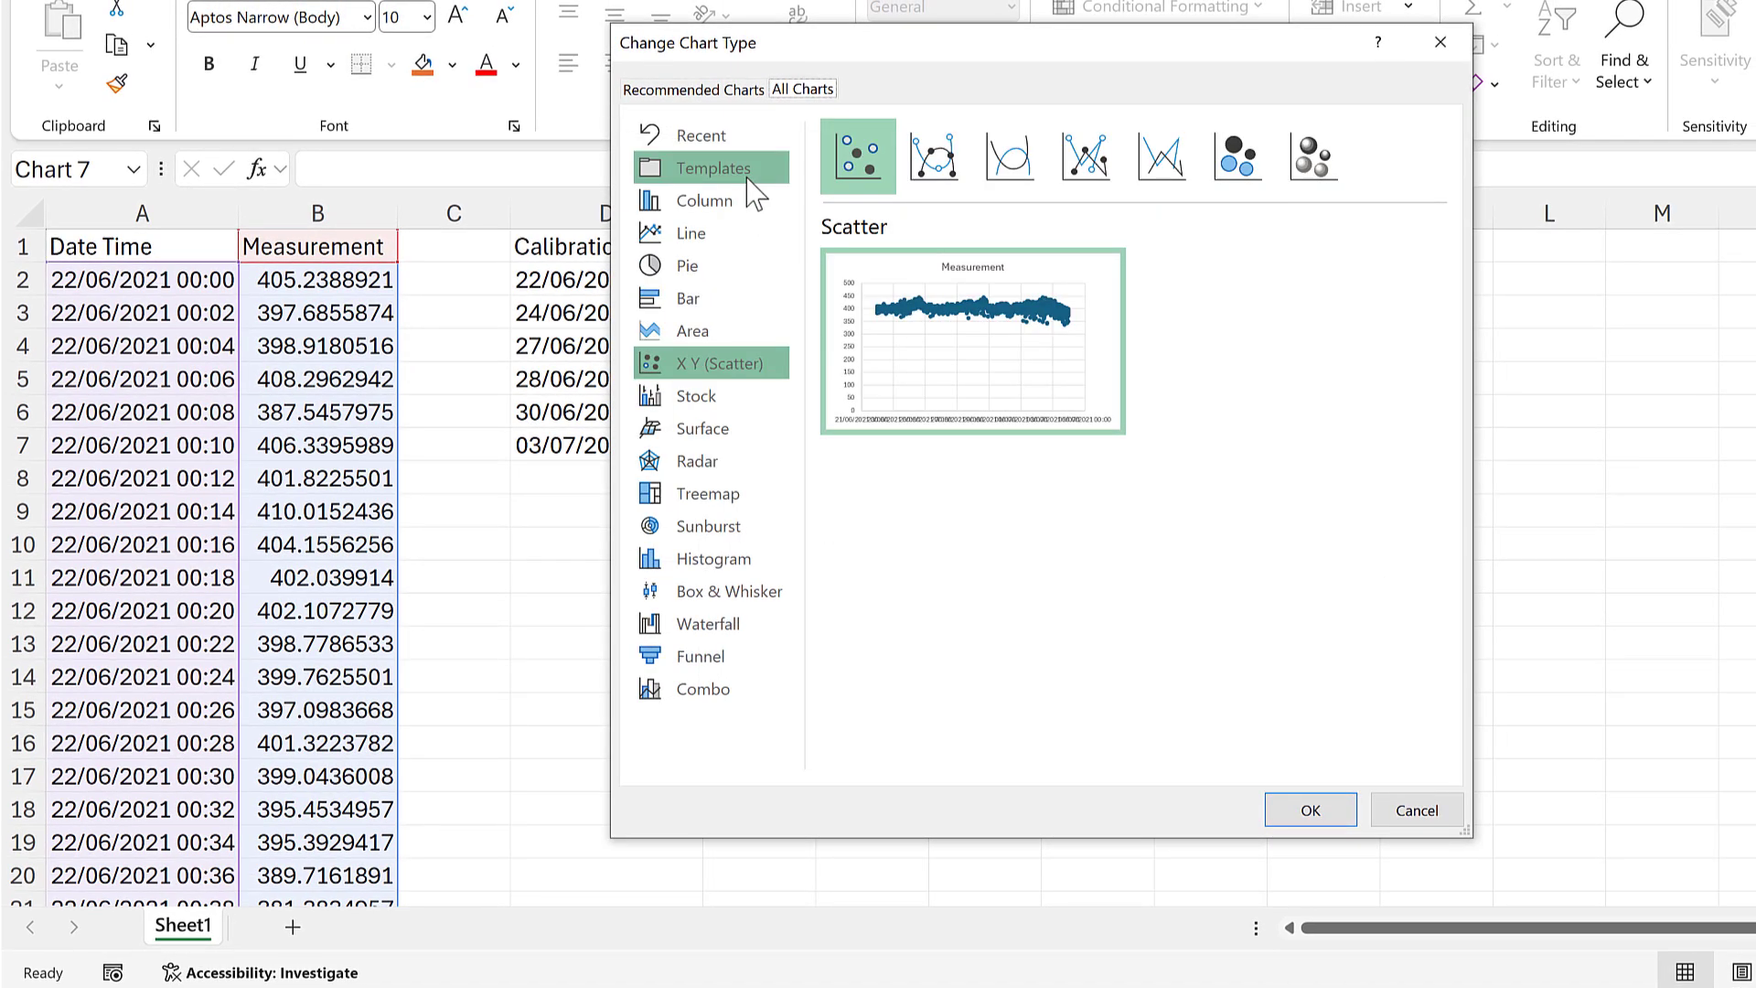
{"action": "left_click", "coordinate": [749, 173]}
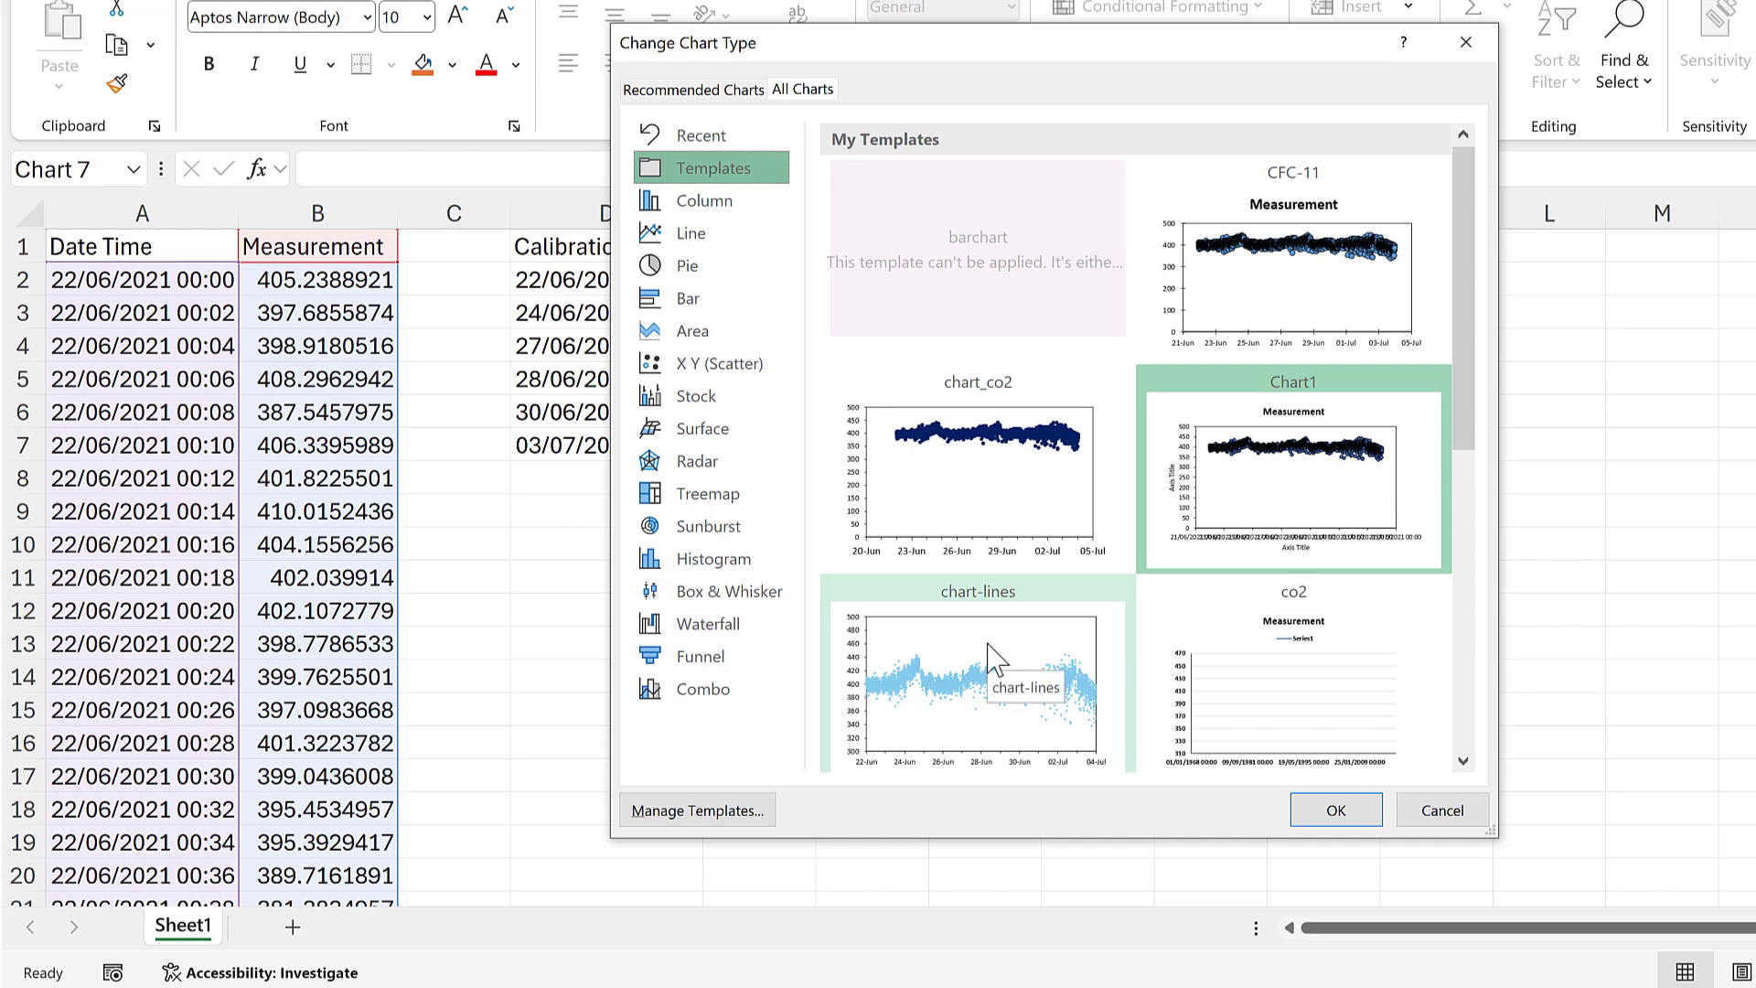
{"action": "left_click", "coordinate": [995, 657]}
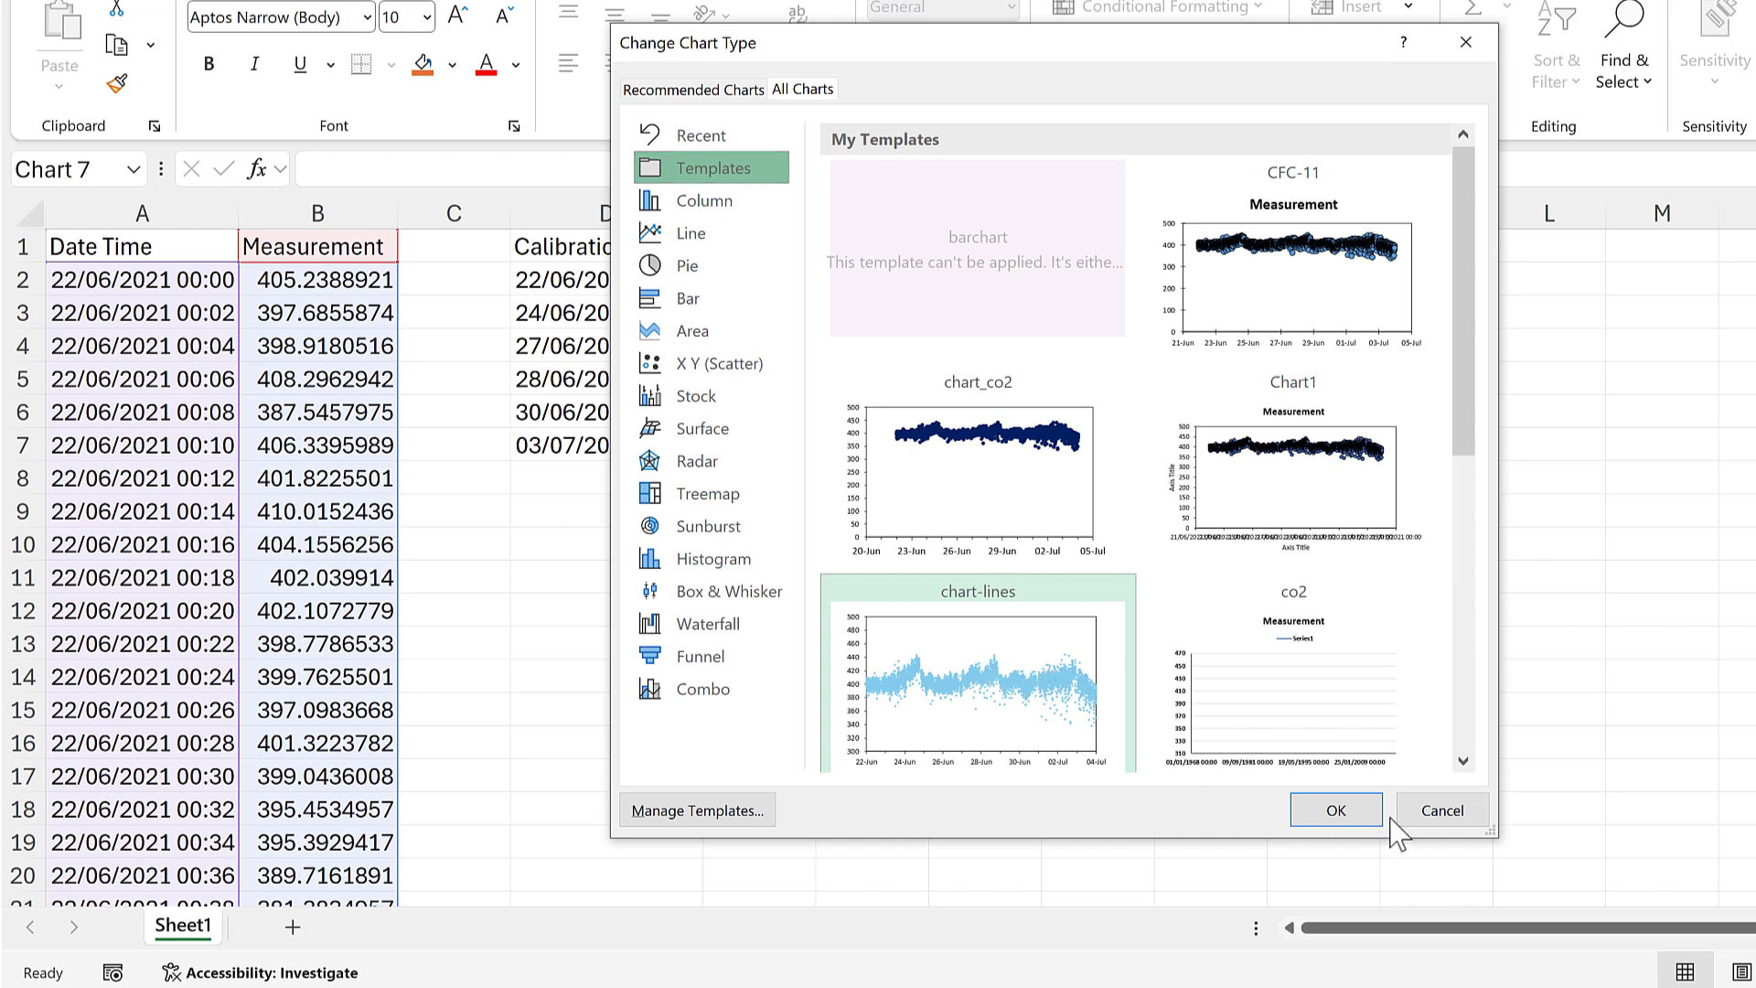
{"action": "left_click", "coordinate": [1377, 818]}
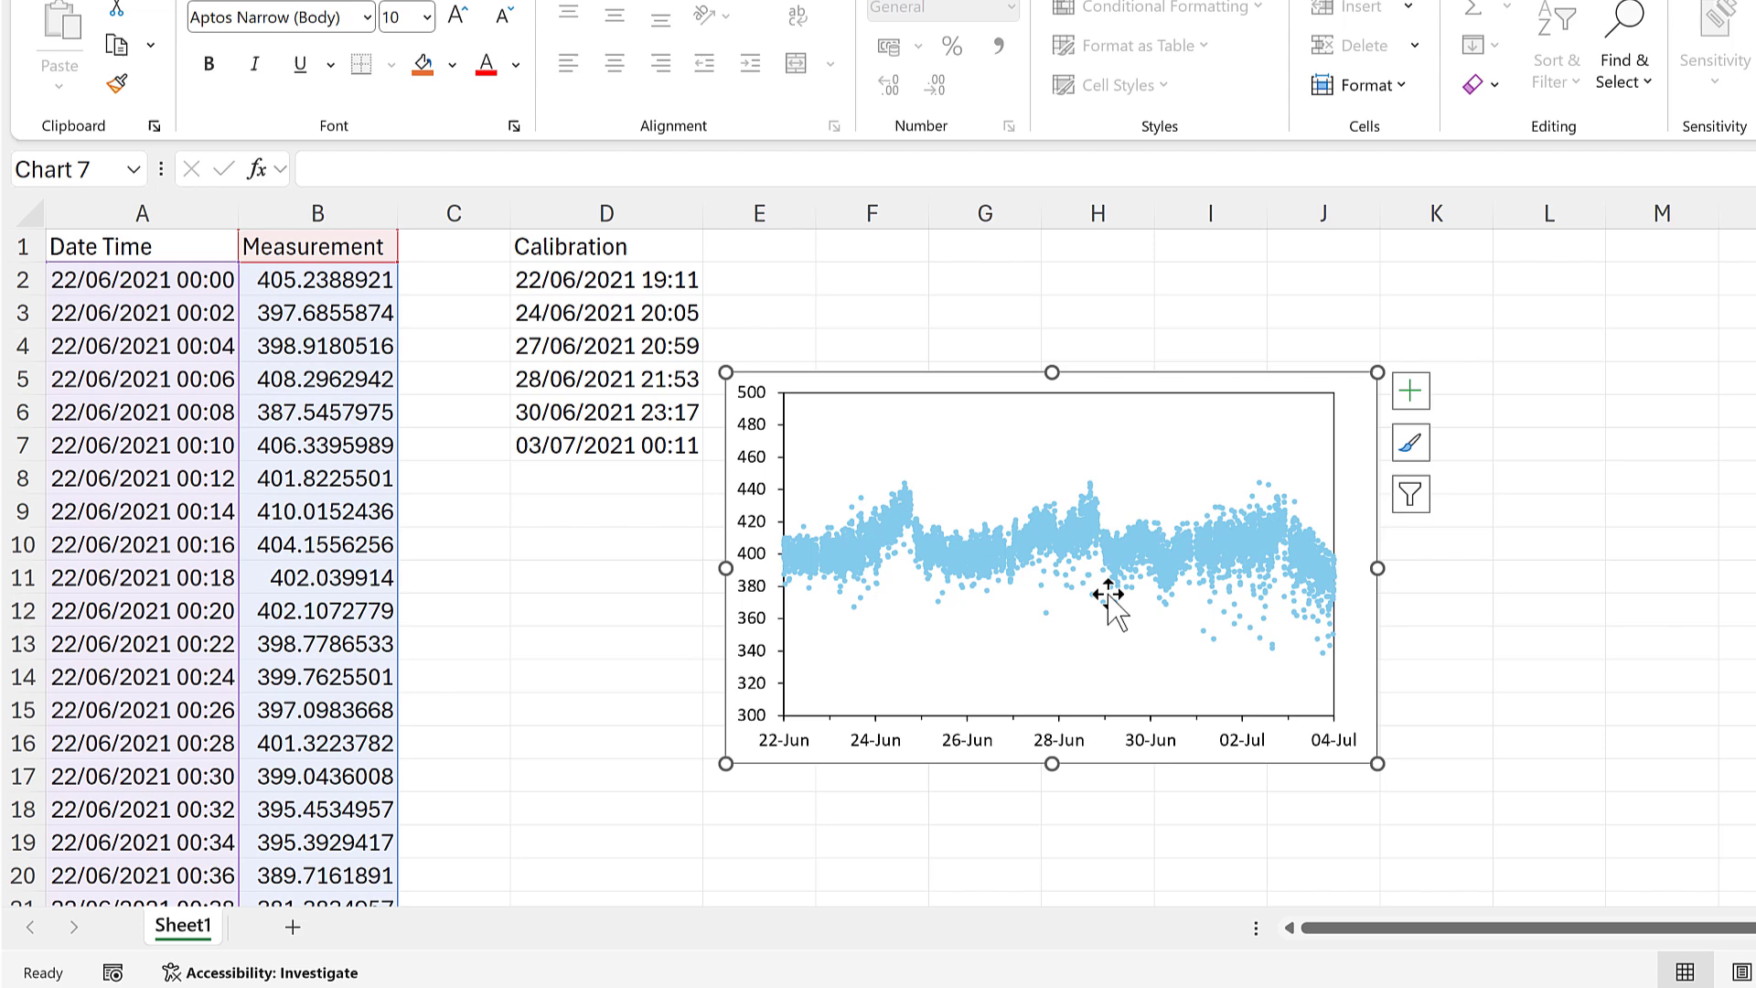
{"action": "left_click_drag", "start_coordinate": [835, 378], "coordinate": [956, 267]}
{"action": "left_click_drag", "start_coordinate": [1500, 651], "coordinate": [1639, 728]}
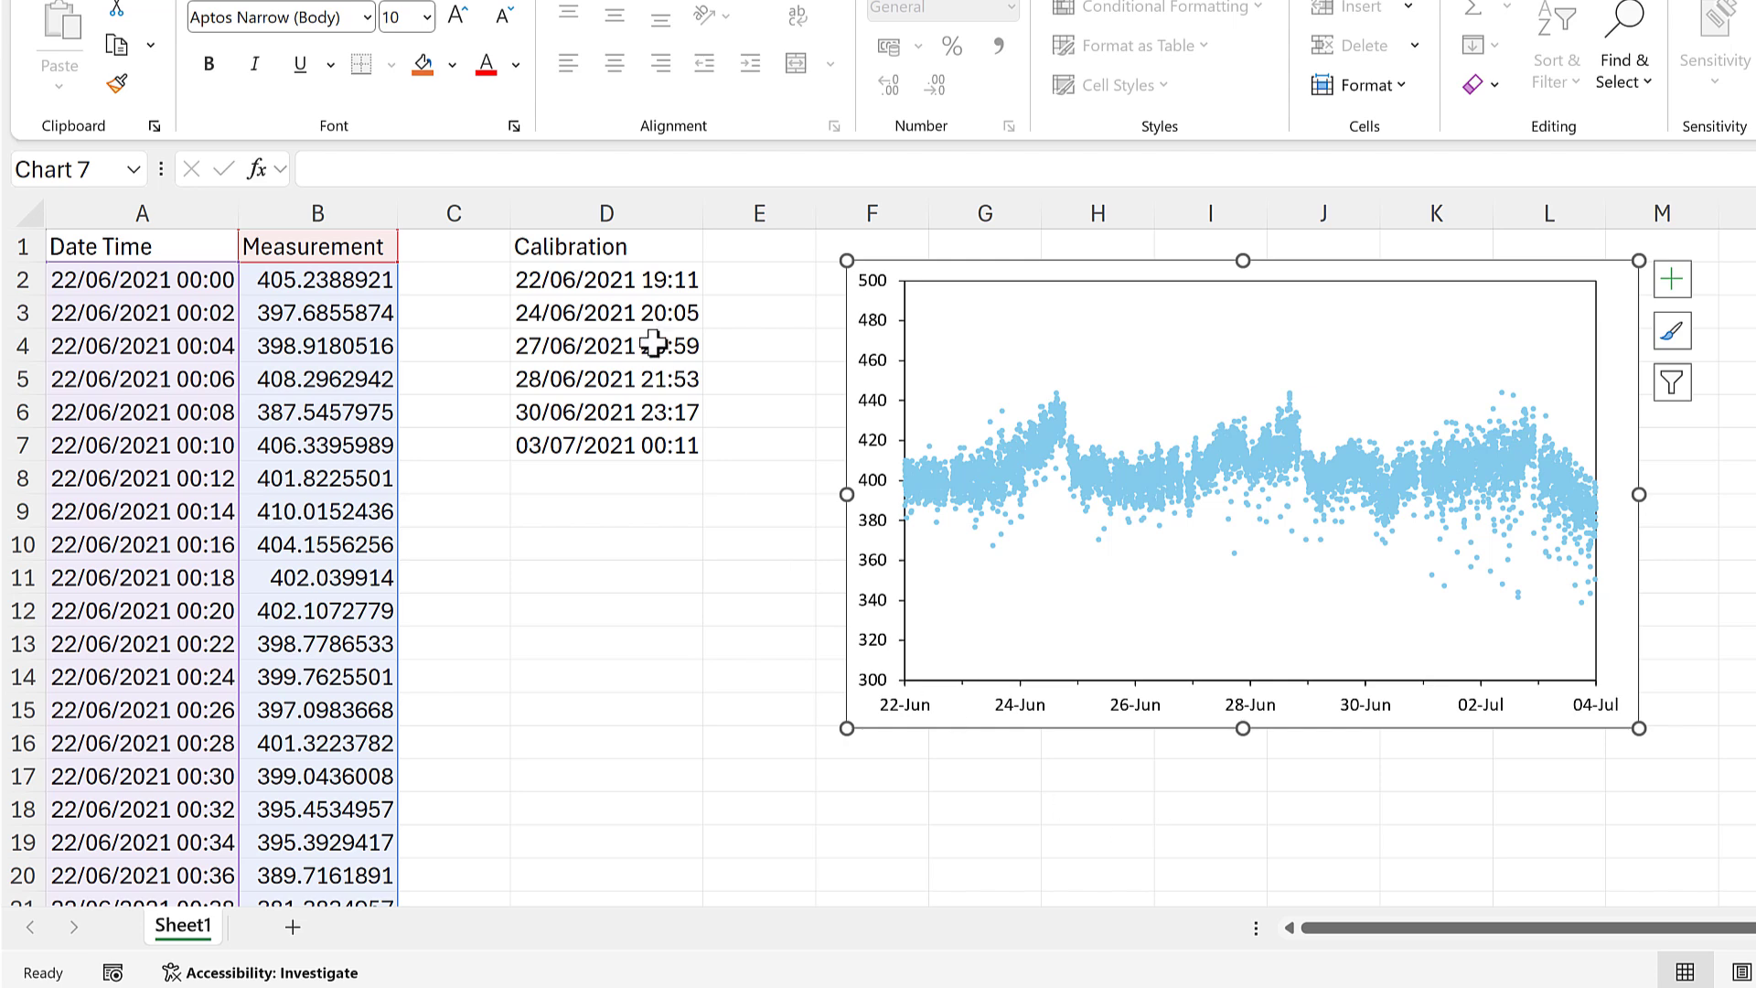
{"action": "left_click_drag", "start_coordinate": [616, 287], "coordinate": [605, 444]}
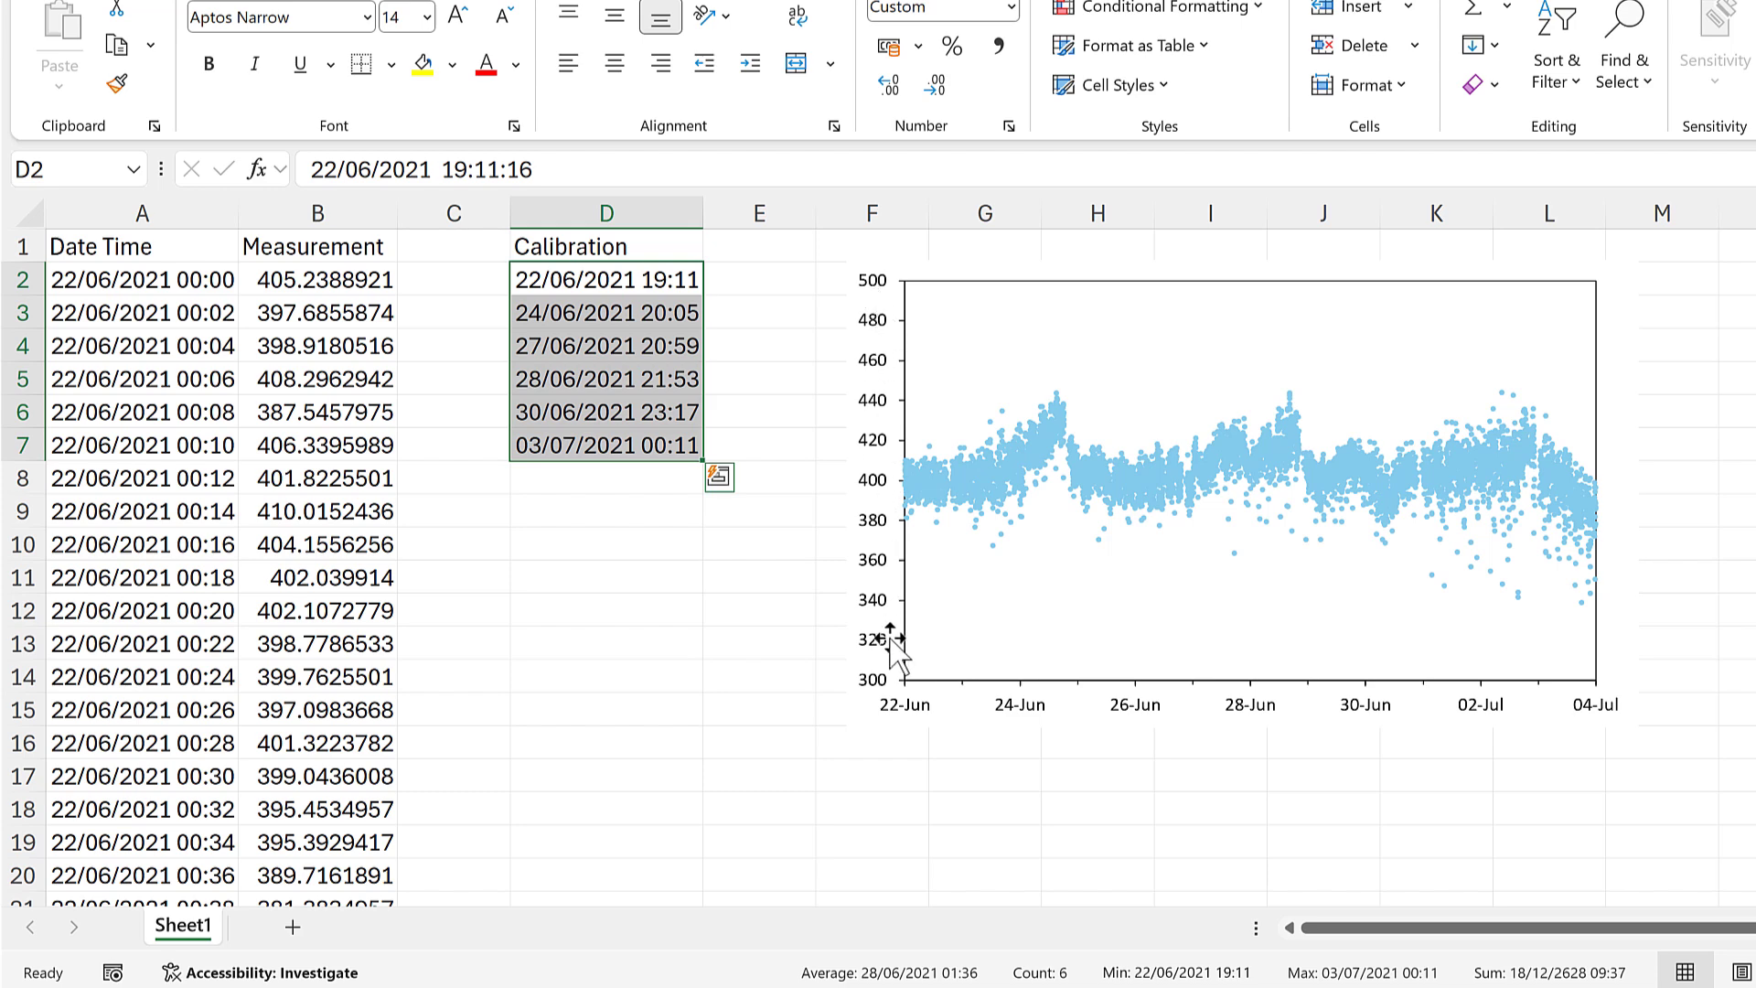
- Enter 400 in E2 and fill it down through E7
{"action": "left_click", "coordinate": [759, 283]}
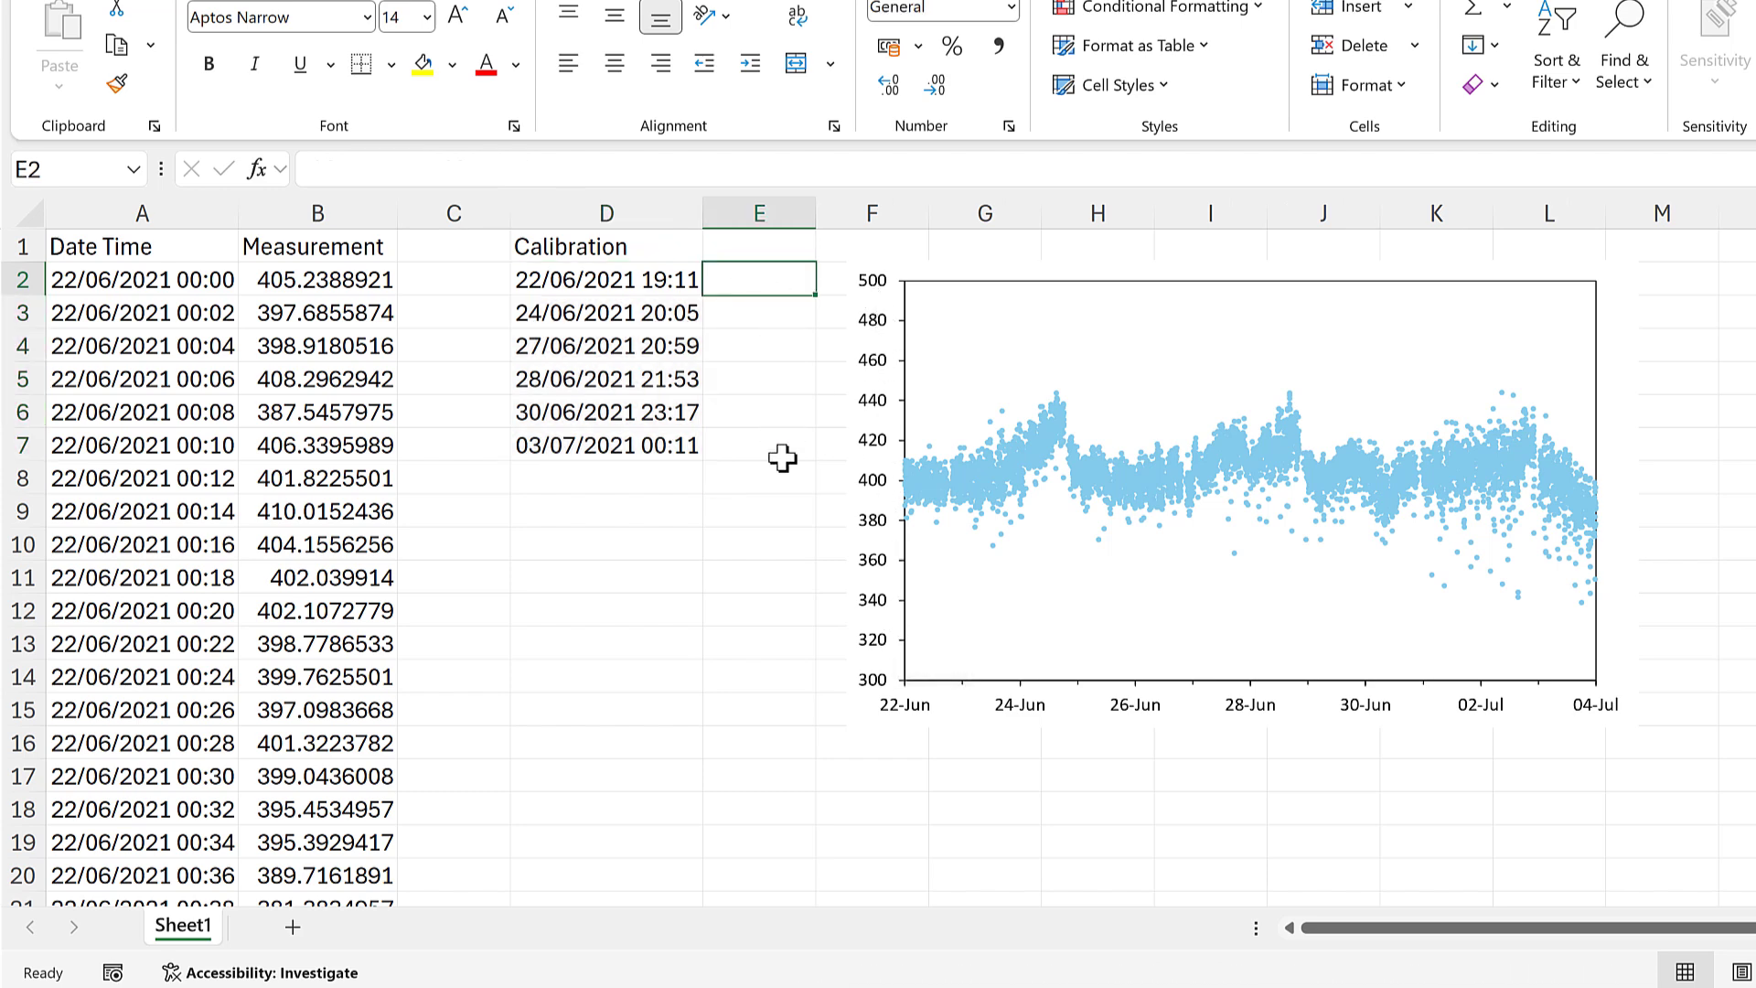
{"action": "type", "text": "400"}
{"action": "left_click", "coordinate": [777, 305]}
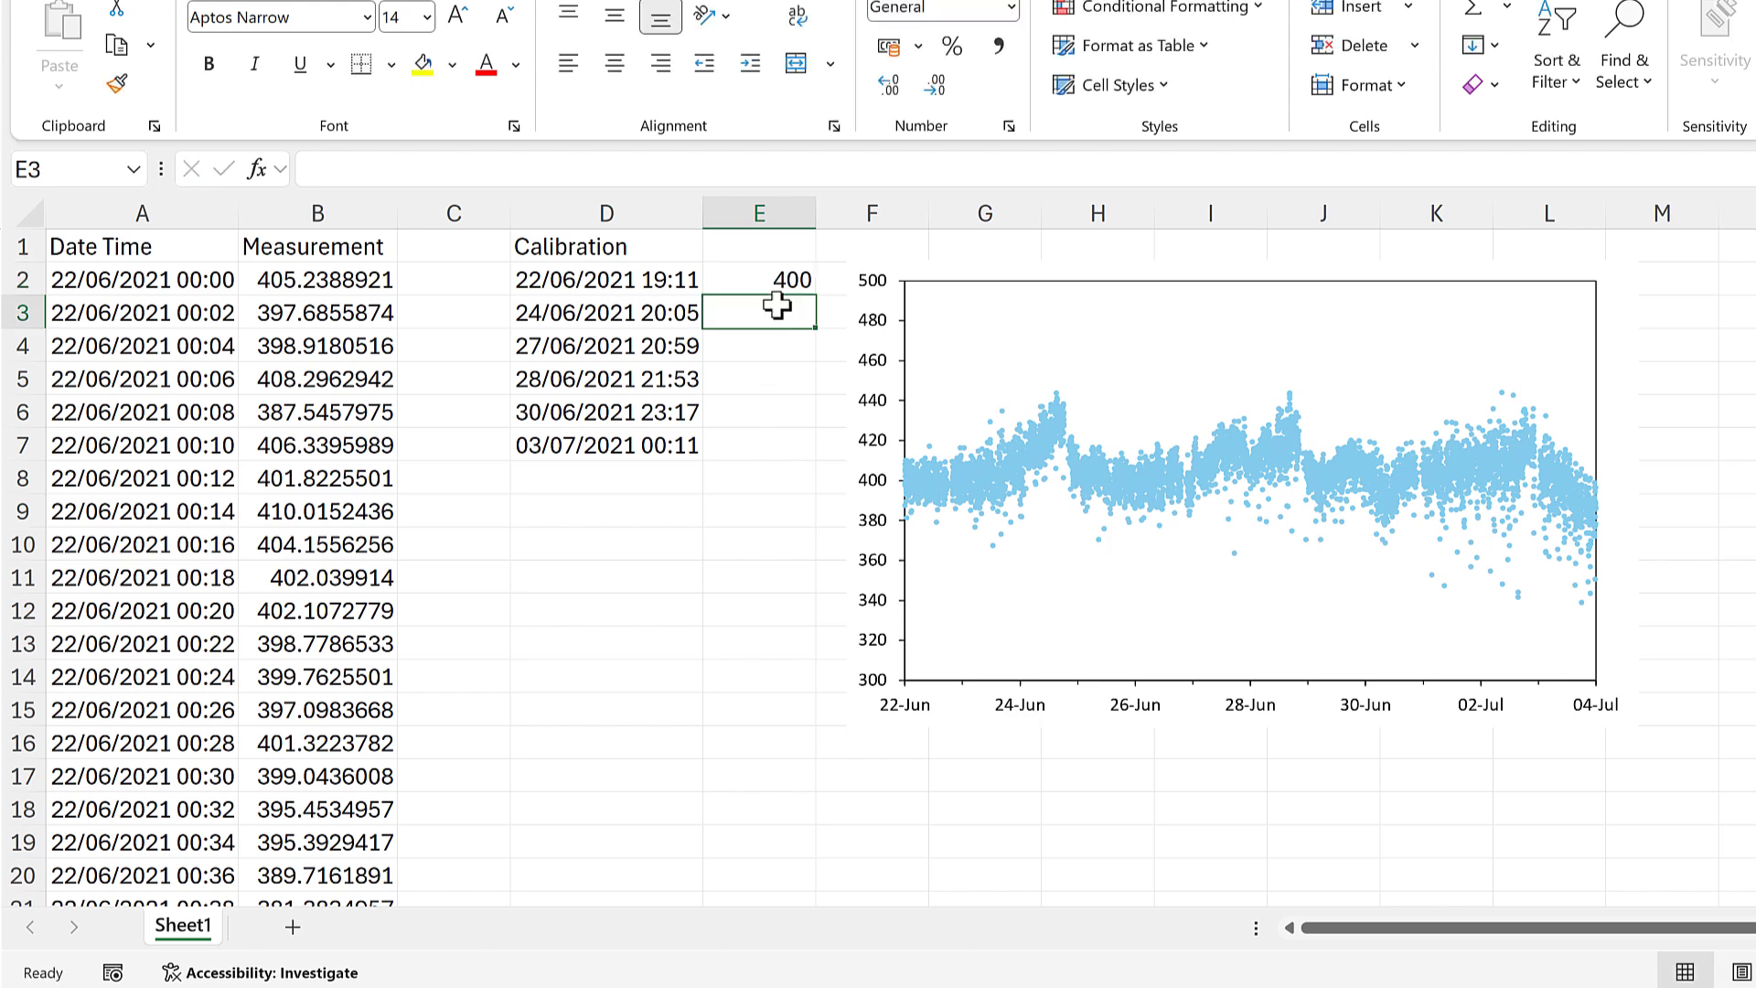
{"action": "left_click", "coordinate": [771, 285]}
{"action": "left_click_drag", "start_coordinate": [813, 340], "coordinate": [804, 450]}
{"action": "left_click", "coordinate": [752, 545]}
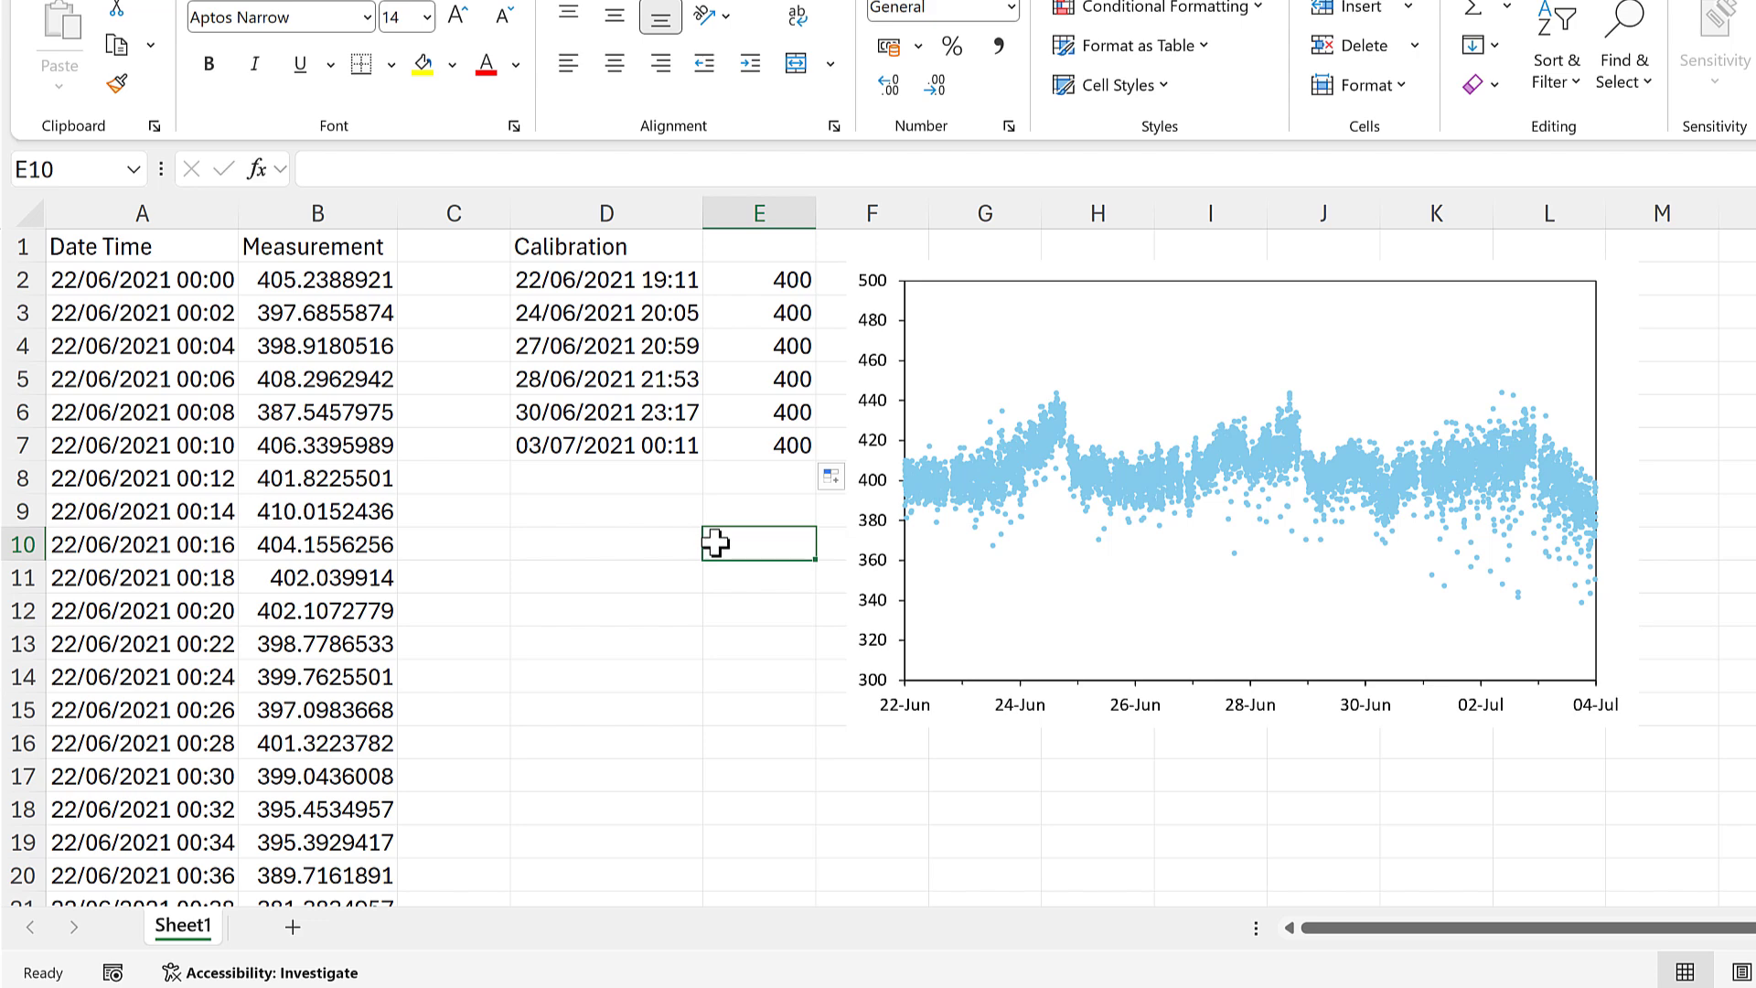
- Start a new chart series named from the Calibration heading D1
{"action": "left_click", "coordinate": [1014, 298]}
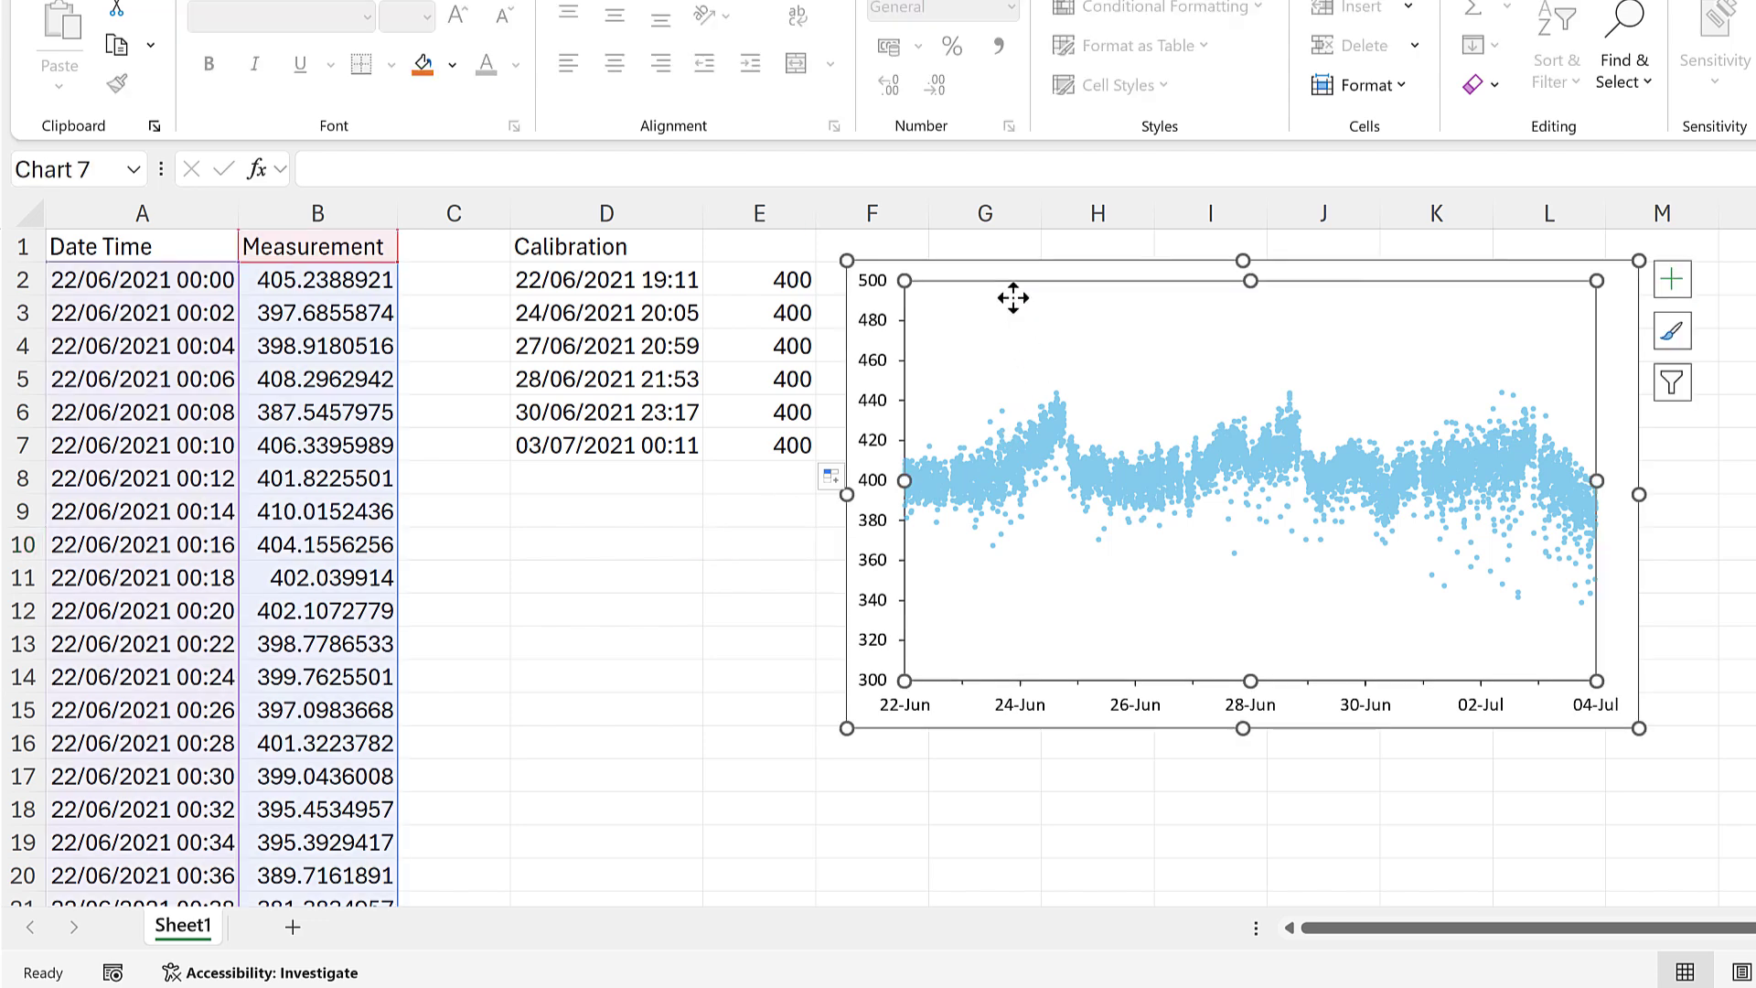
{"action": "right_click", "coordinate": [1014, 299]}
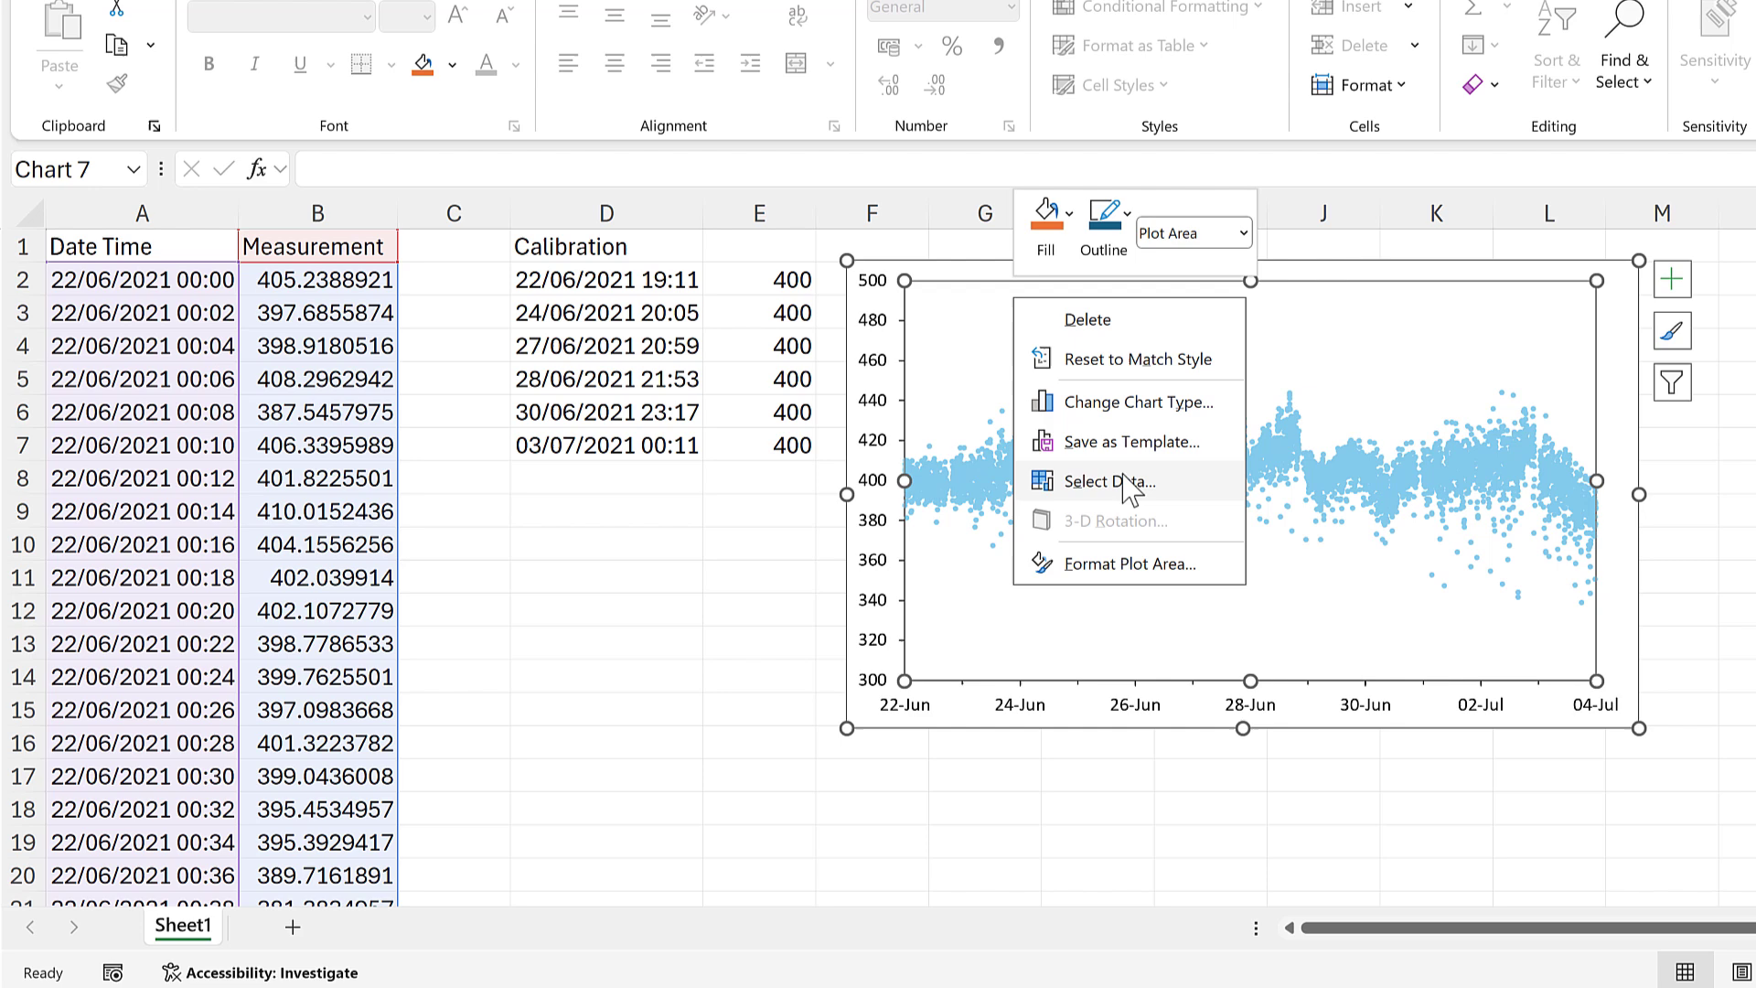
{"action": "left_click", "coordinate": [1123, 479]}
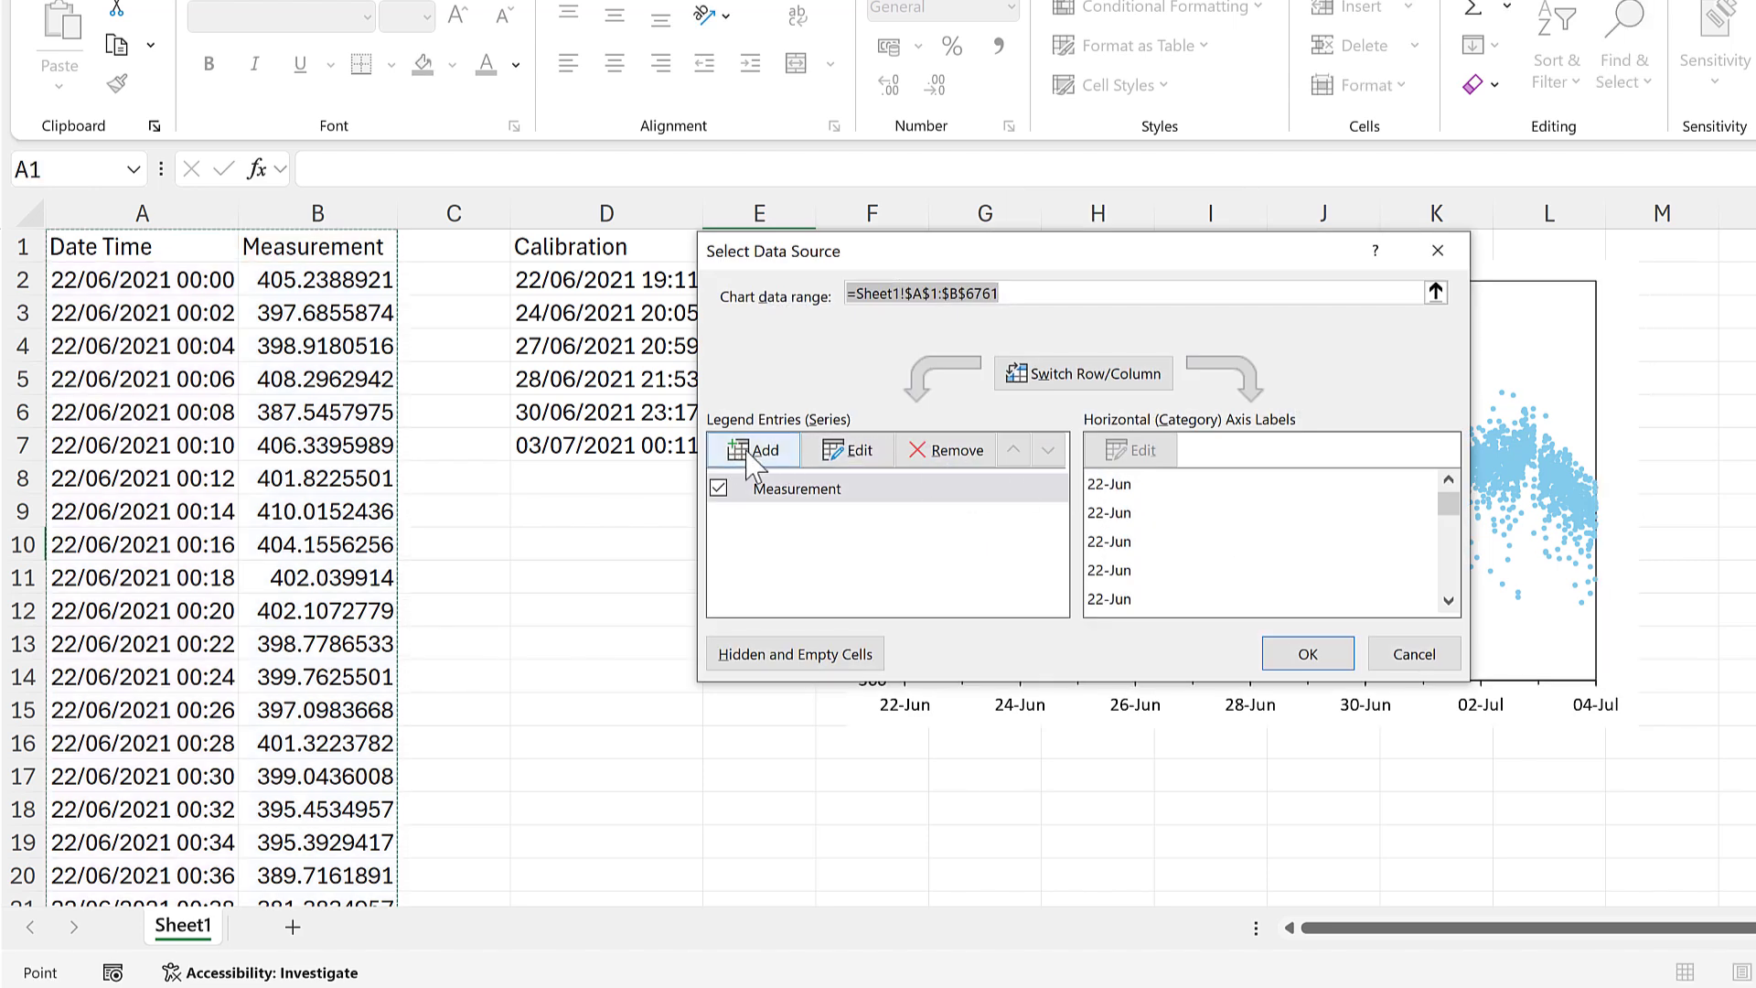
{"action": "left_click", "coordinate": [755, 450]}
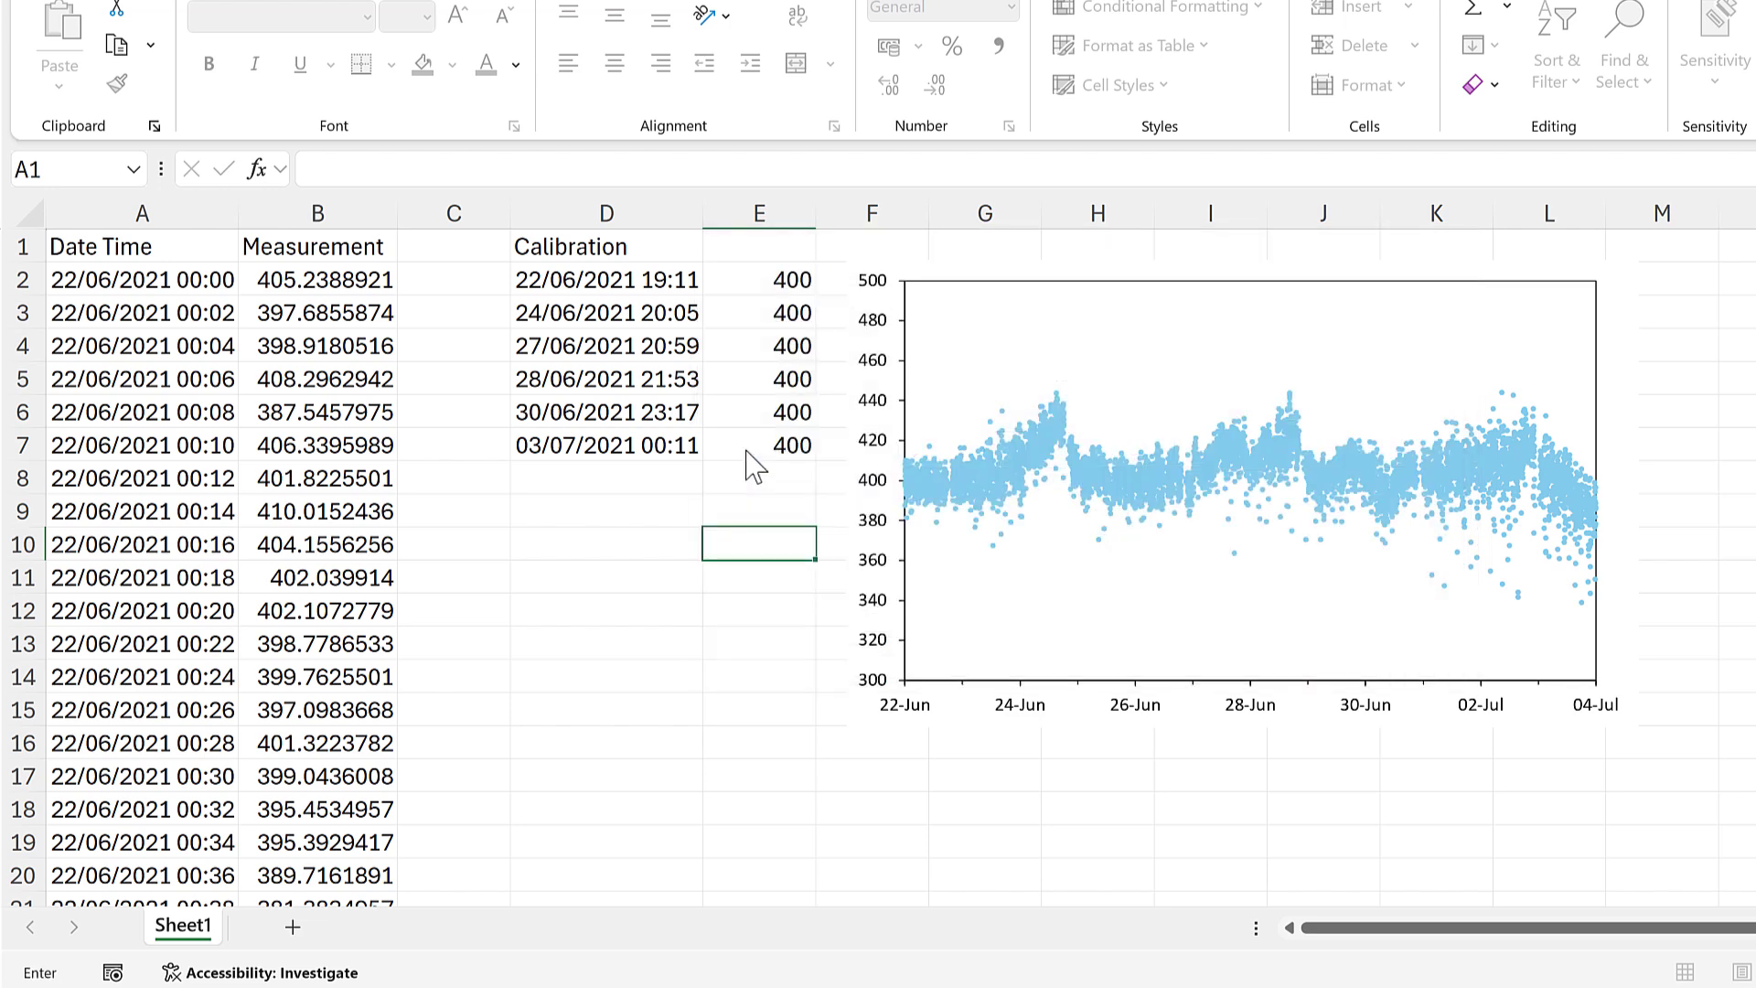
{"action": "left_click", "coordinate": [625, 240]}
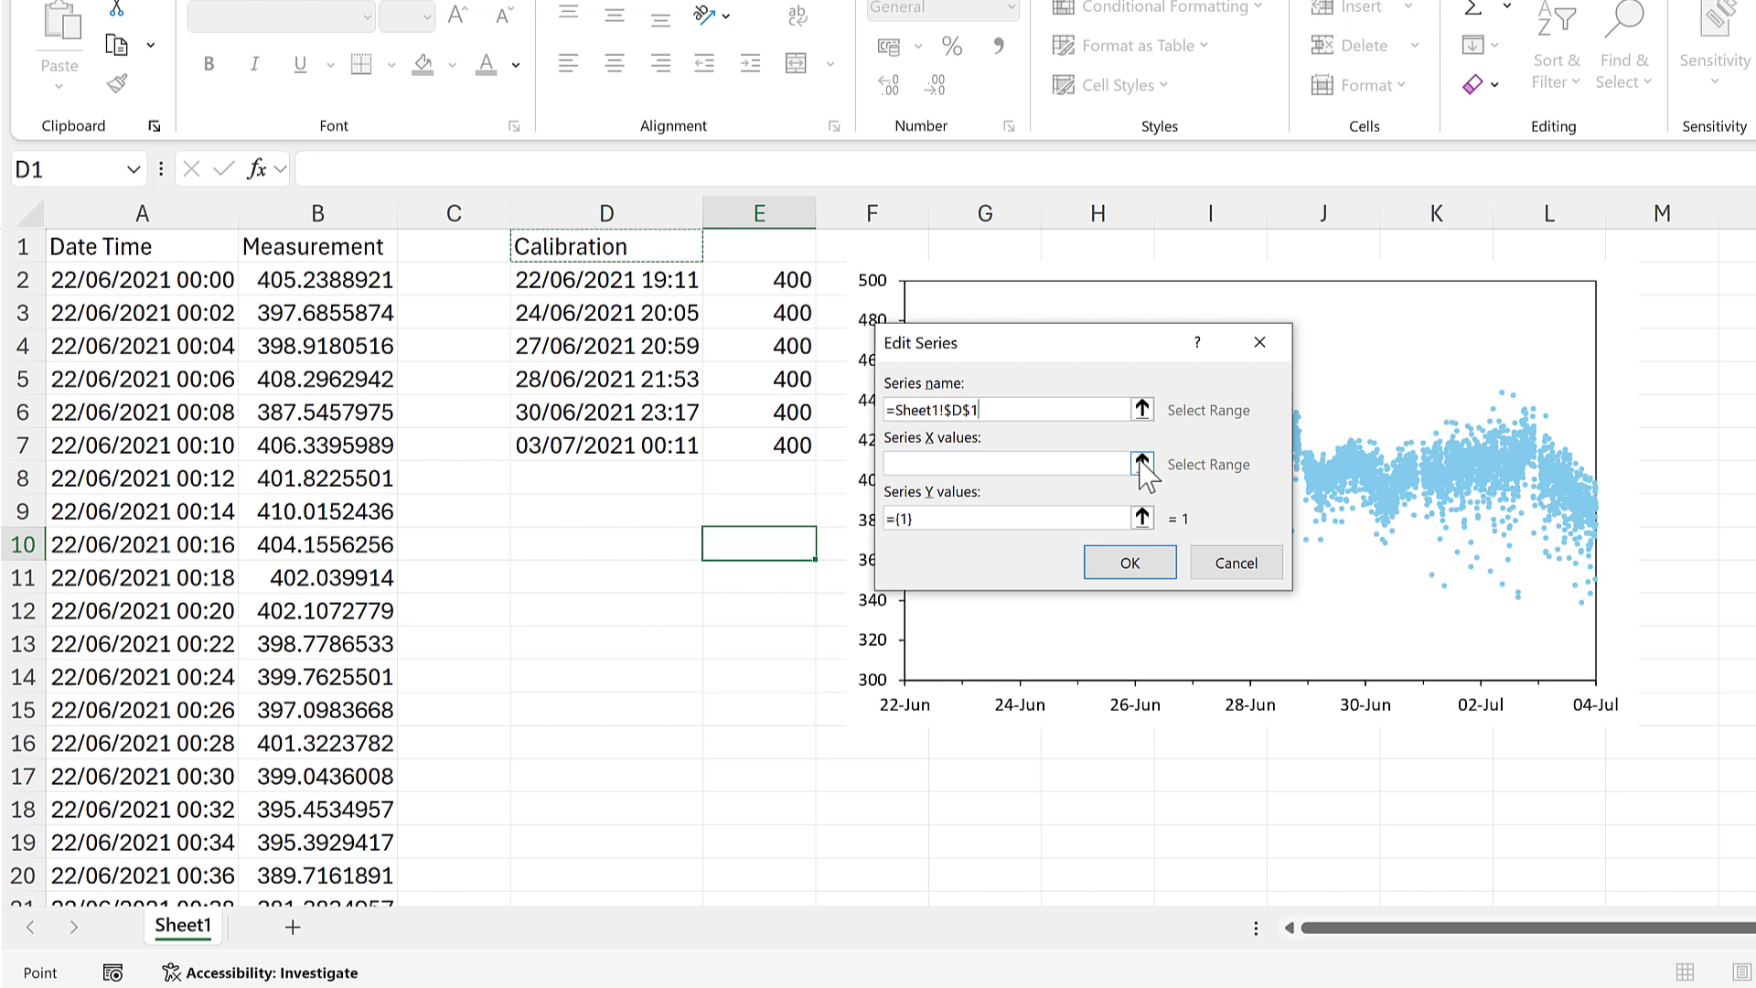
{"action": "key", "text": "Tab"}
- Set the series X values to D2:D7 and Y values to E2:E7, then confirm
{"action": "left_click", "coordinate": [1142, 464]}
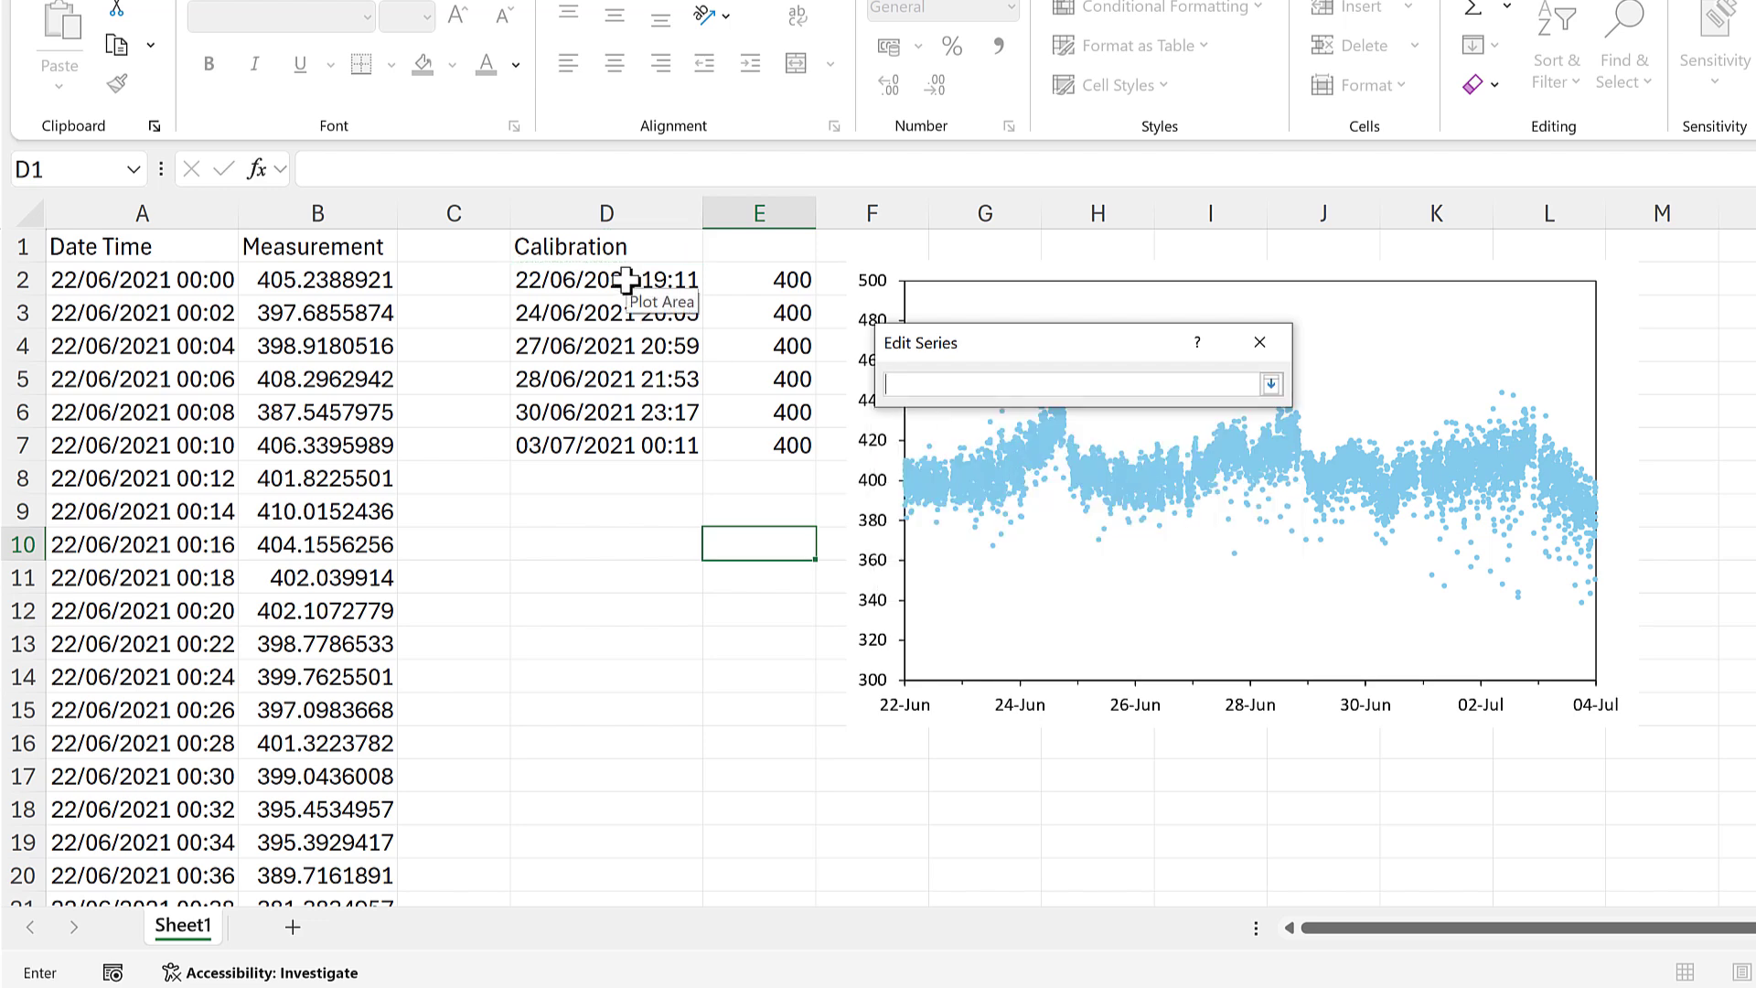
{"action": "left_click_drag", "start_coordinate": [625, 280], "coordinate": [655, 444]}
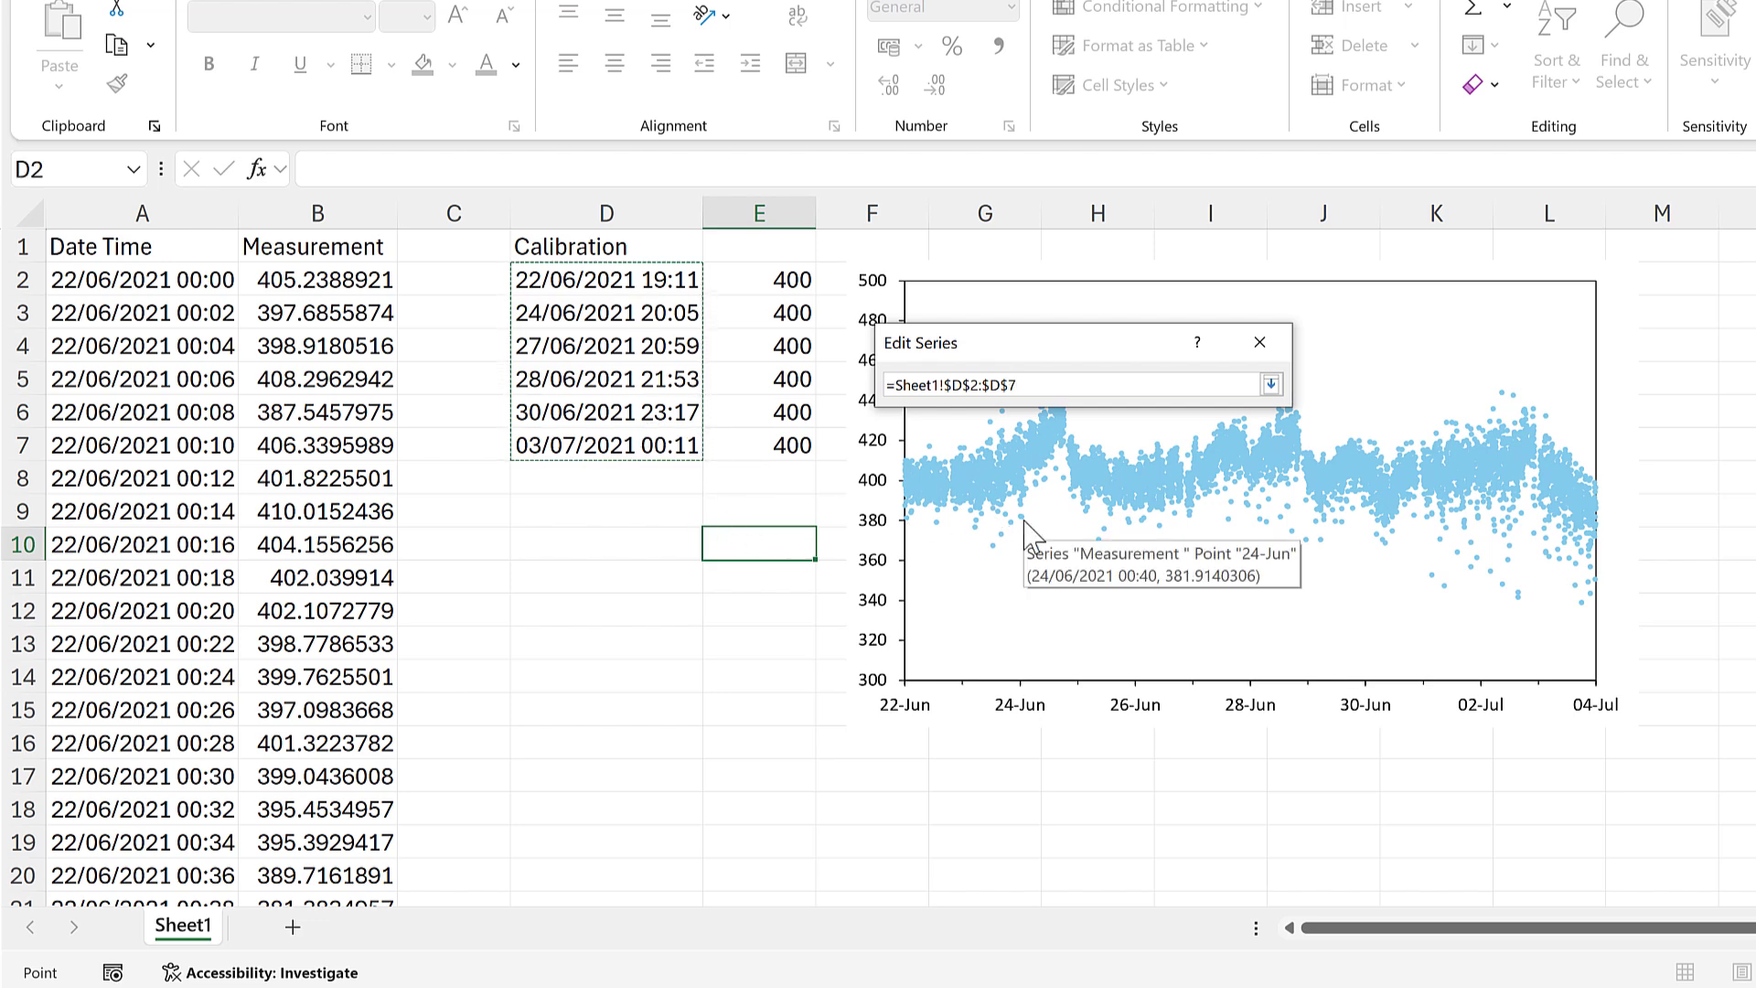
{"action": "key", "text": "Return"}
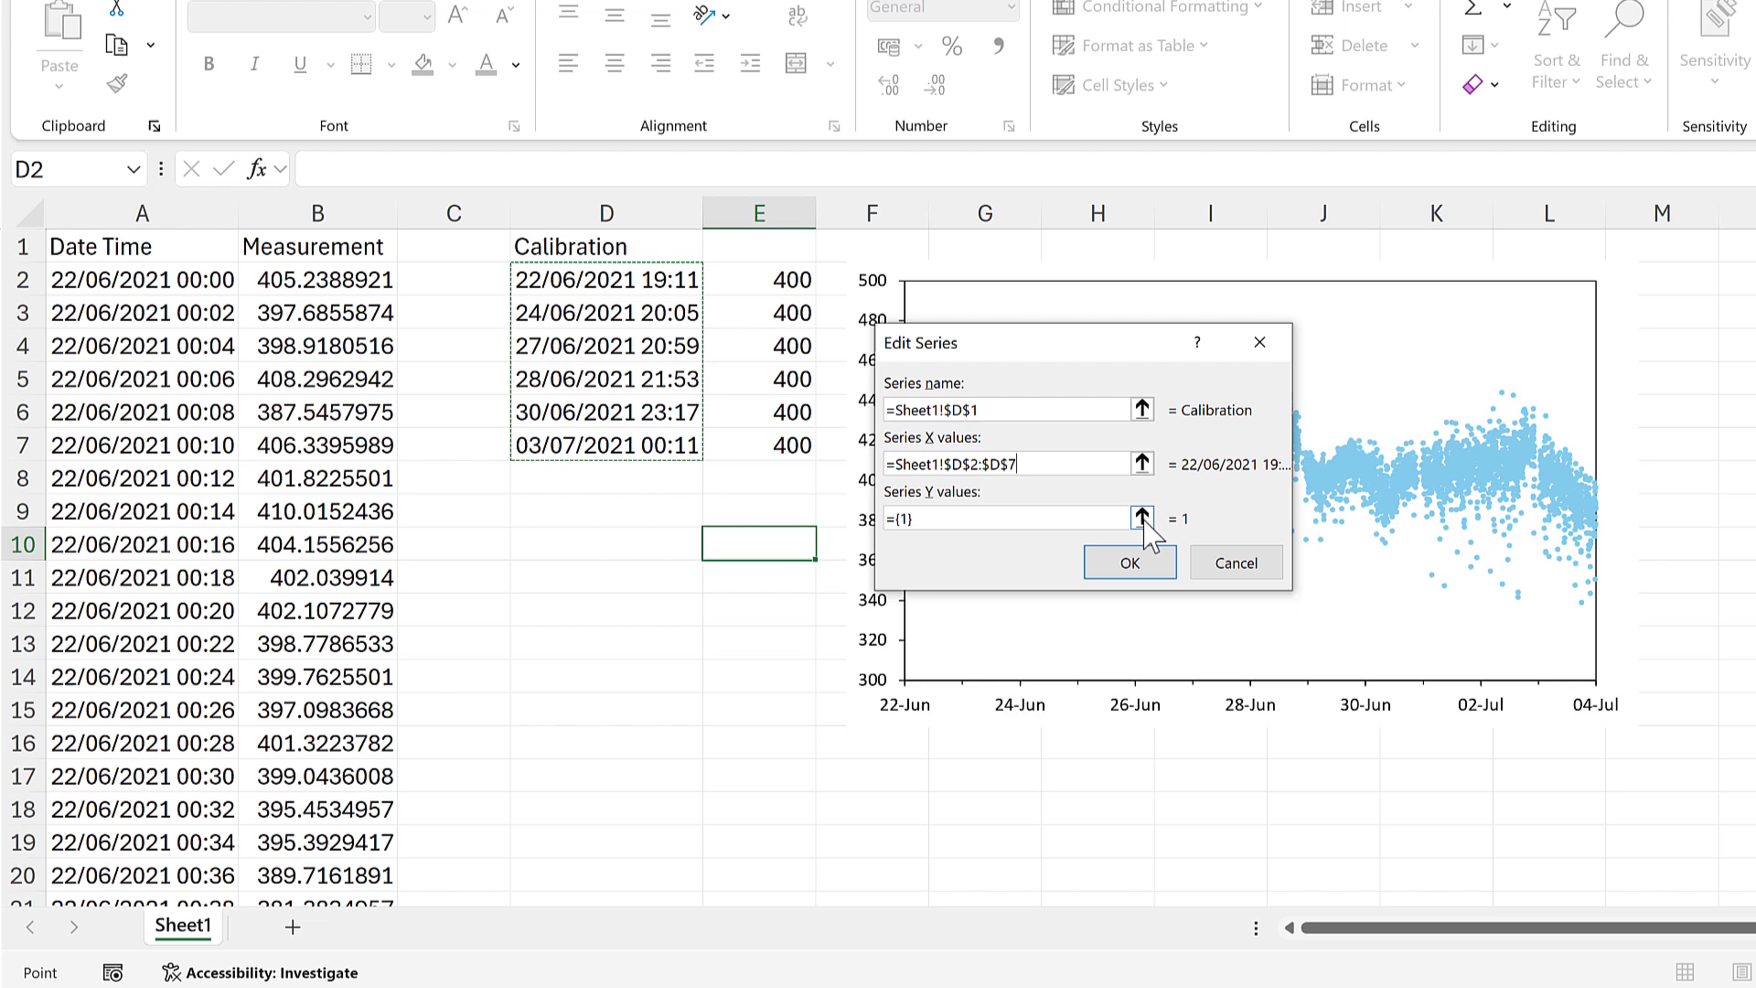
{"action": "left_click", "coordinate": [1142, 518]}
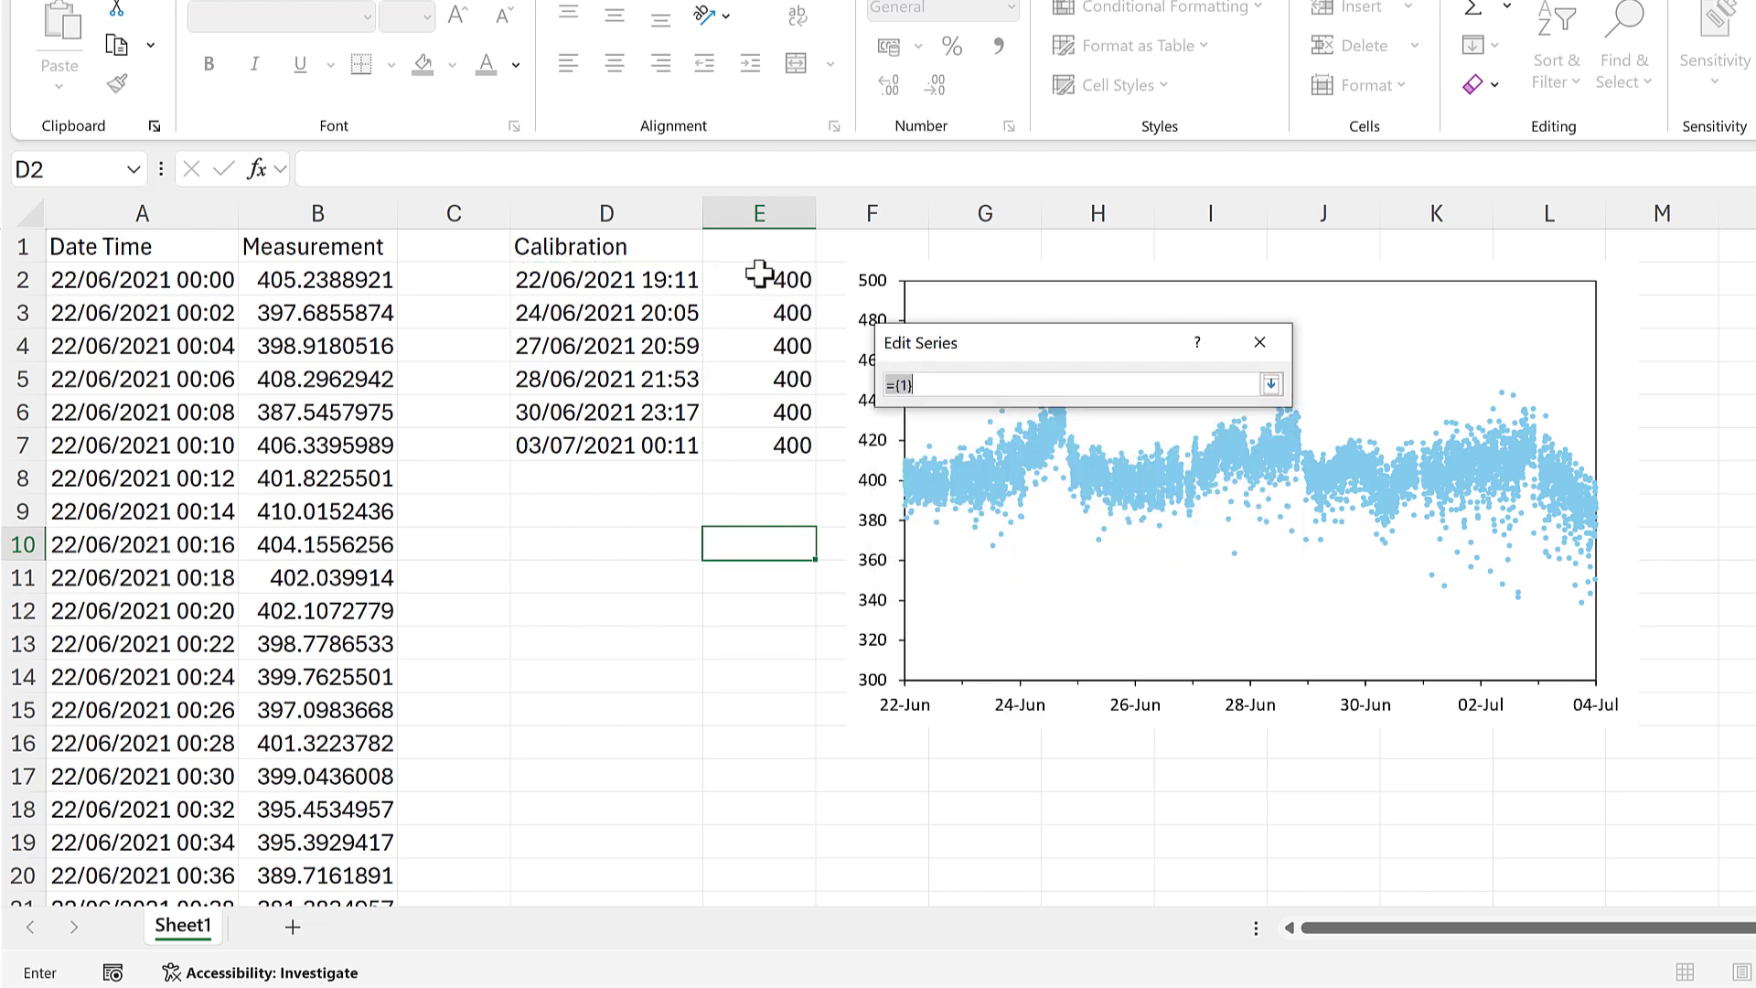
{"action": "left_click_drag", "start_coordinate": [759, 275], "coordinate": [767, 454]}
{"action": "key", "text": "Return"}
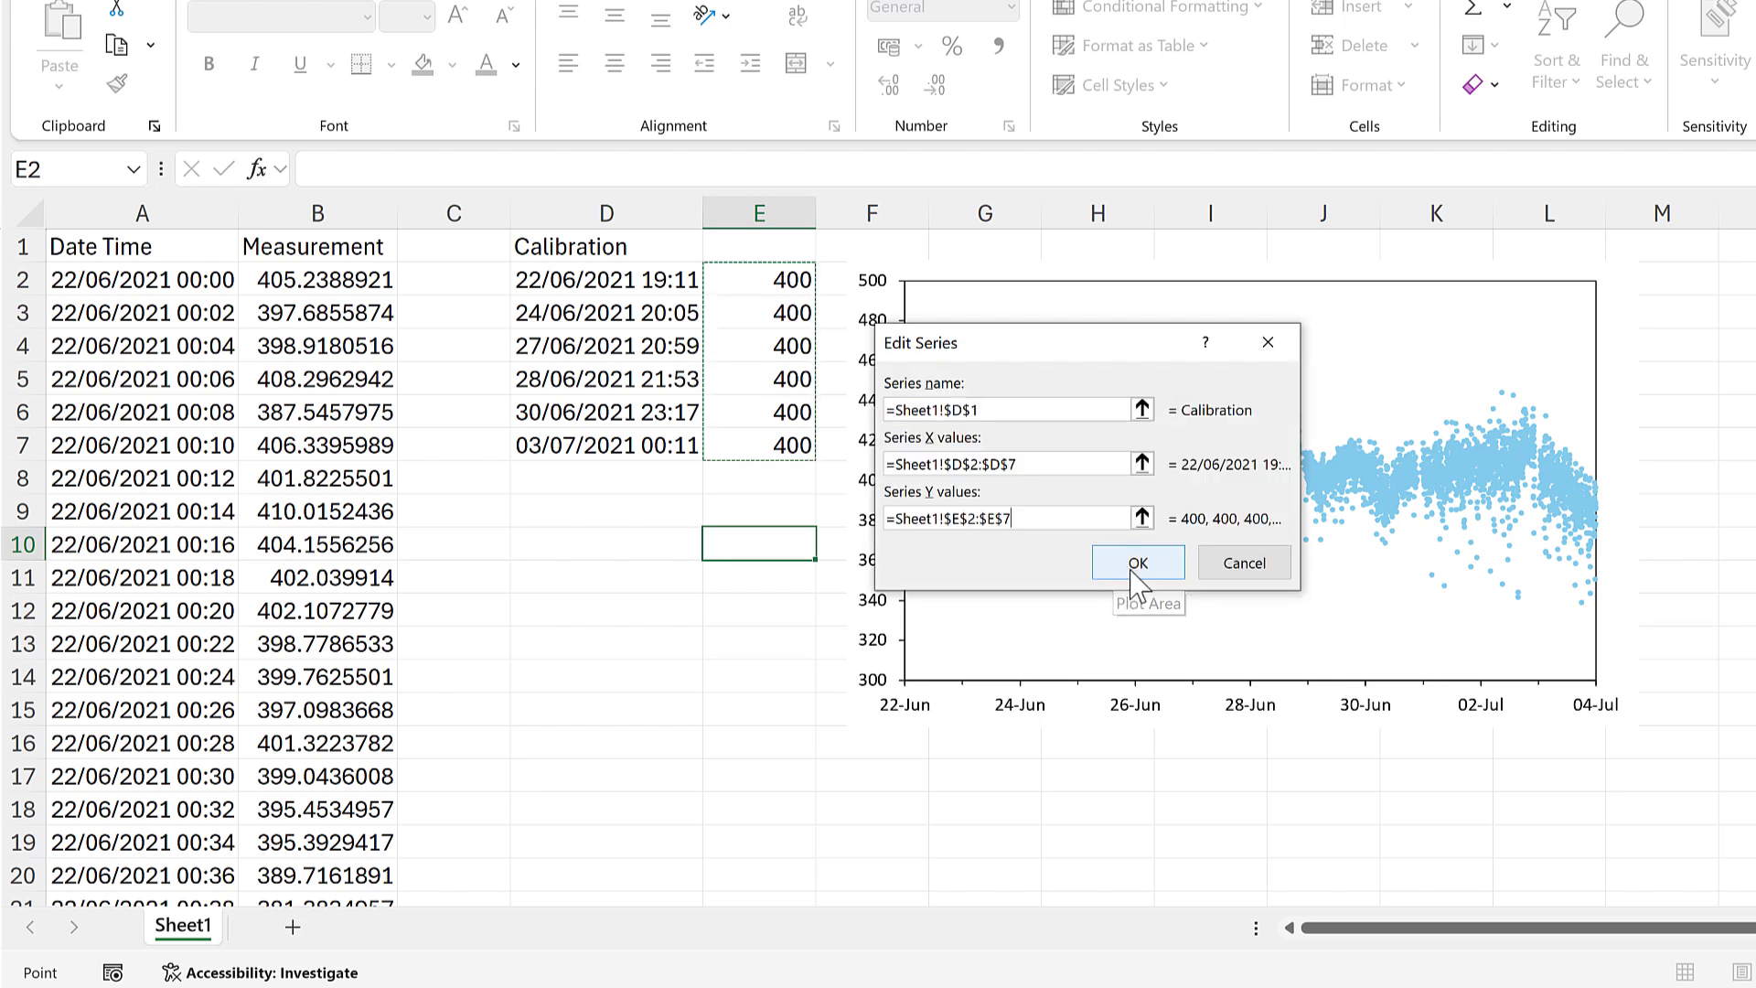
{"action": "left_click", "coordinate": [1134, 565]}
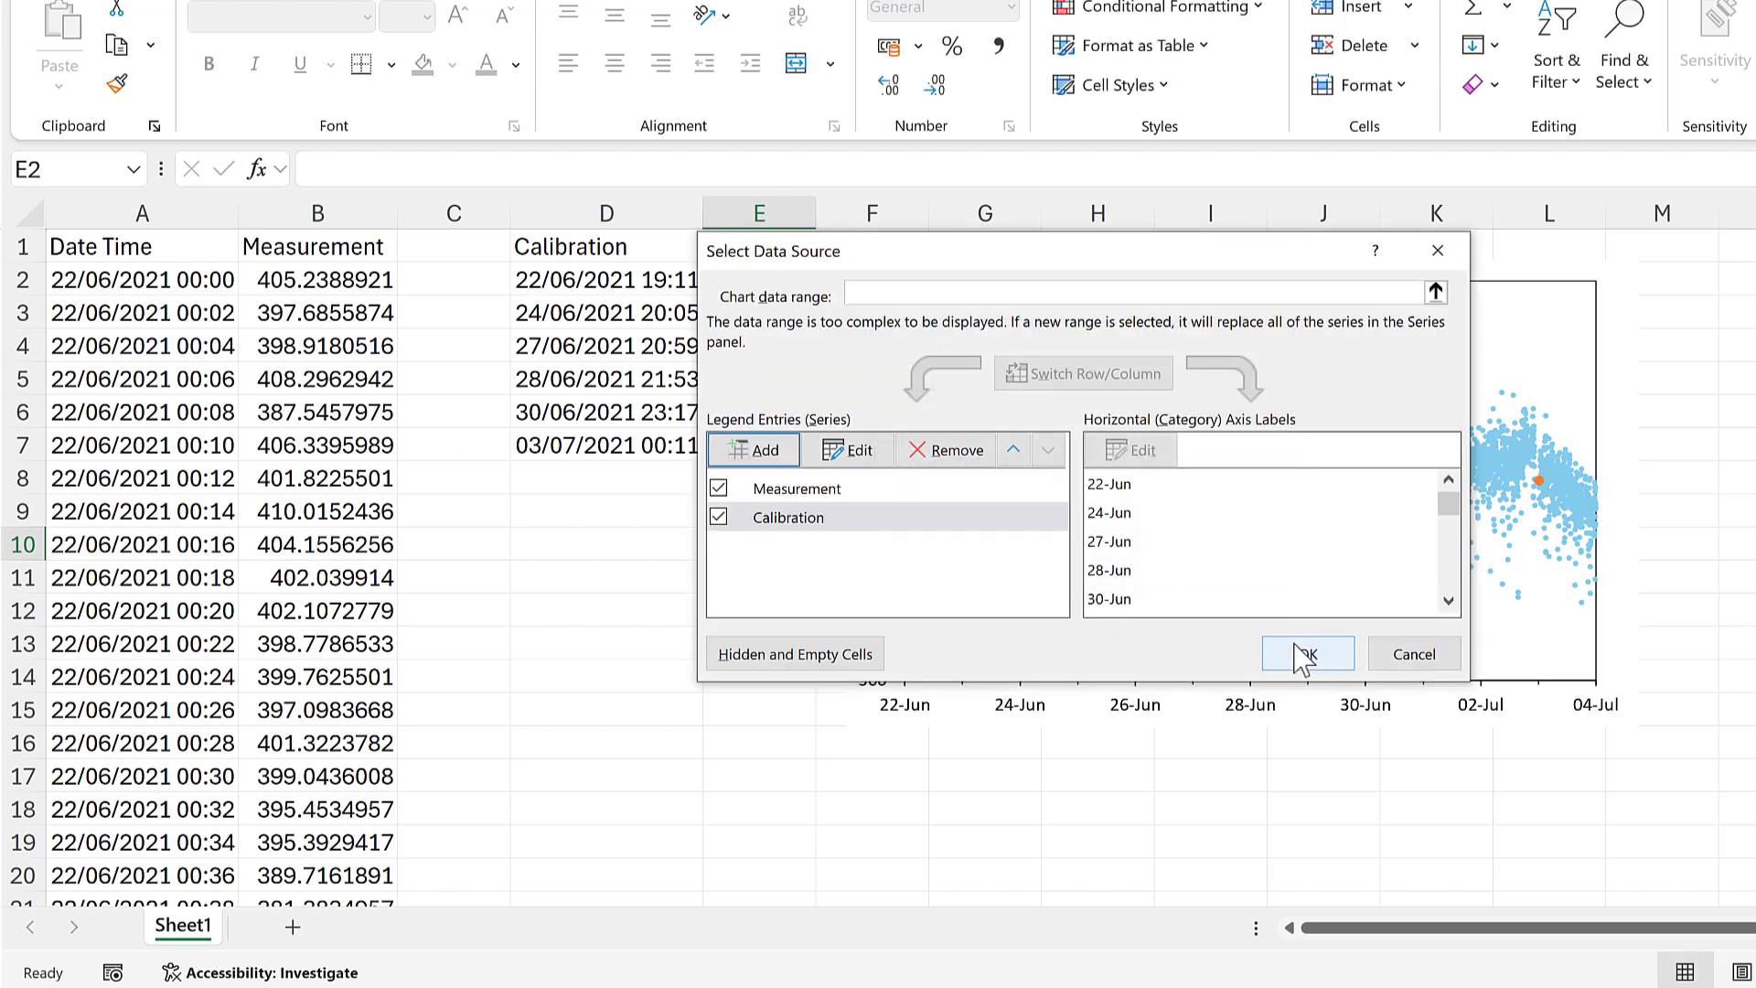
{"action": "left_click", "coordinate": [1308, 654]}
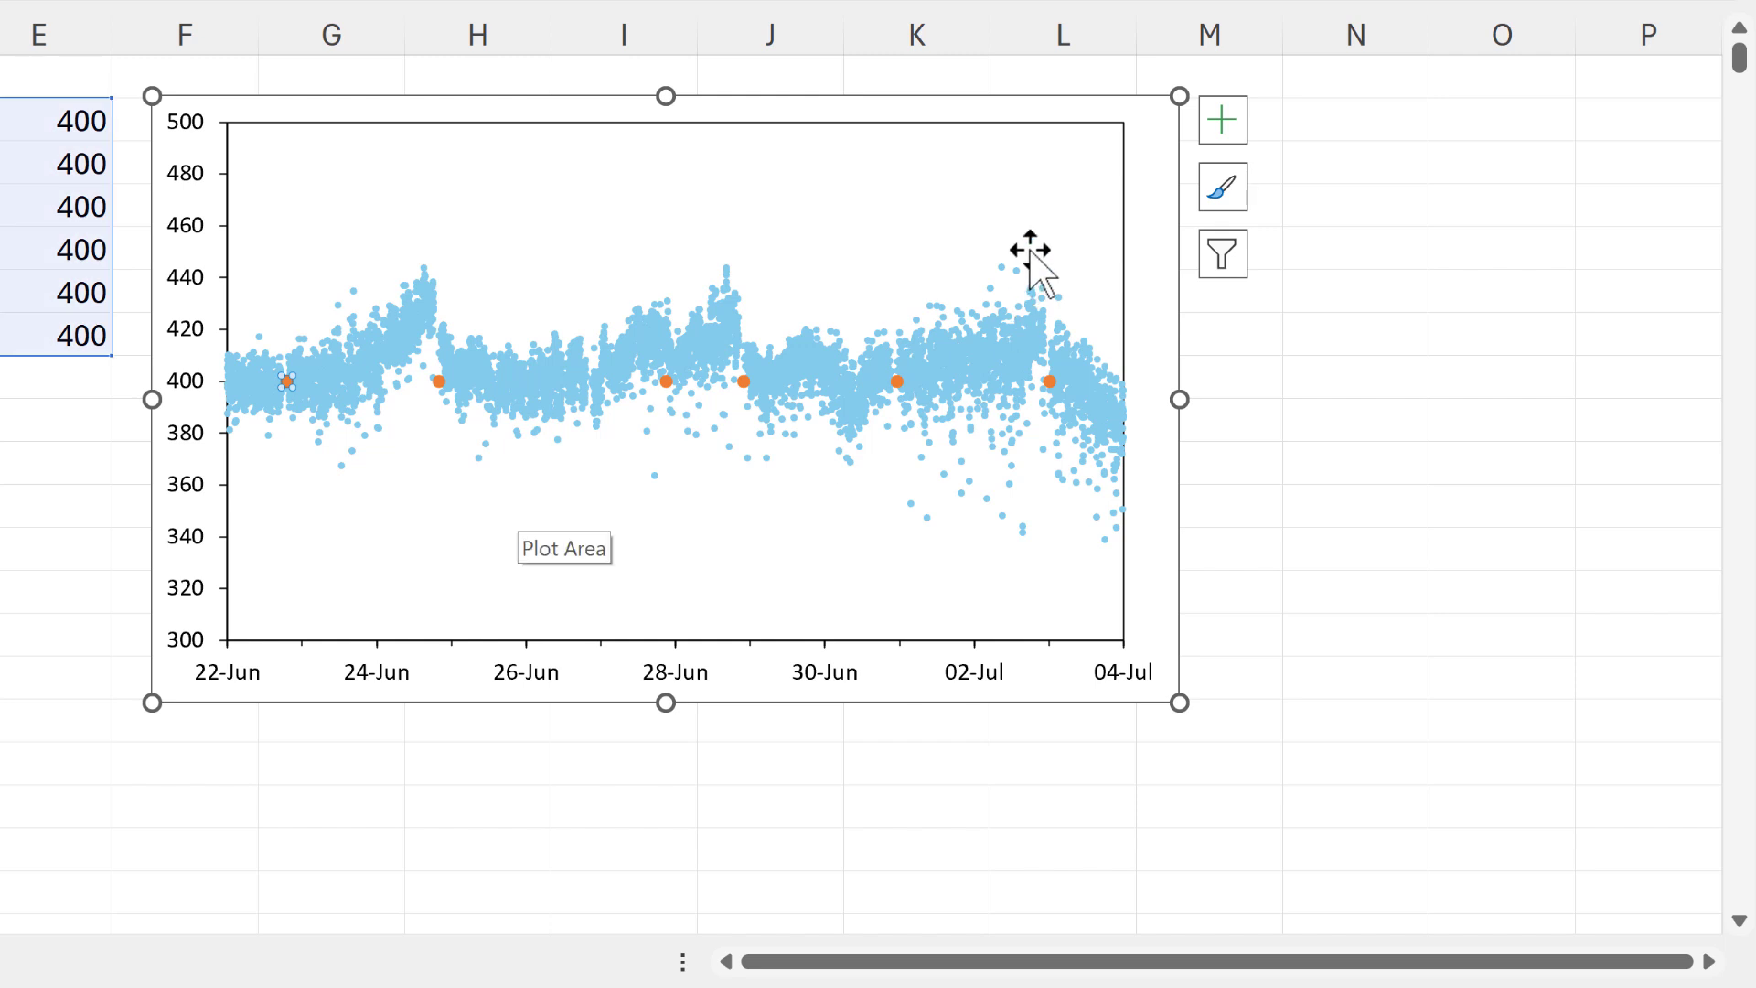
- Turn on Error Bars from the chart's Chart Elements list
{"action": "left_click", "coordinate": [1228, 116]}
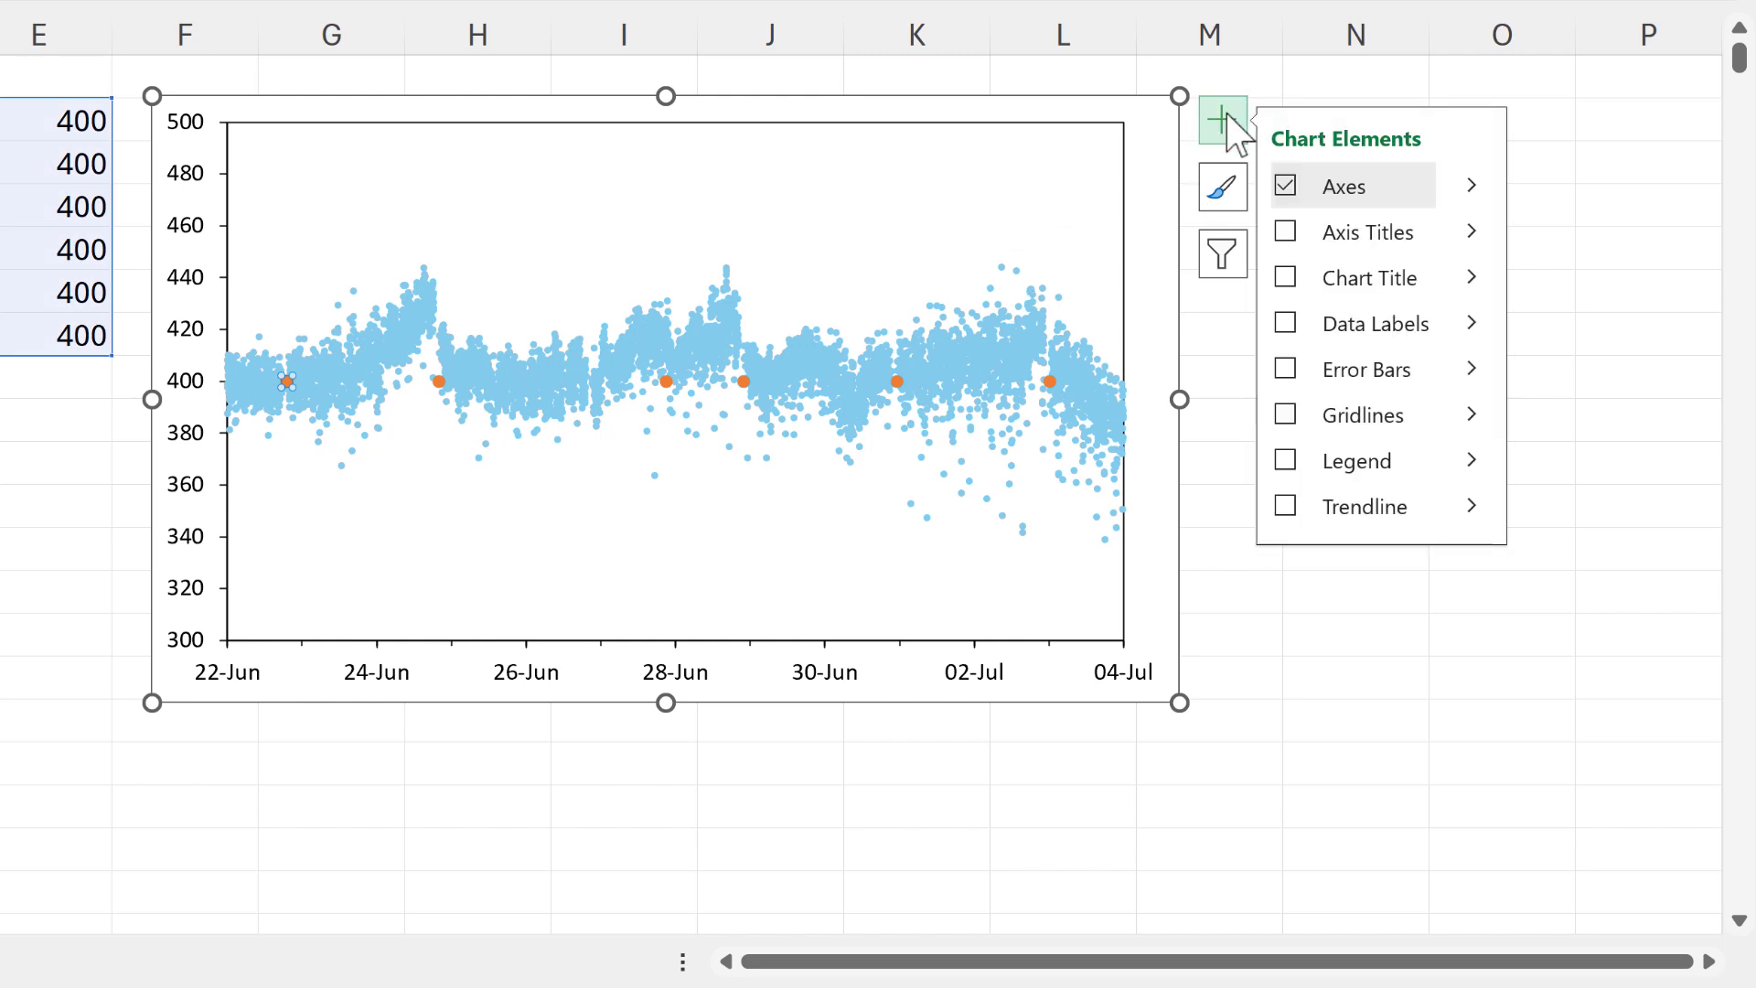
{"action": "left_click", "coordinate": [1285, 375]}
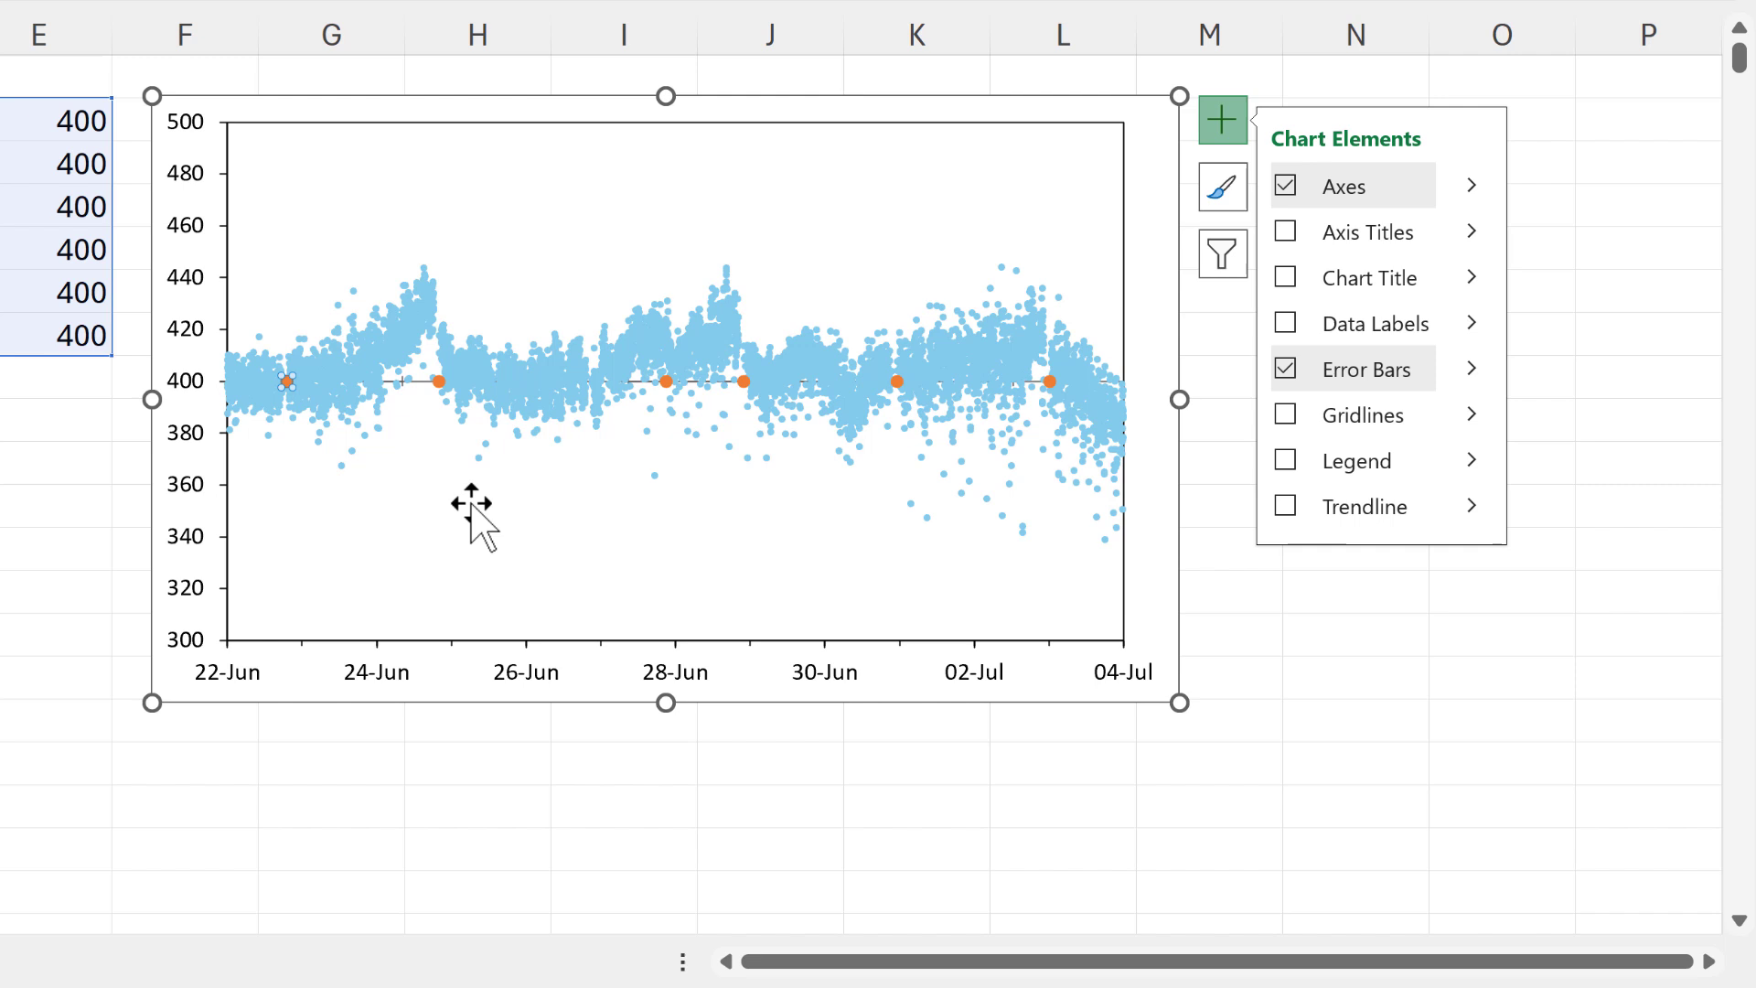
{"action": "left_click", "coordinate": [333, 71]}
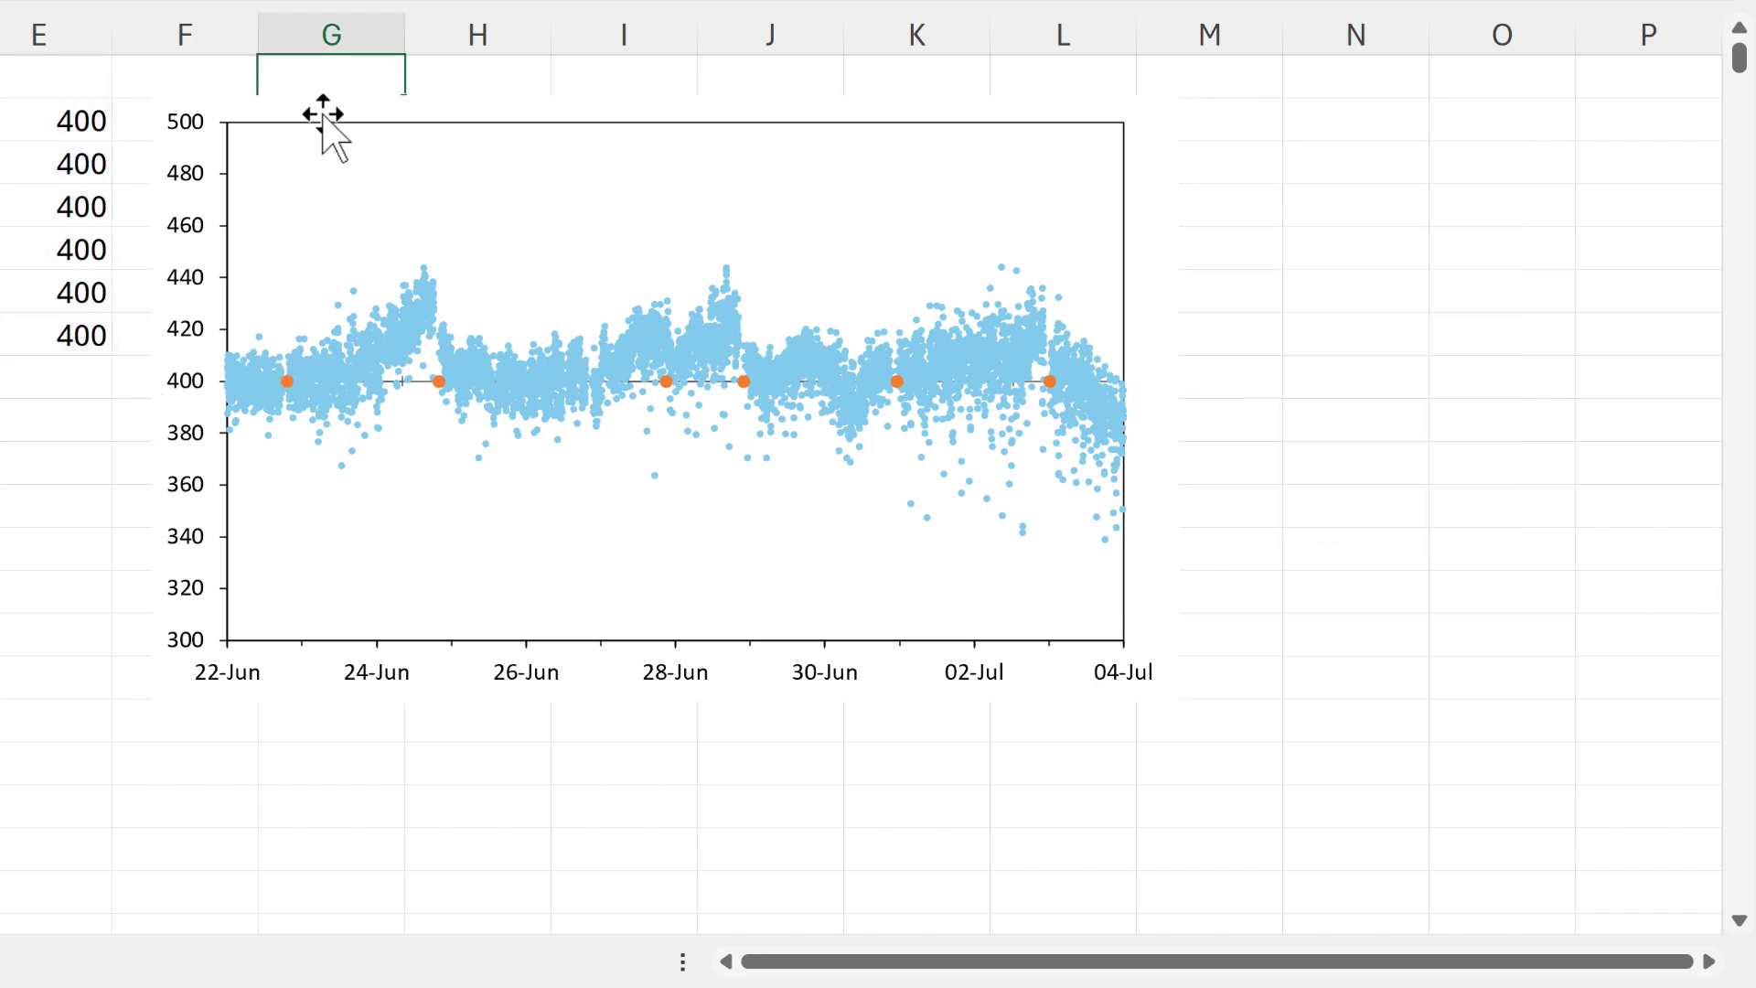
{"action": "left_click", "coordinate": [320, 108]}
- Select Series "Calibration" Y Error Bars from the Format pane's Chart Options list
{"action": "double_click", "coordinate": [319, 108]}
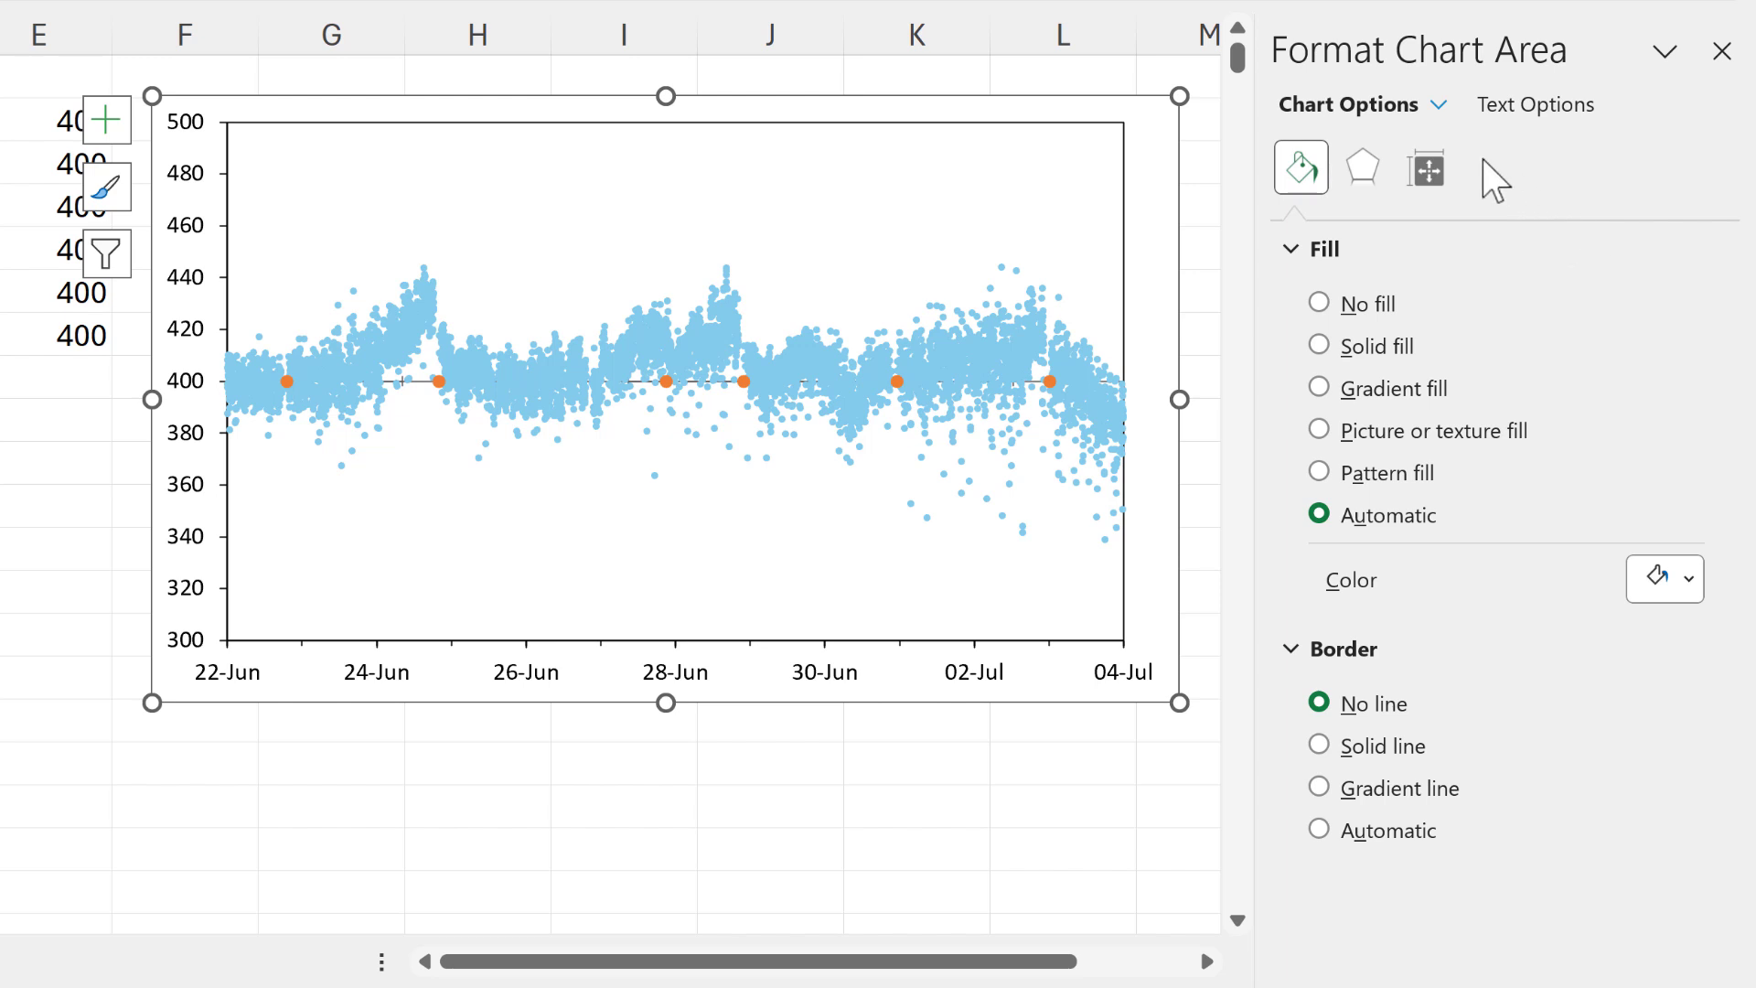
{"action": "left_click", "coordinate": [1438, 111]}
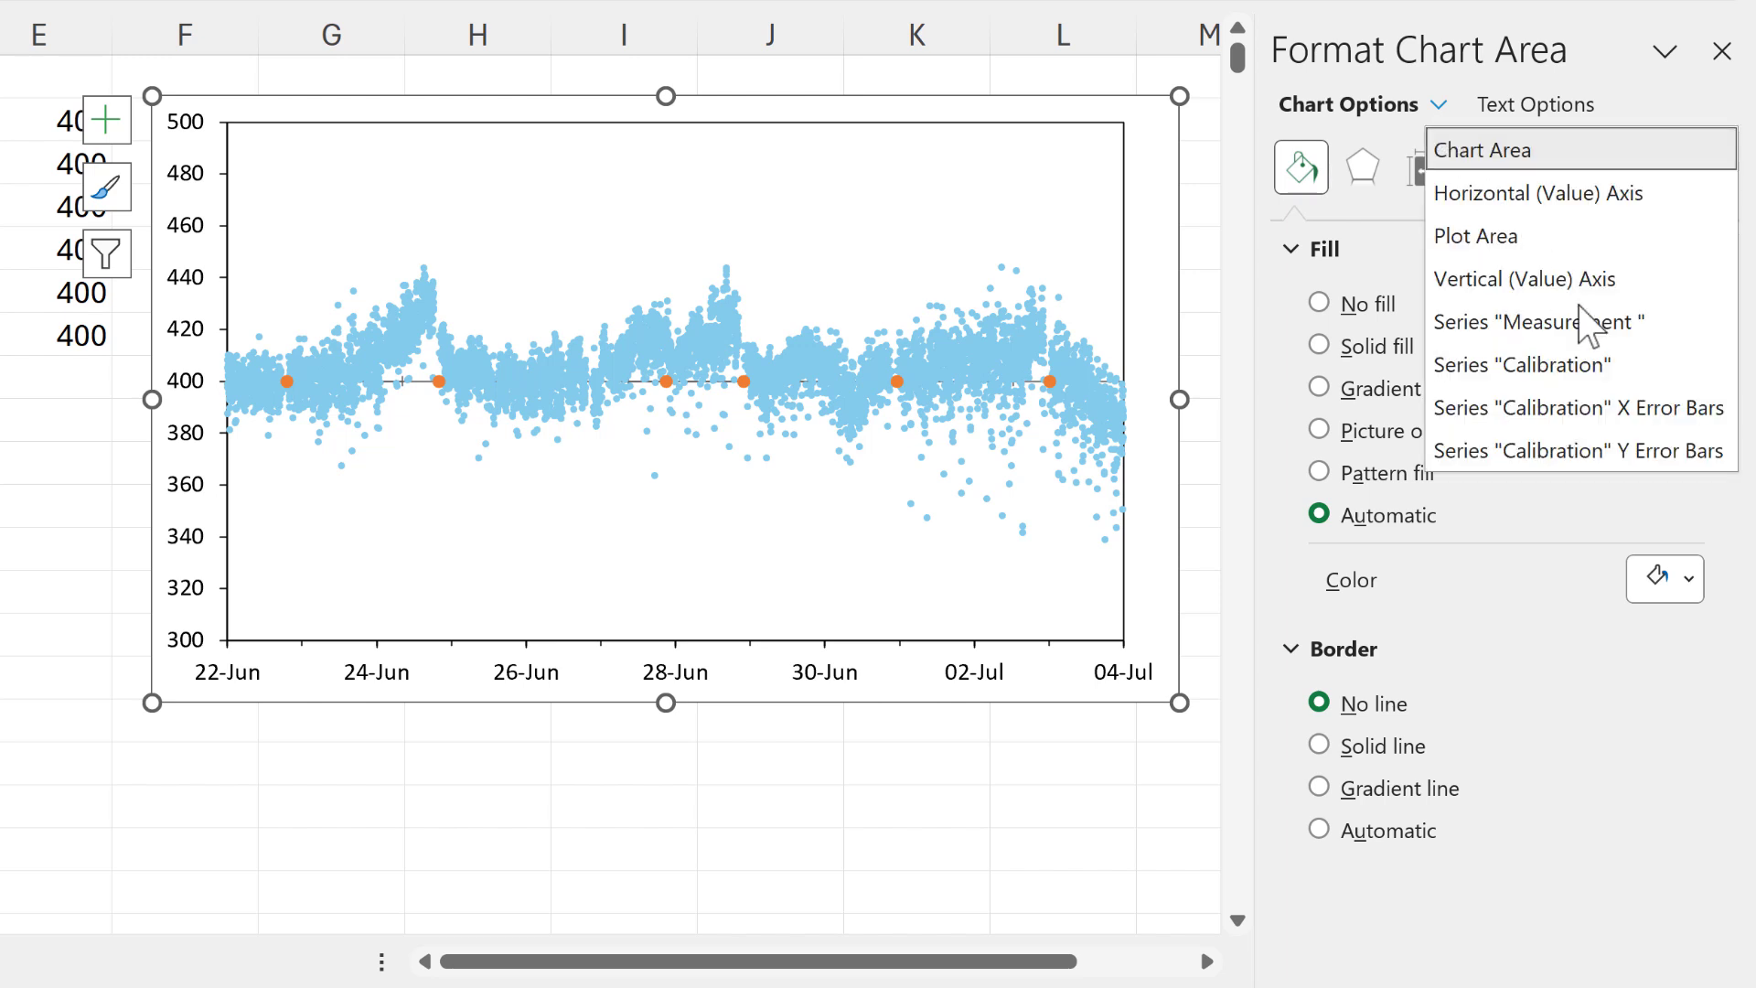
{"action": "left_click", "coordinate": [1657, 421]}
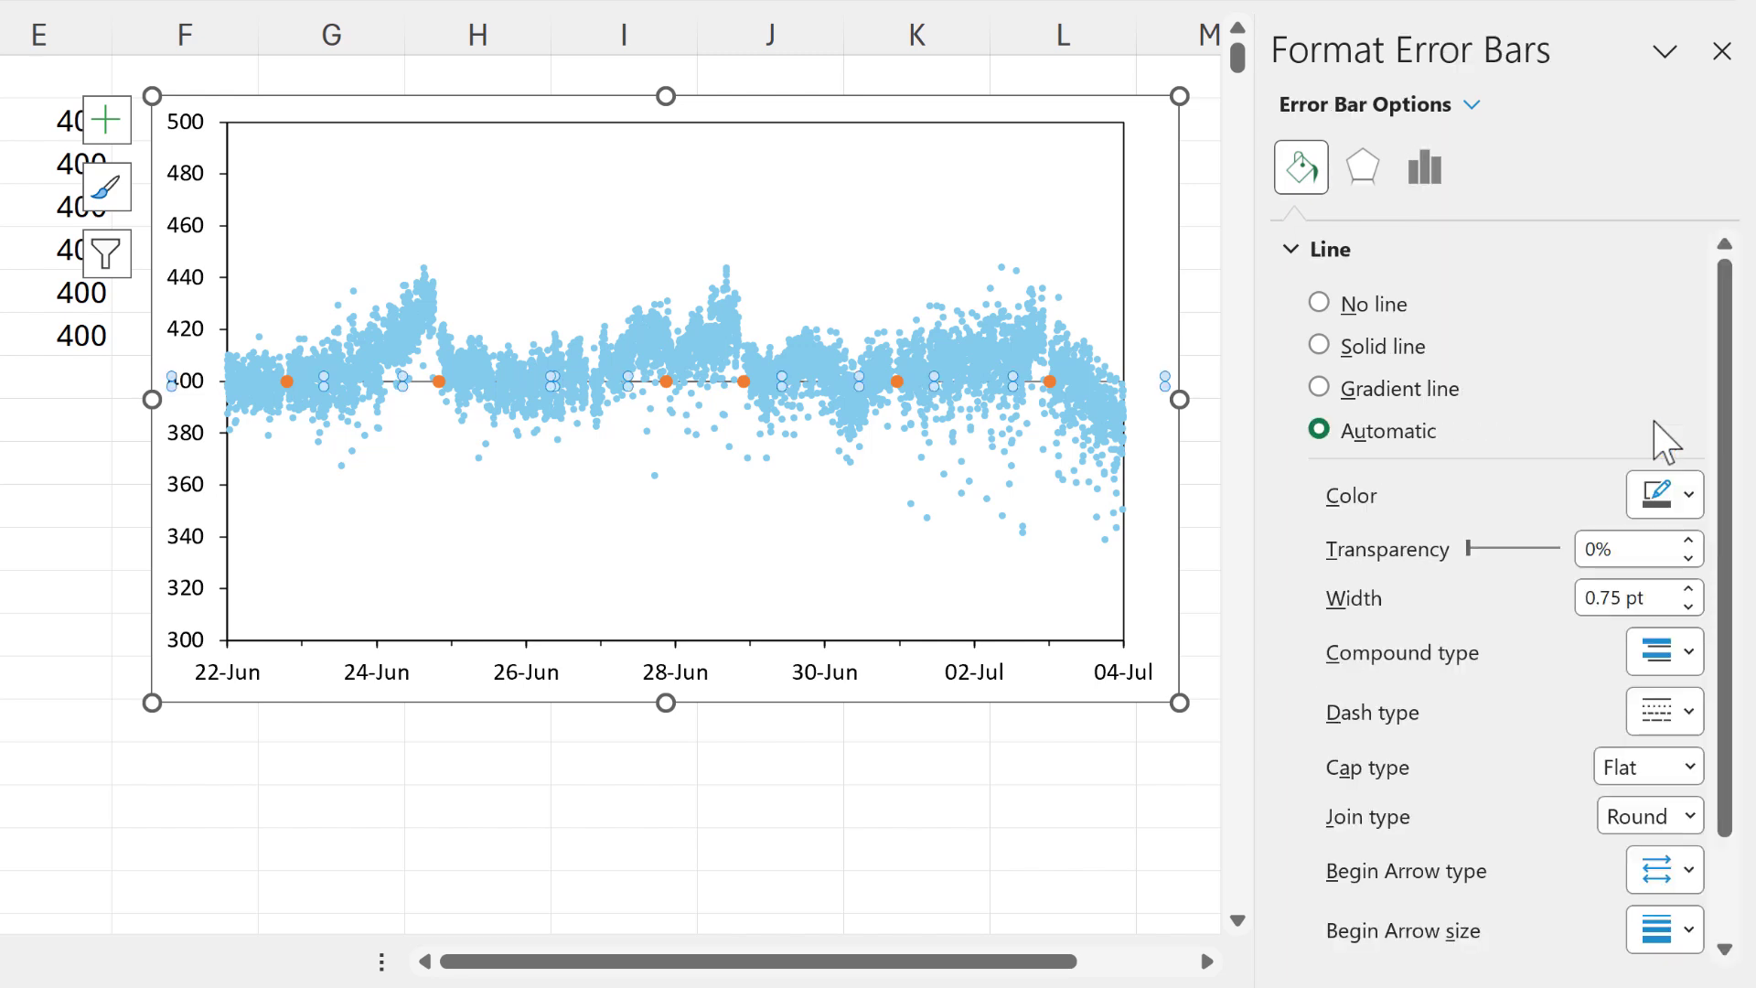
{"action": "key", "text": "Escape"}
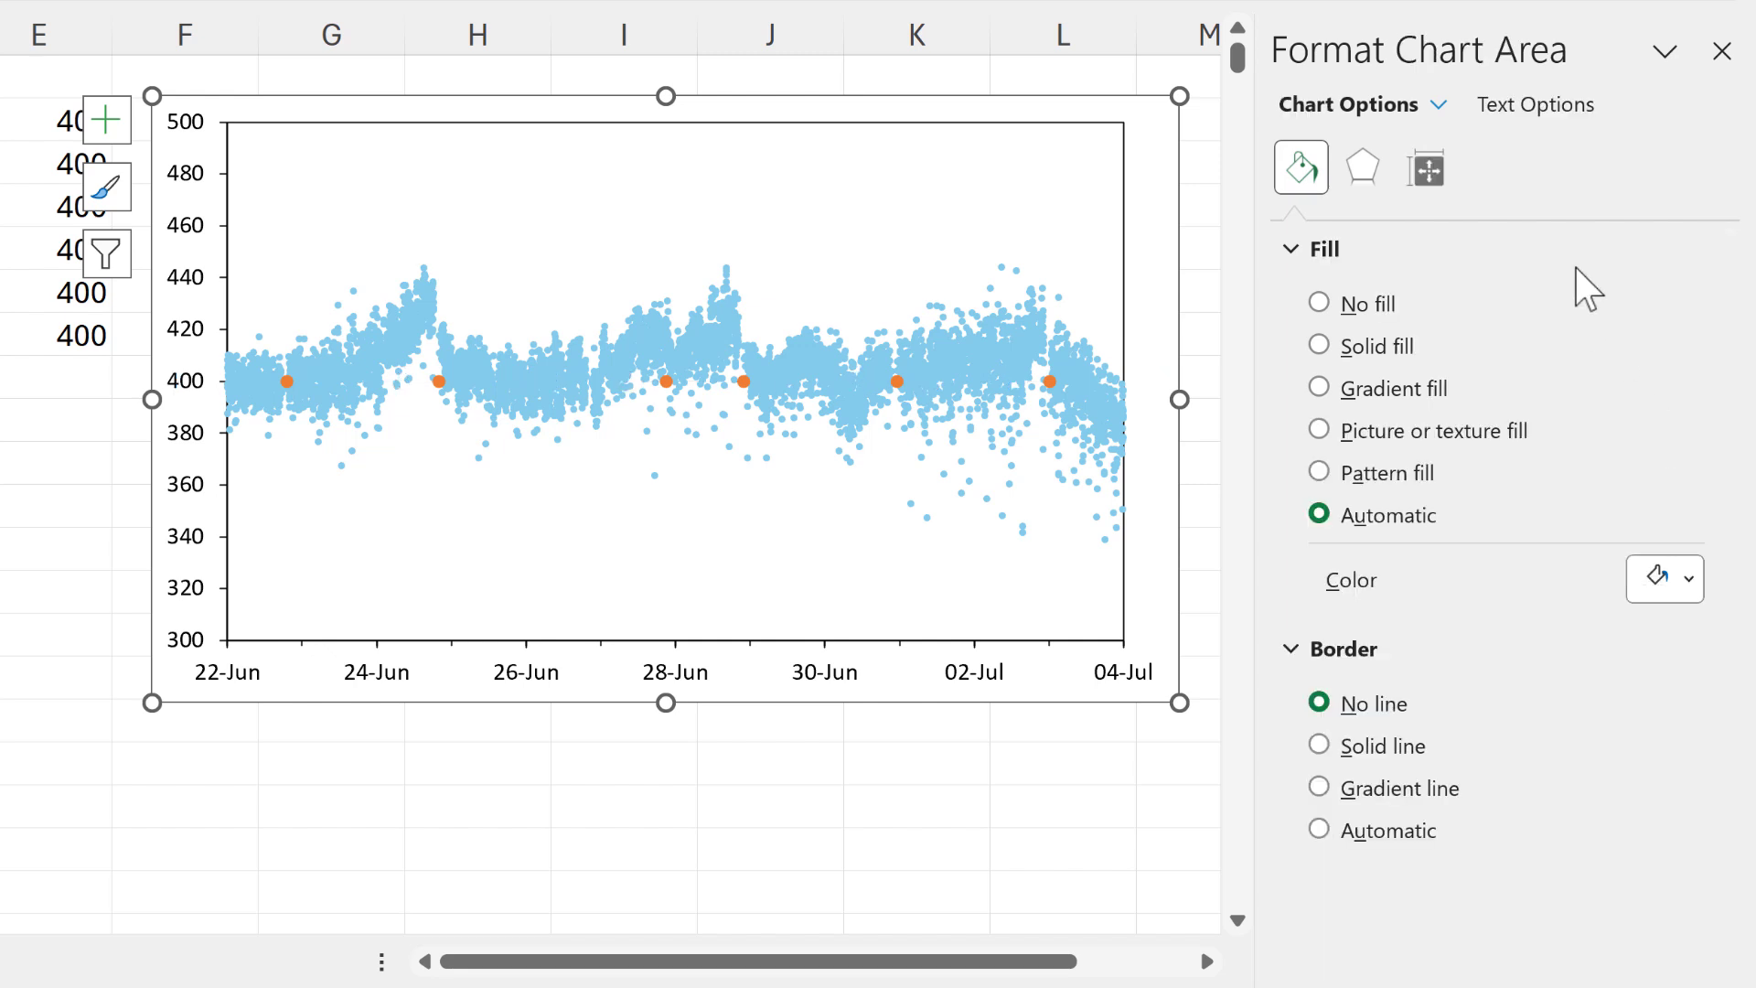
{"action": "left_click", "coordinate": [1439, 107]}
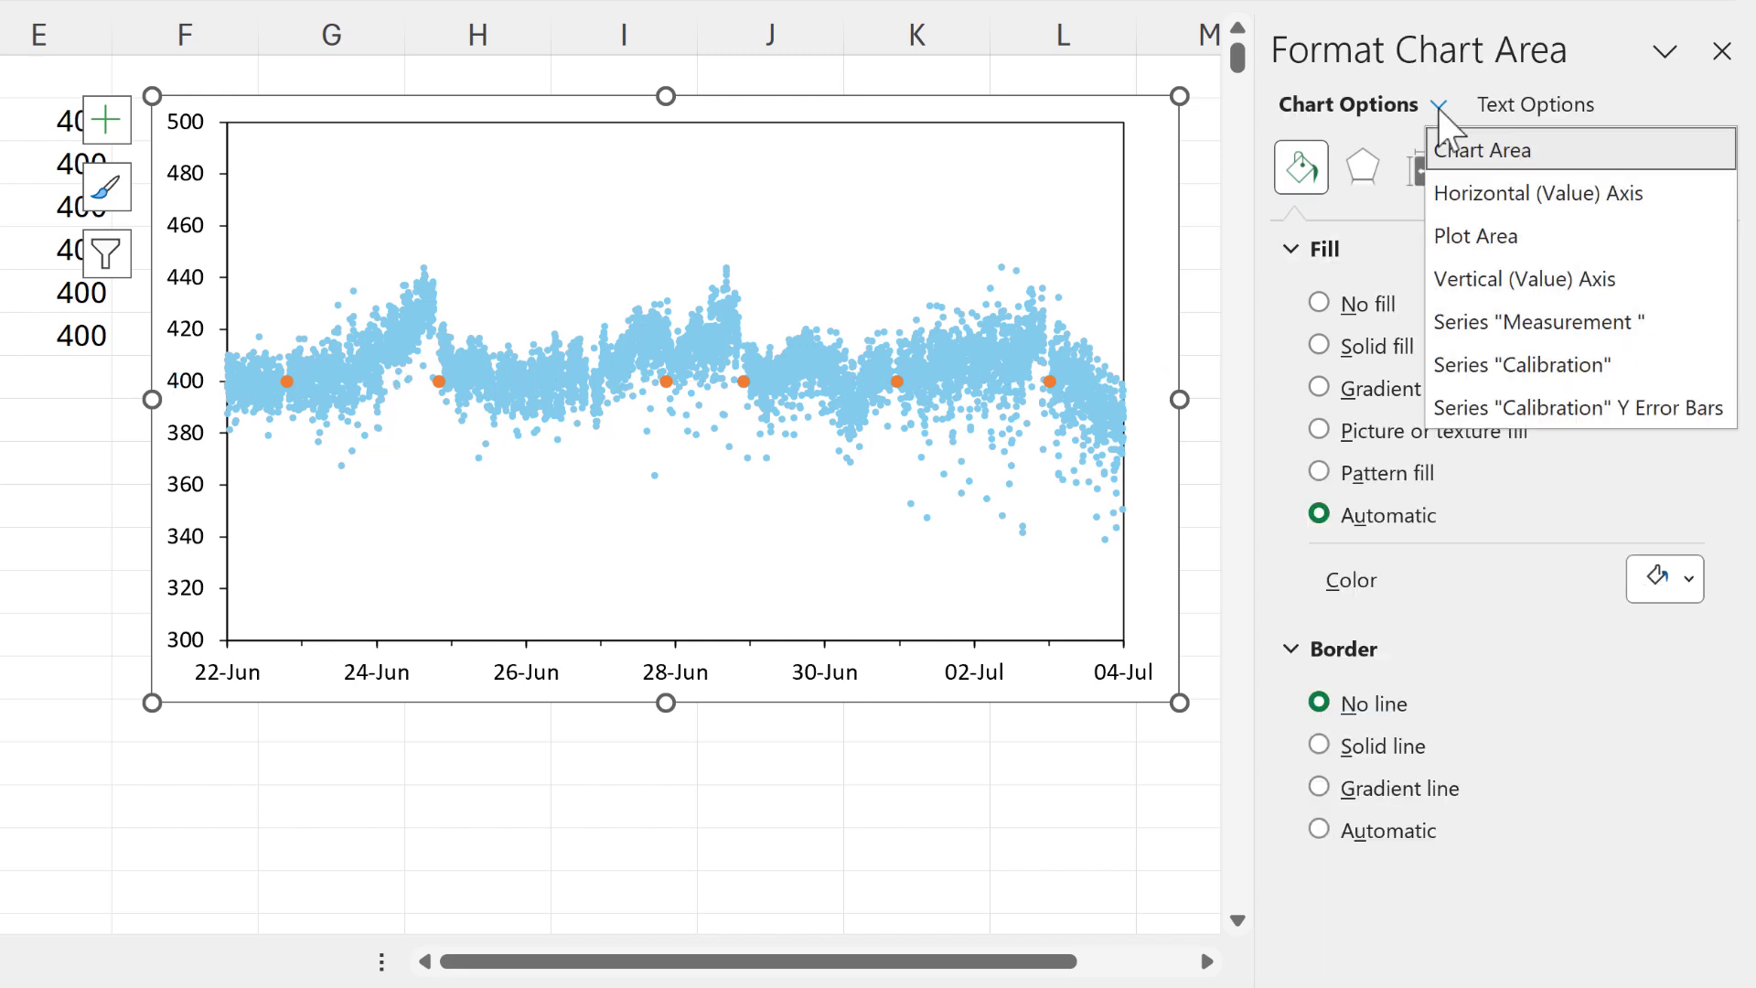
{"action": "left_click", "coordinate": [1632, 416]}
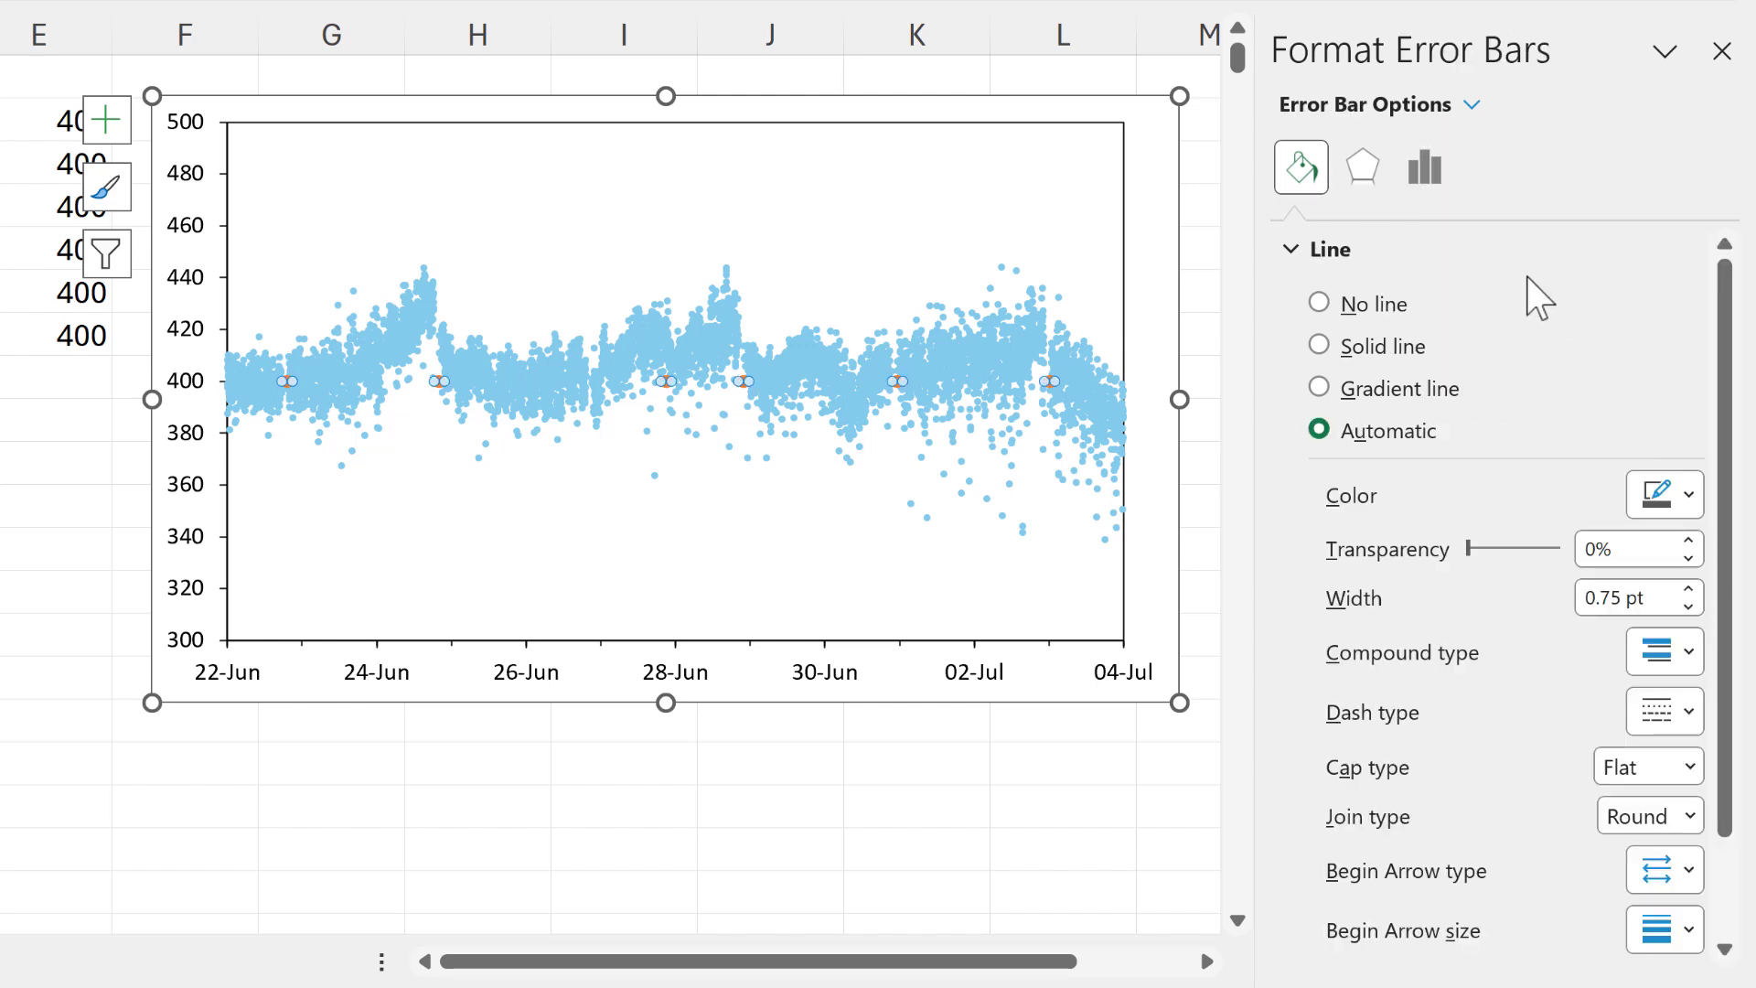
- Set the Calibration error bars to No Cap with a fixed value of 100
{"action": "left_click", "coordinate": [1434, 174]}
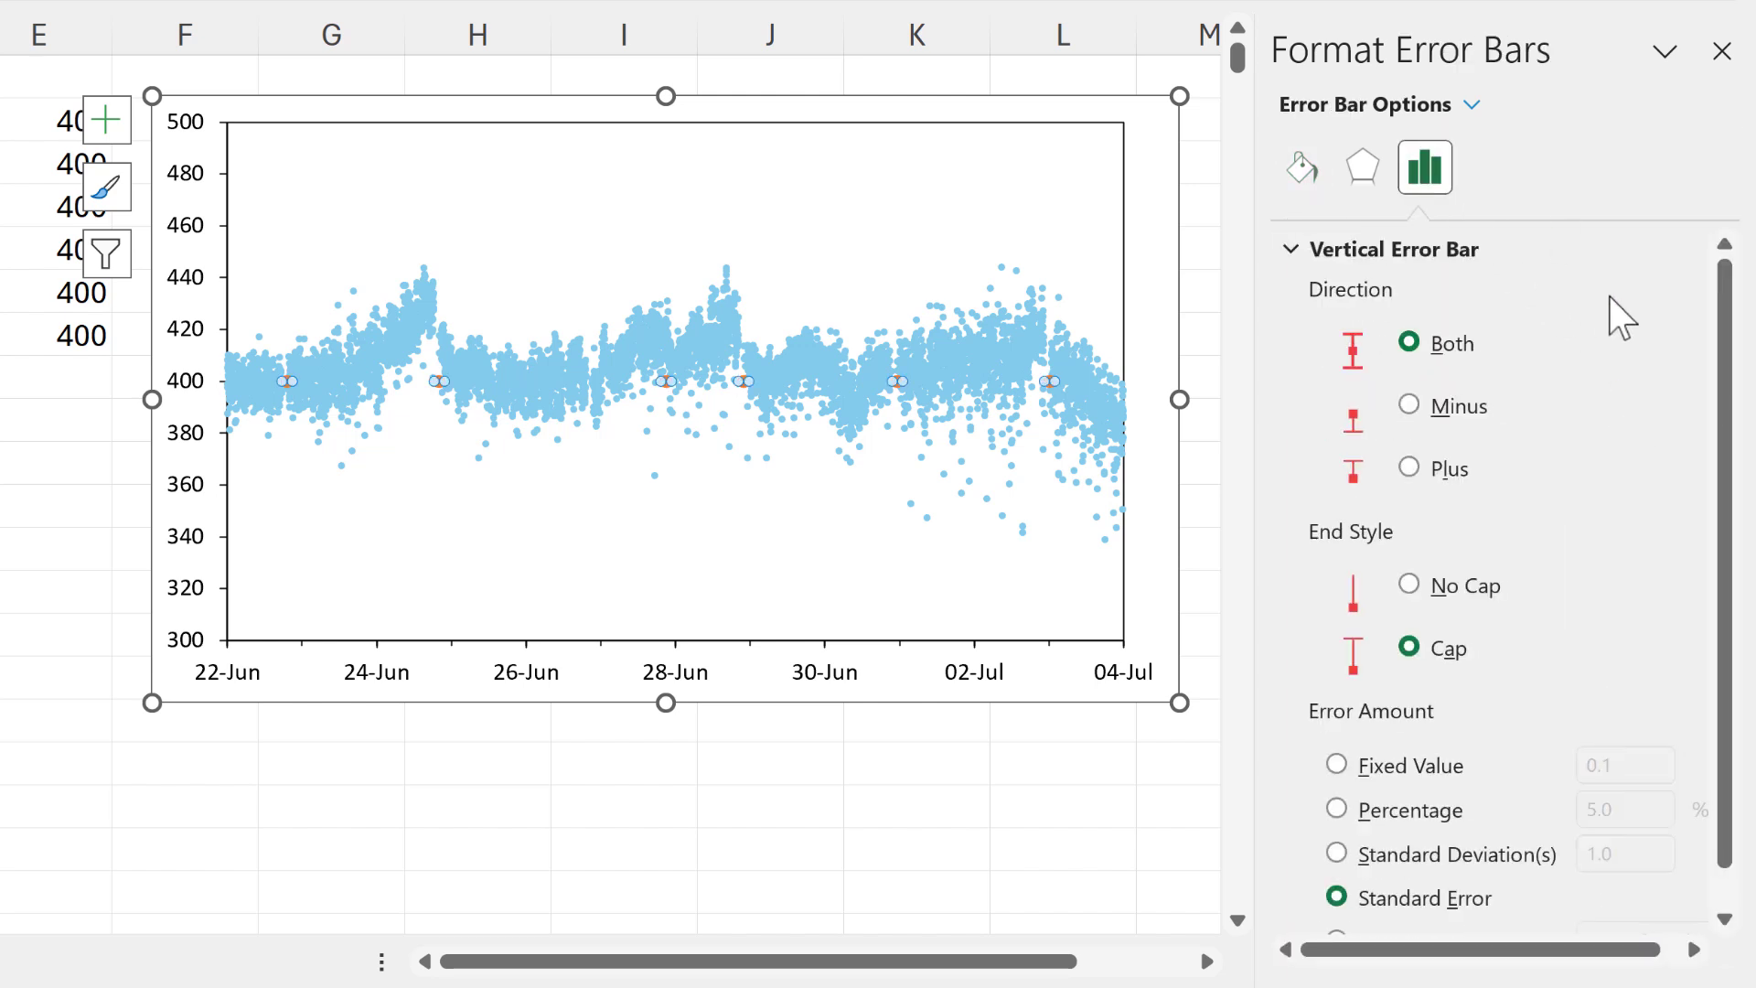
{"action": "left_click", "coordinate": [1409, 586]}
{"action": "scroll", "coordinate": [1638, 530], "scroll_direction": "down", "scroll_amount": 1}
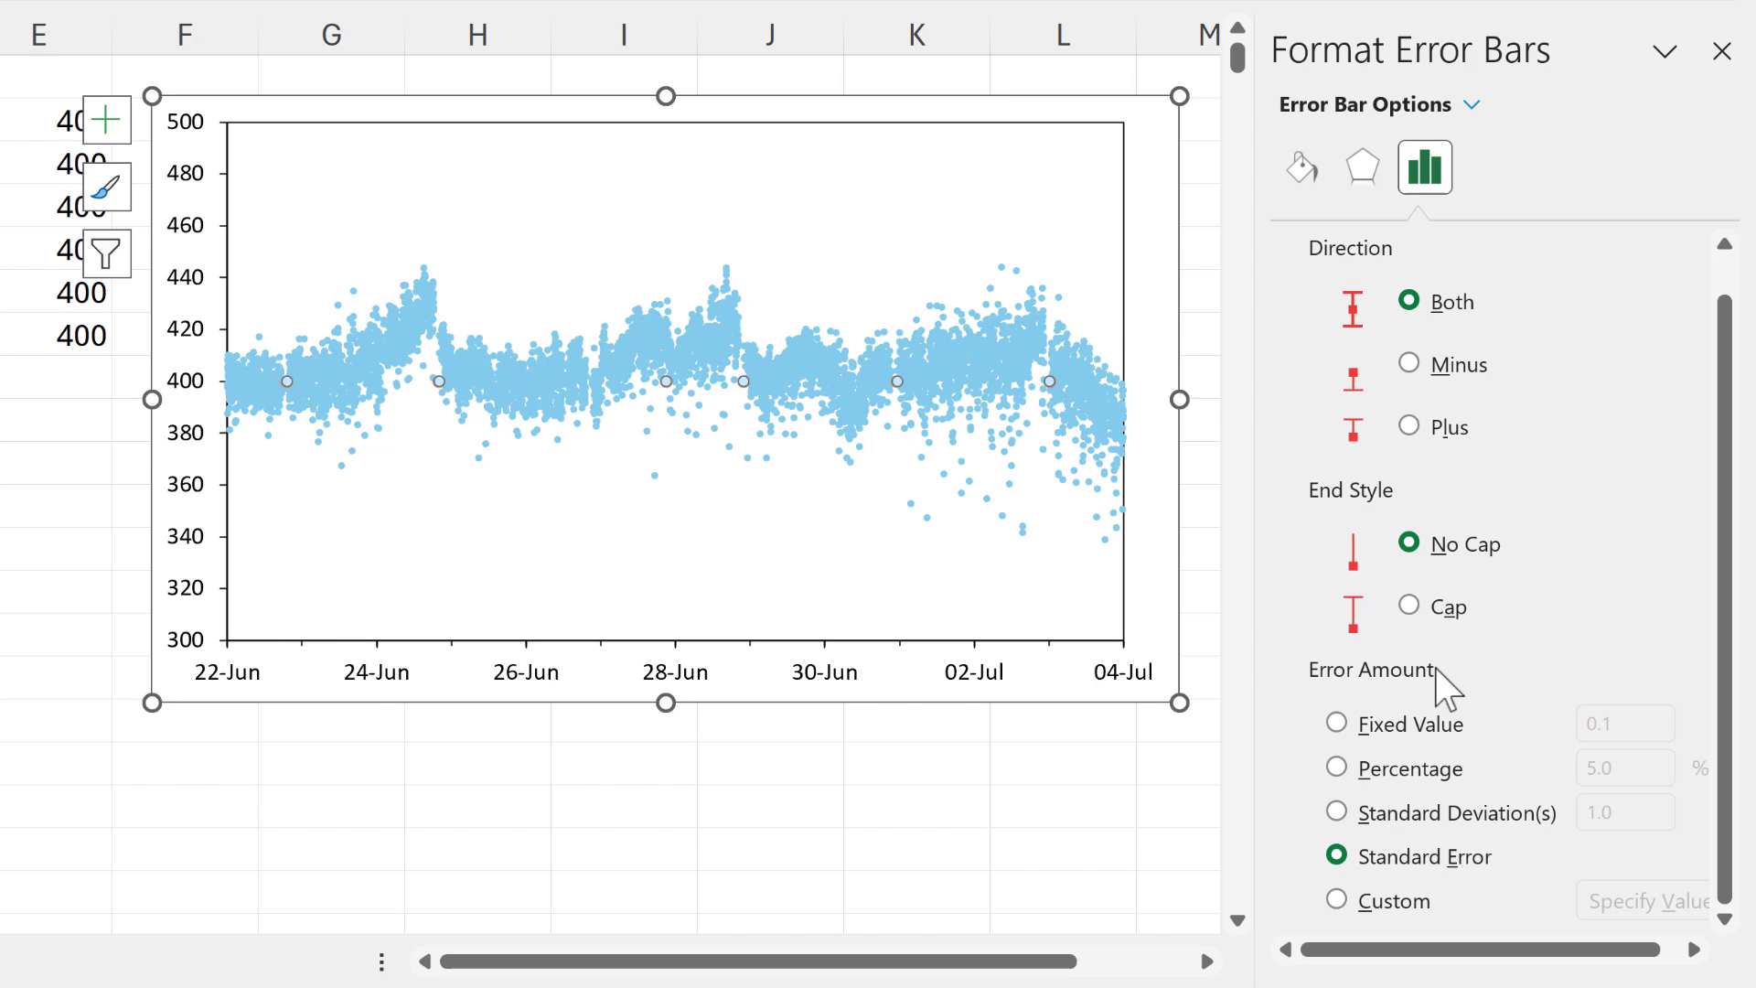
{"action": "left_click", "coordinate": [1336, 768]}
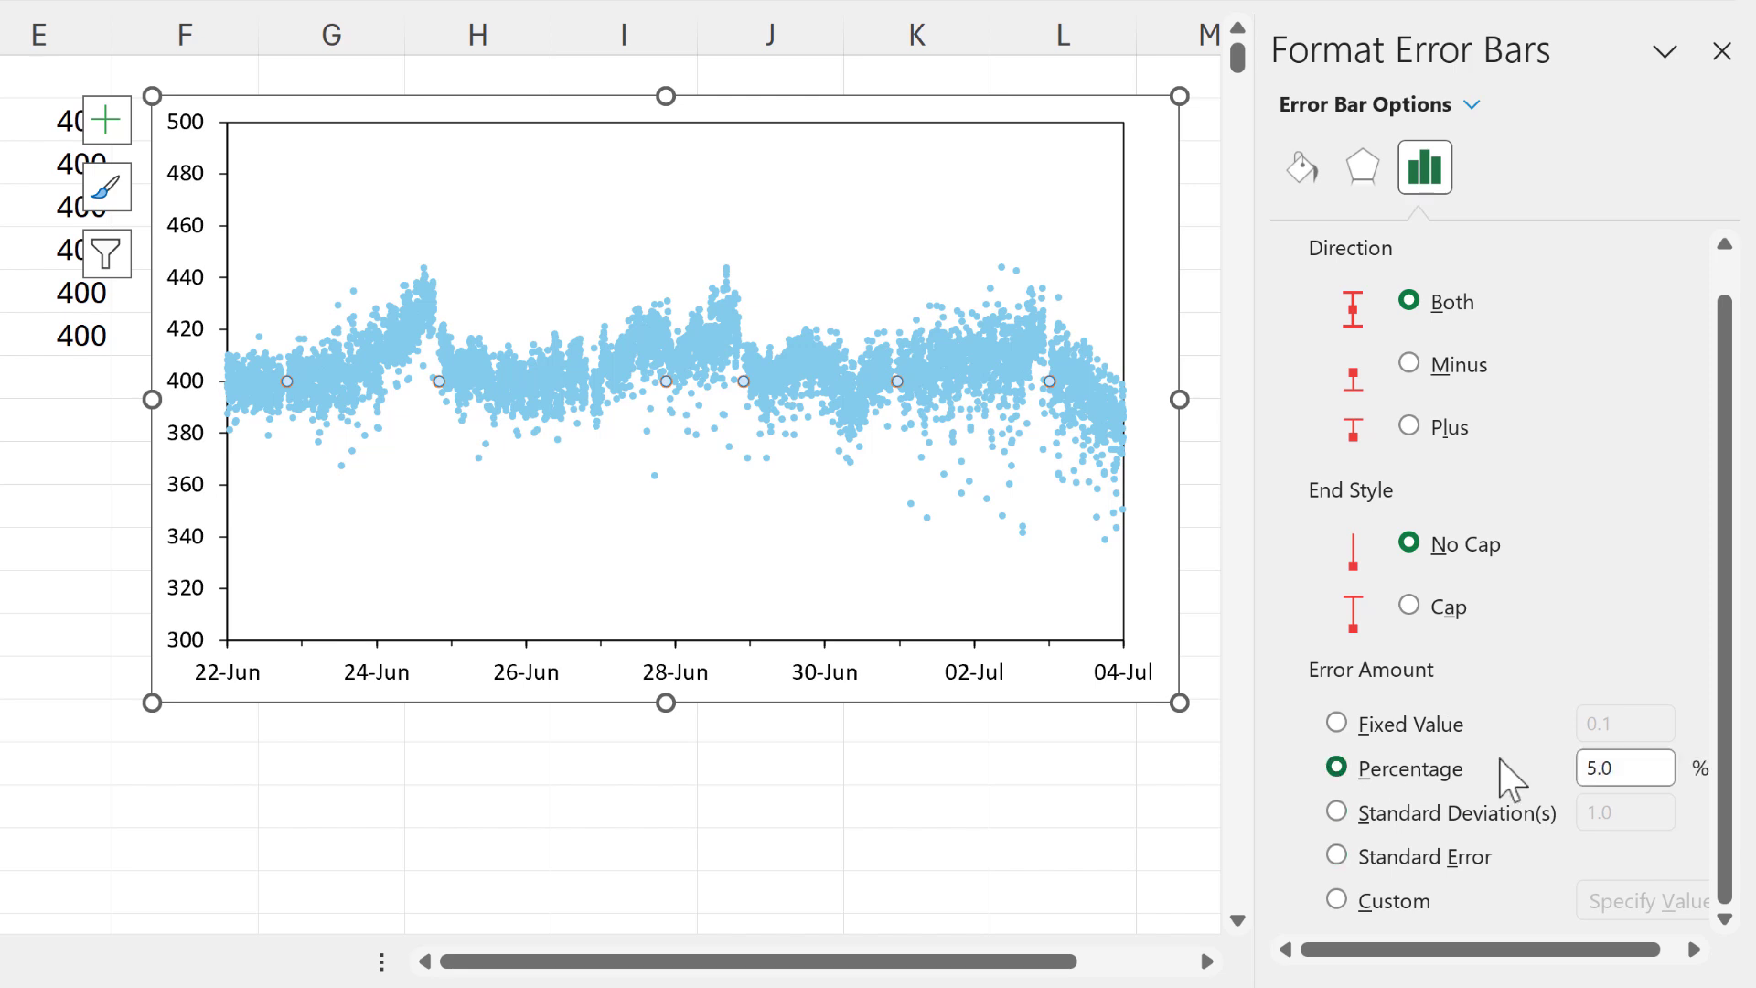
{"action": "left_click_drag", "start_coordinate": [1647, 770], "coordinate": [1555, 773]}
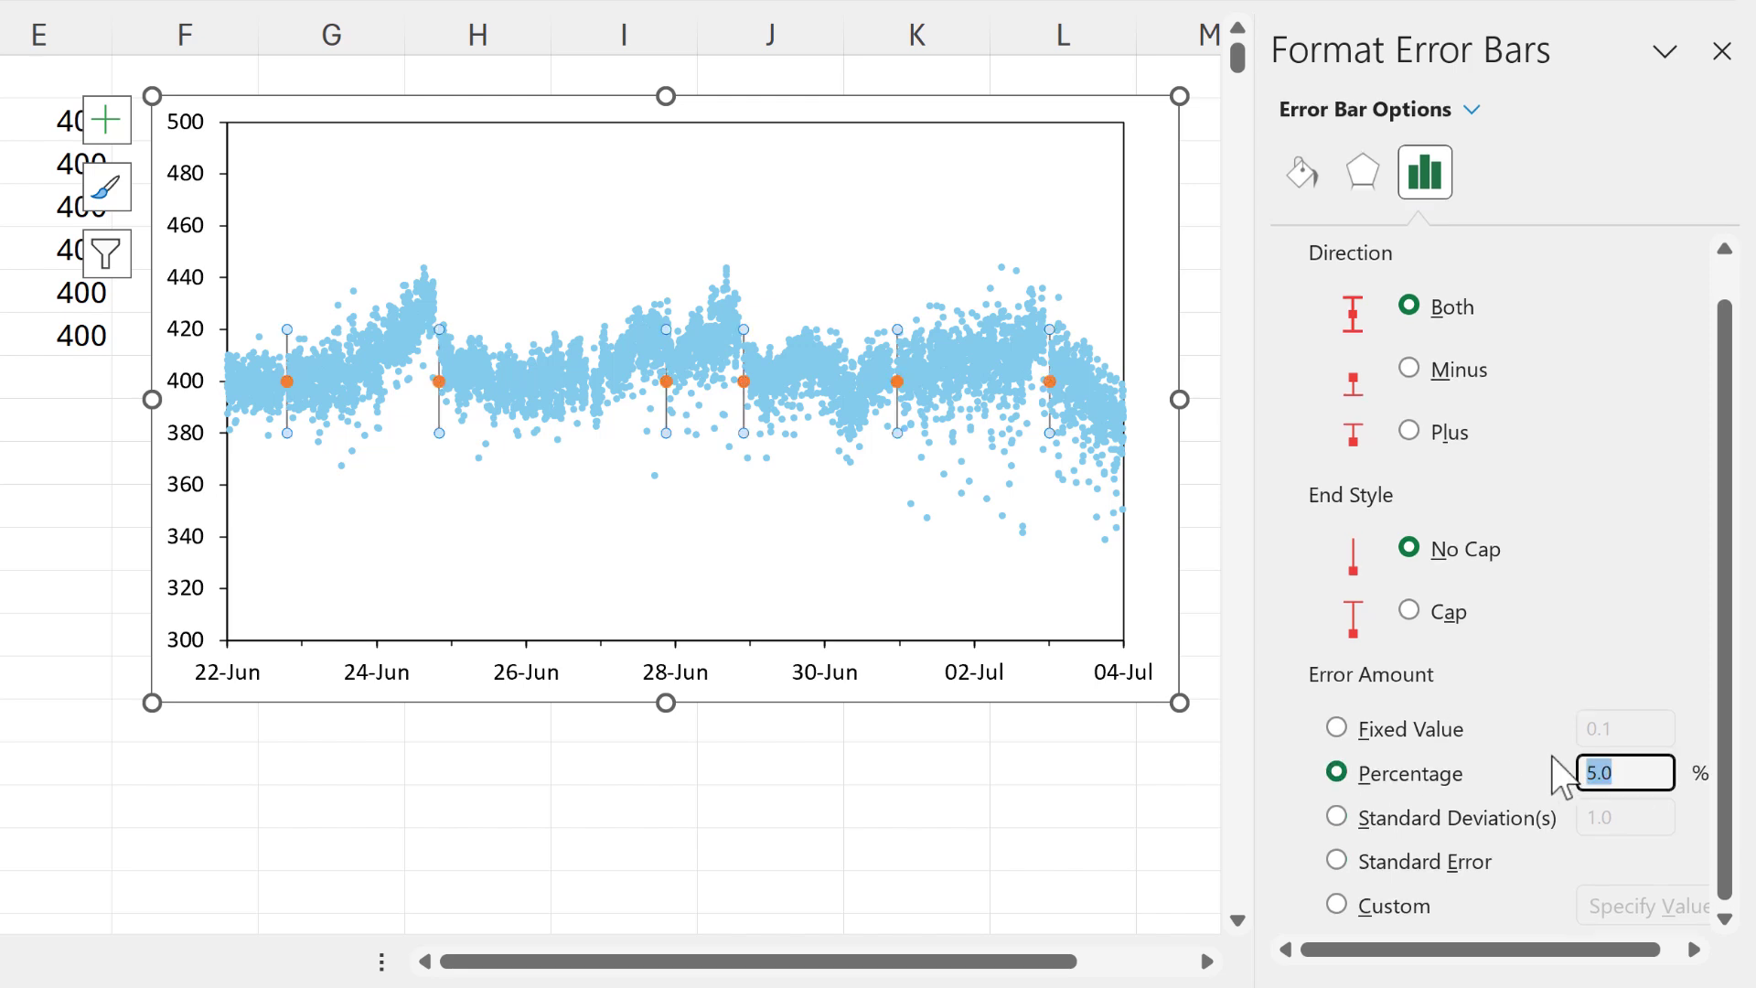
{"action": "type", "text": "50"}
{"action": "key", "text": "Return"}
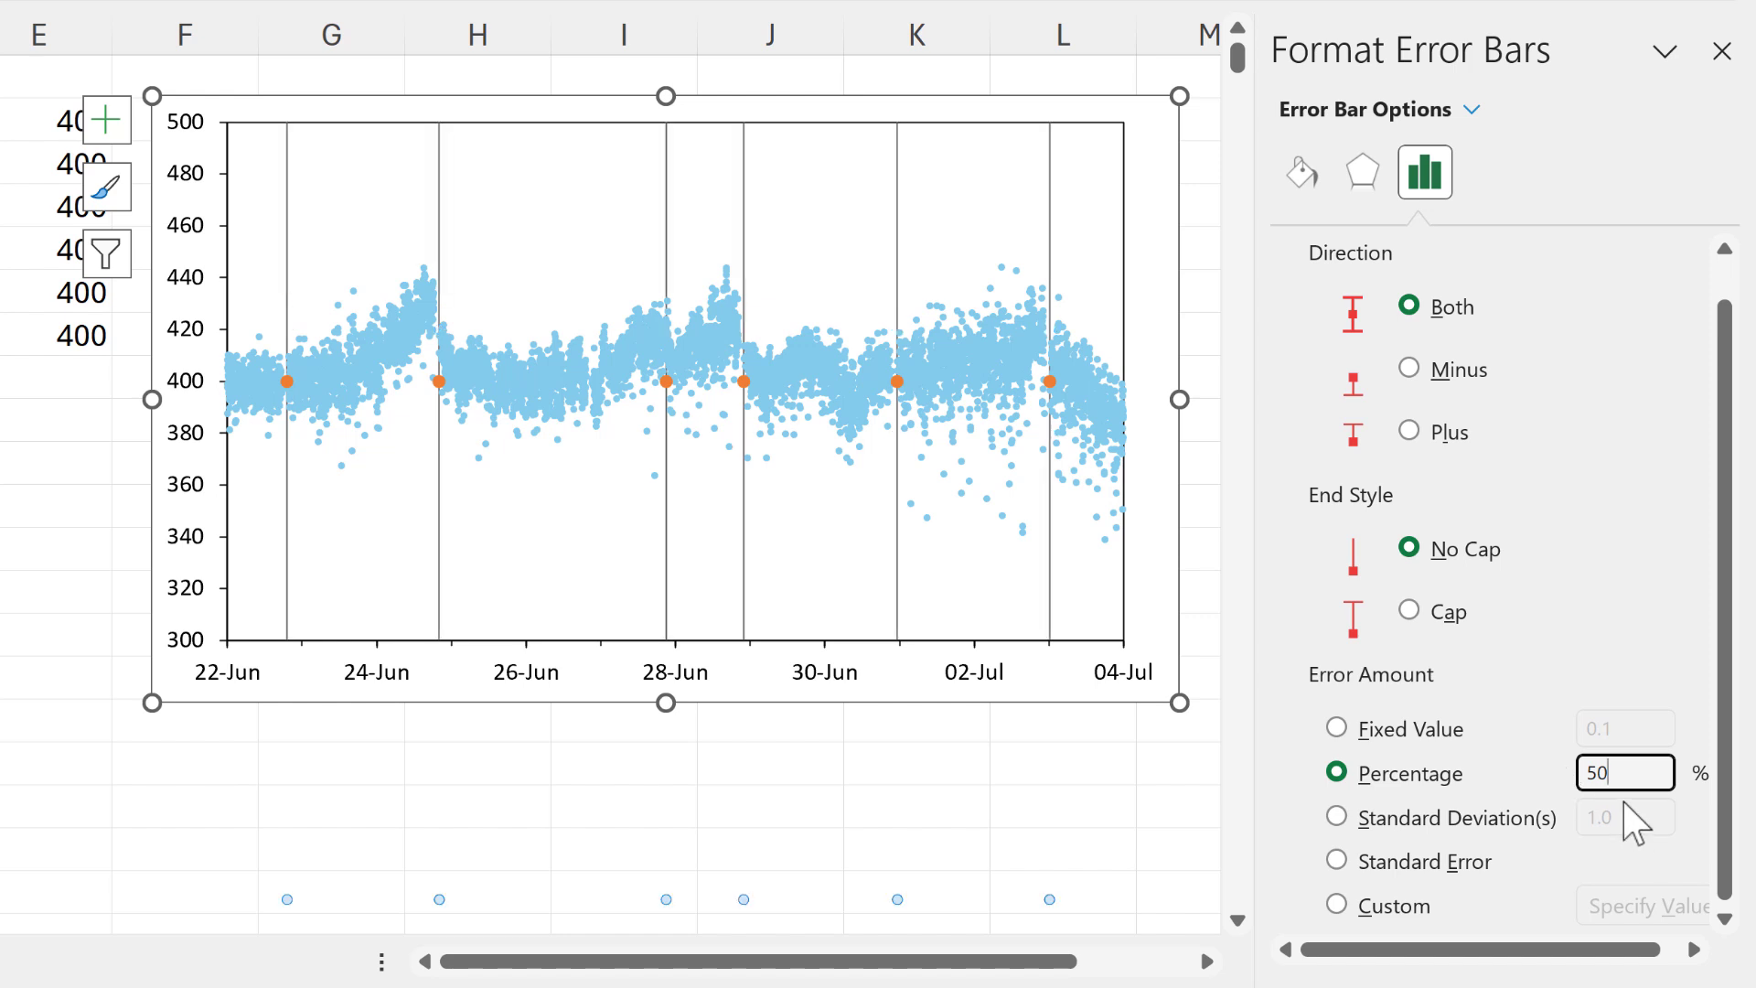
{"action": "left_click", "coordinate": [1335, 727]}
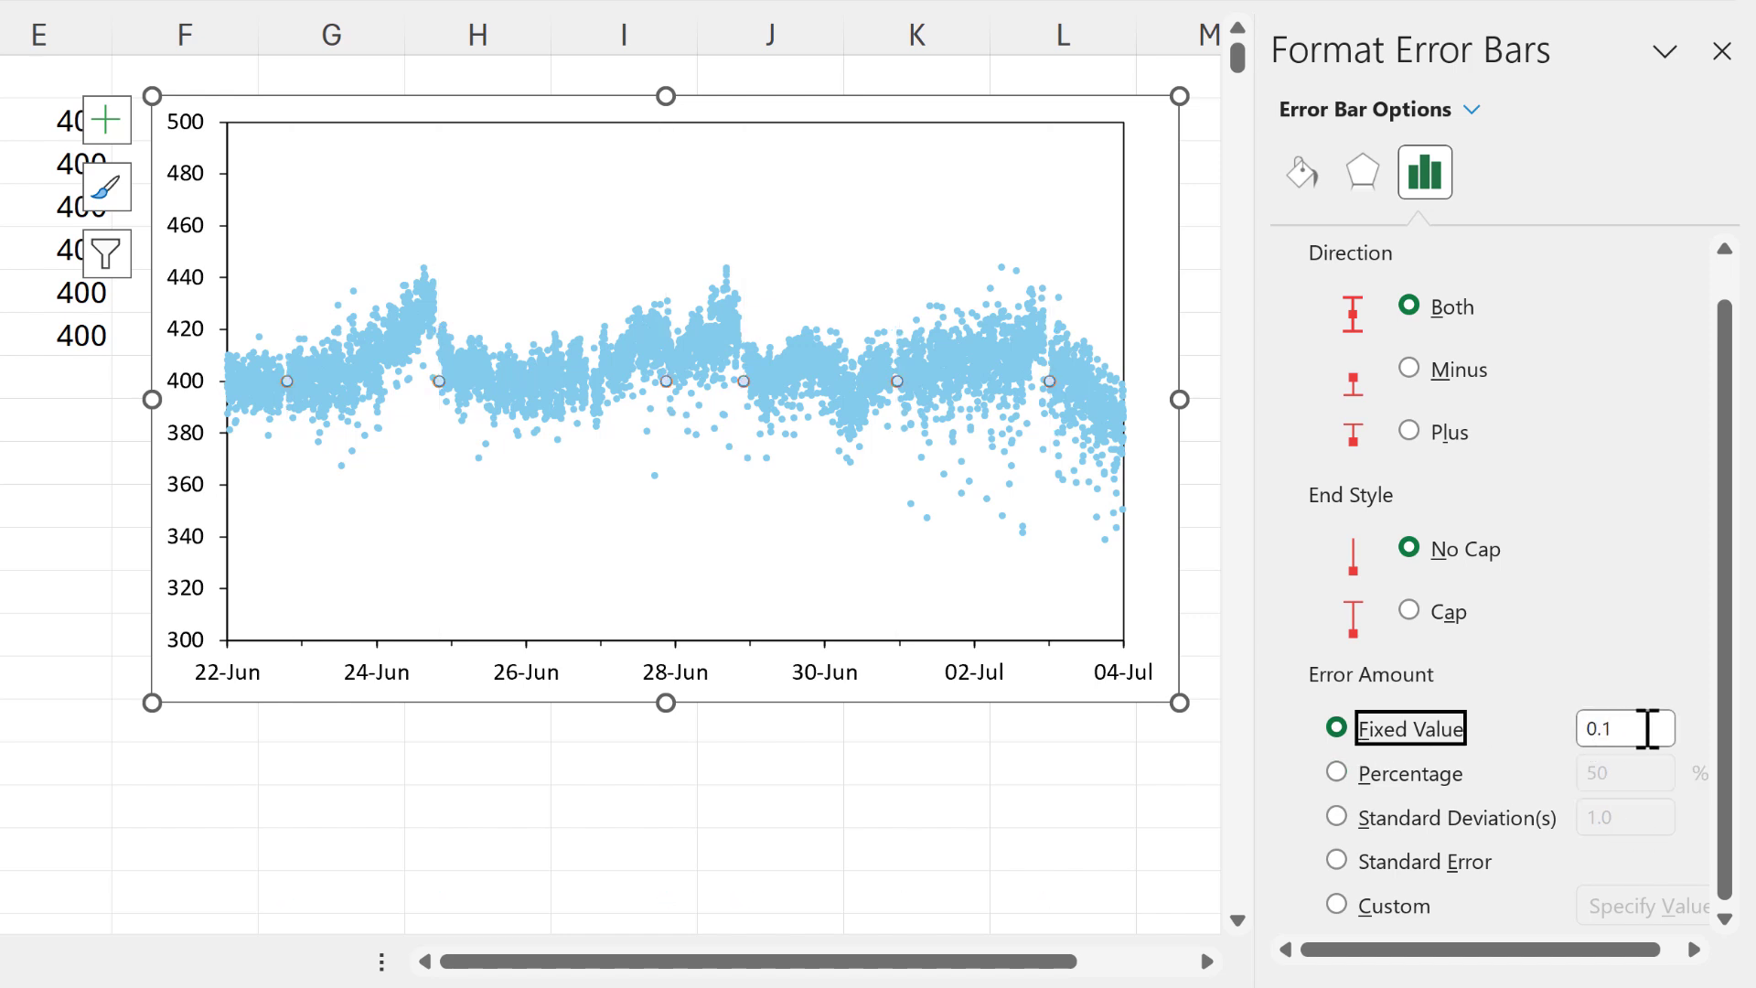
{"action": "left_click_drag", "start_coordinate": [1648, 729], "coordinate": [1558, 736]}
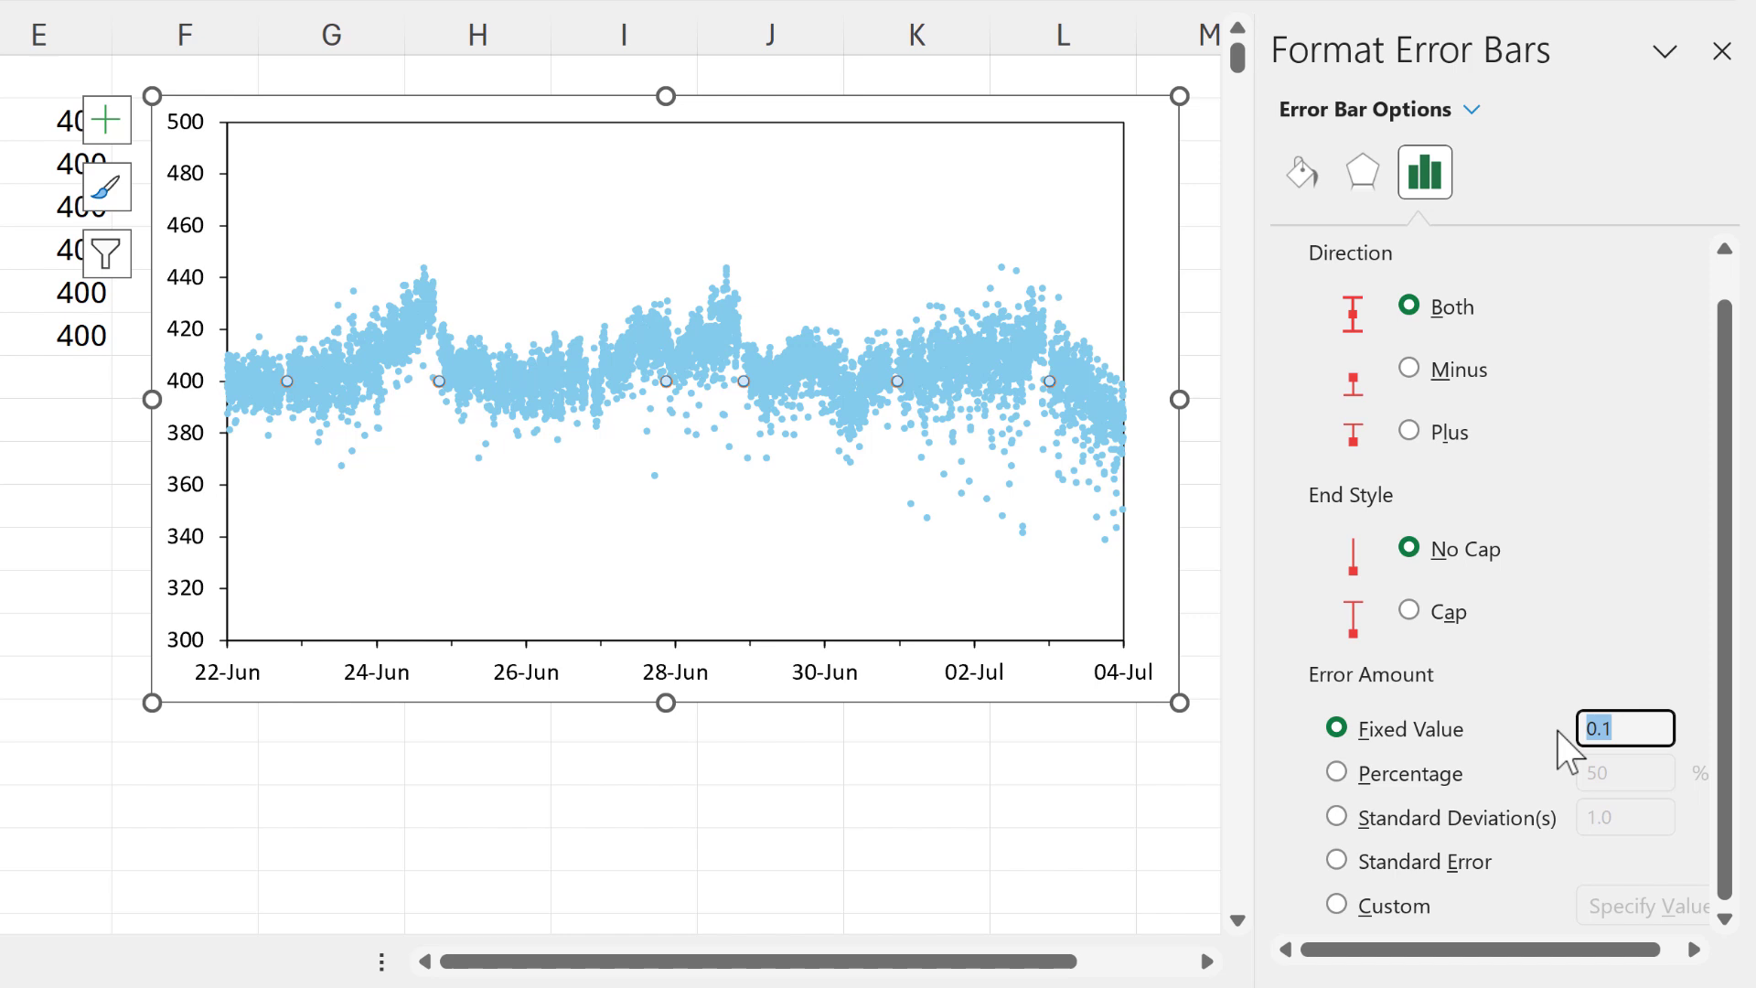
{"action": "type", "text": "100"}
{"action": "key", "text": "Return"}
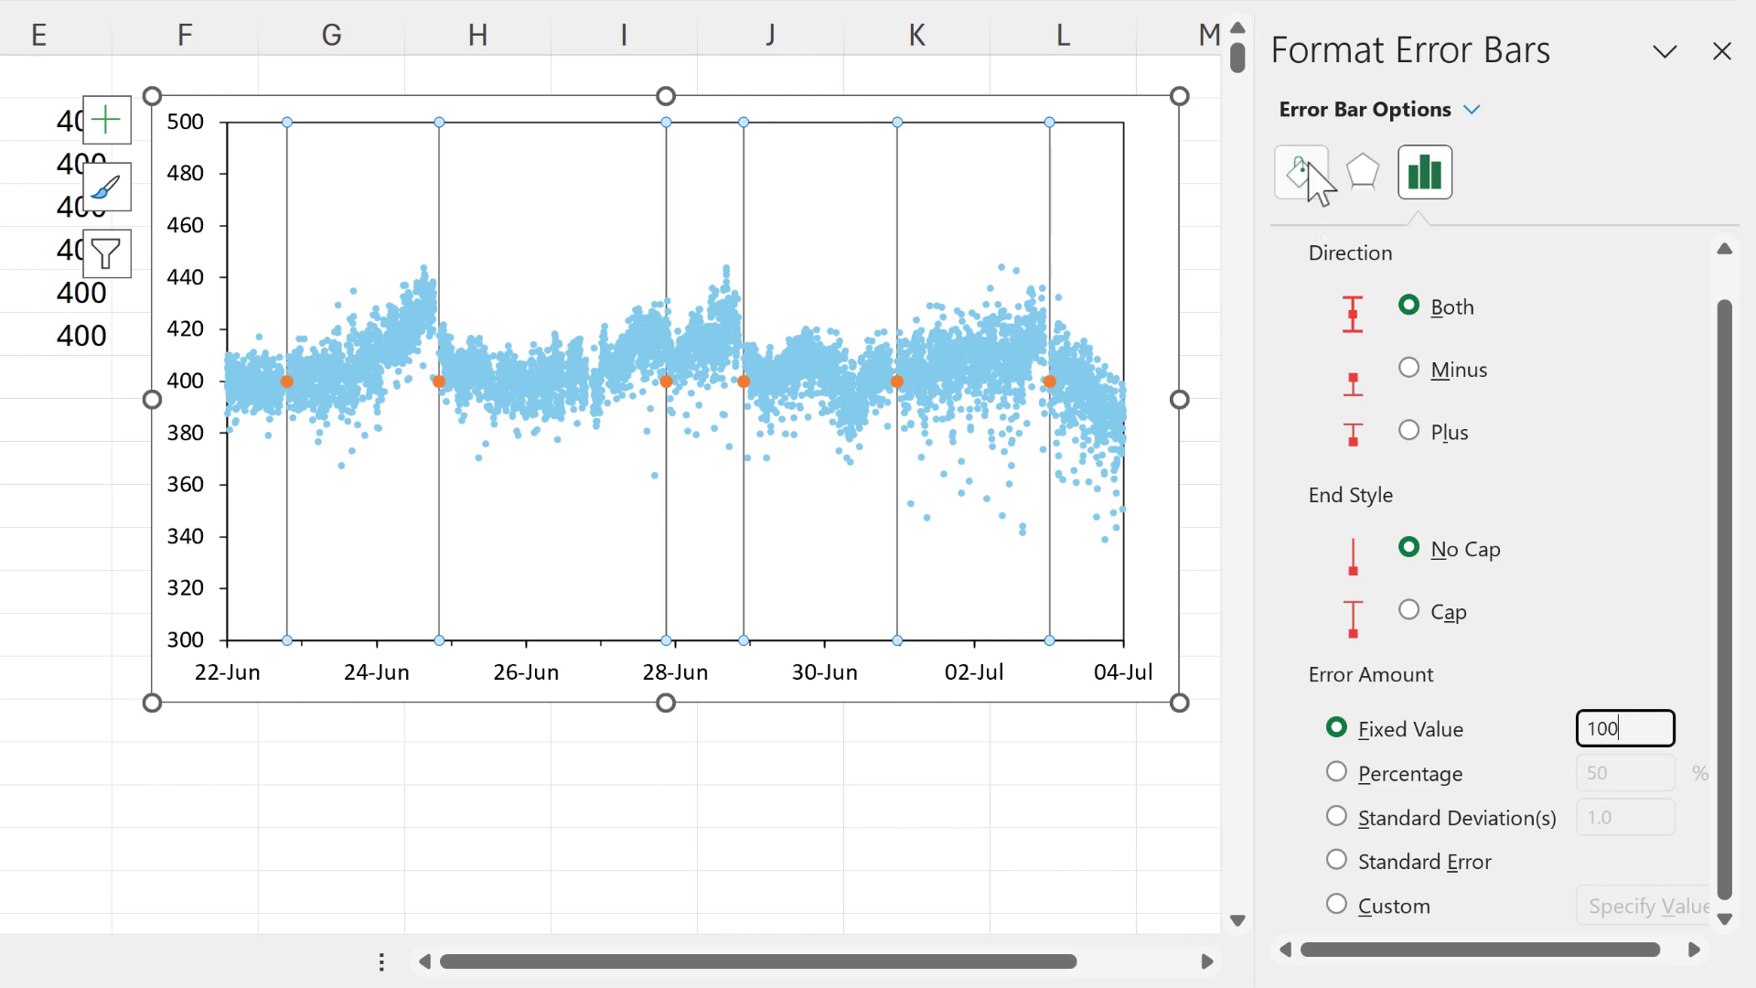
- Colour the error bar lines yellow, accept the formatting prompt, and widen them to 1.5 pt
{"action": "left_click", "coordinate": [1314, 188]}
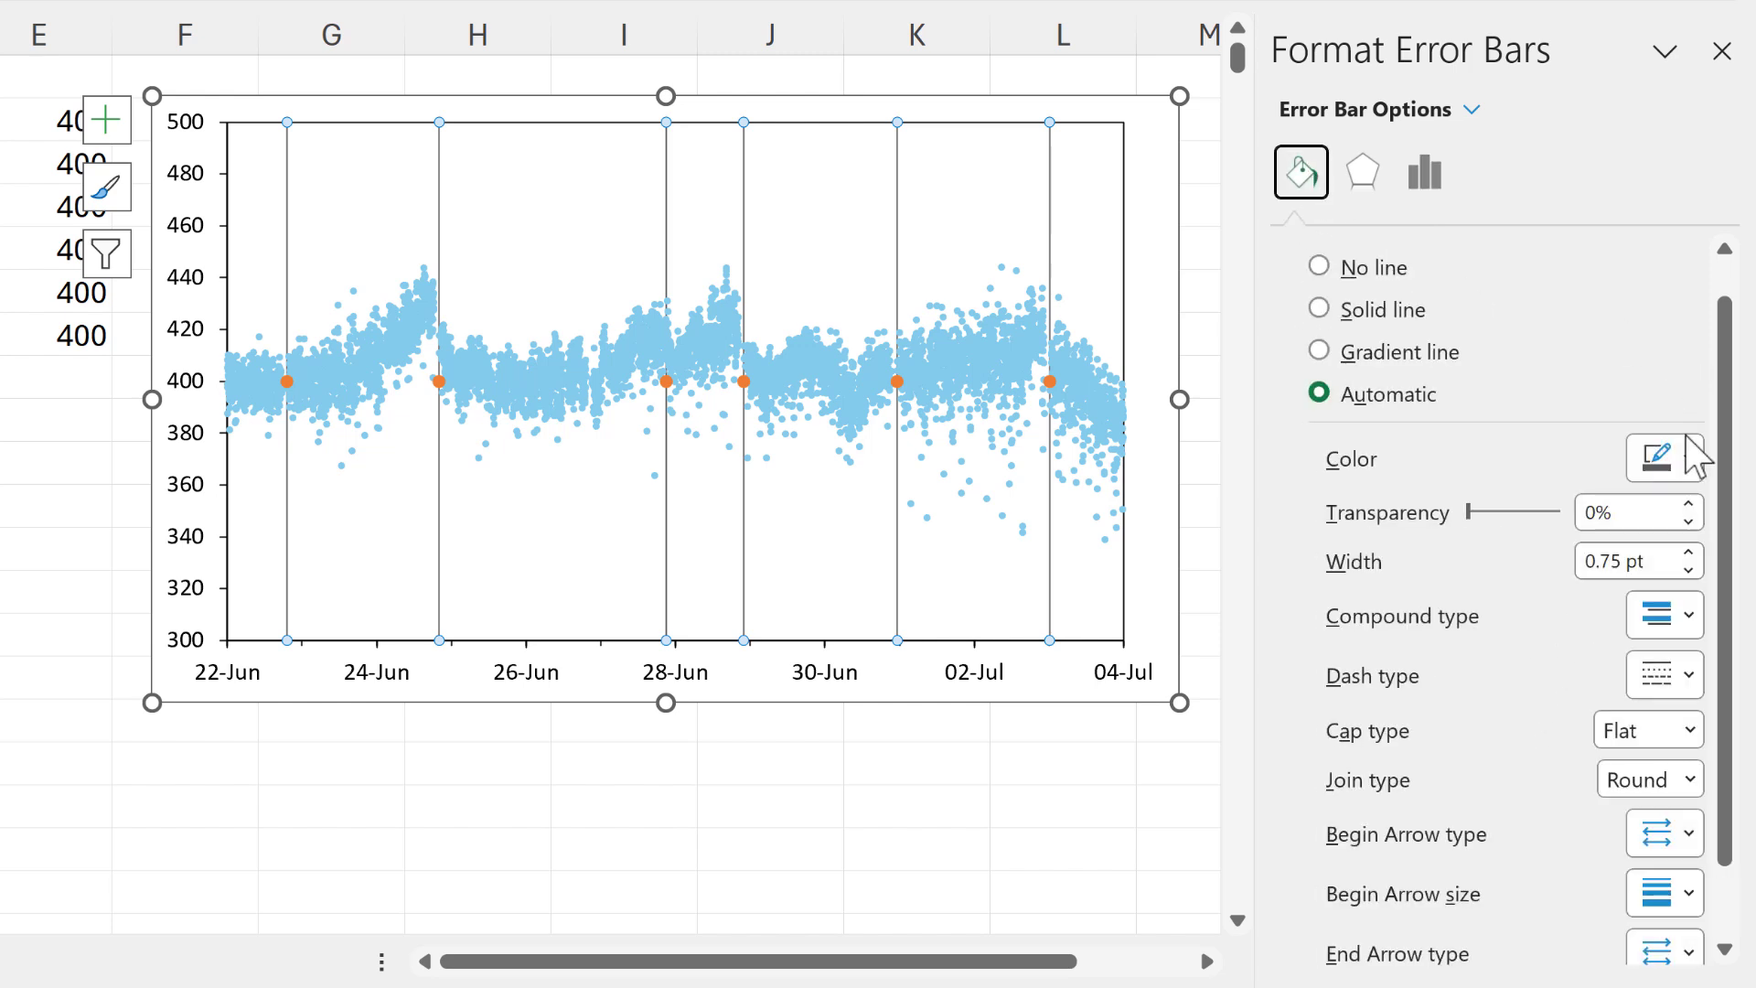
{"action": "left_click", "coordinate": [1666, 501]}
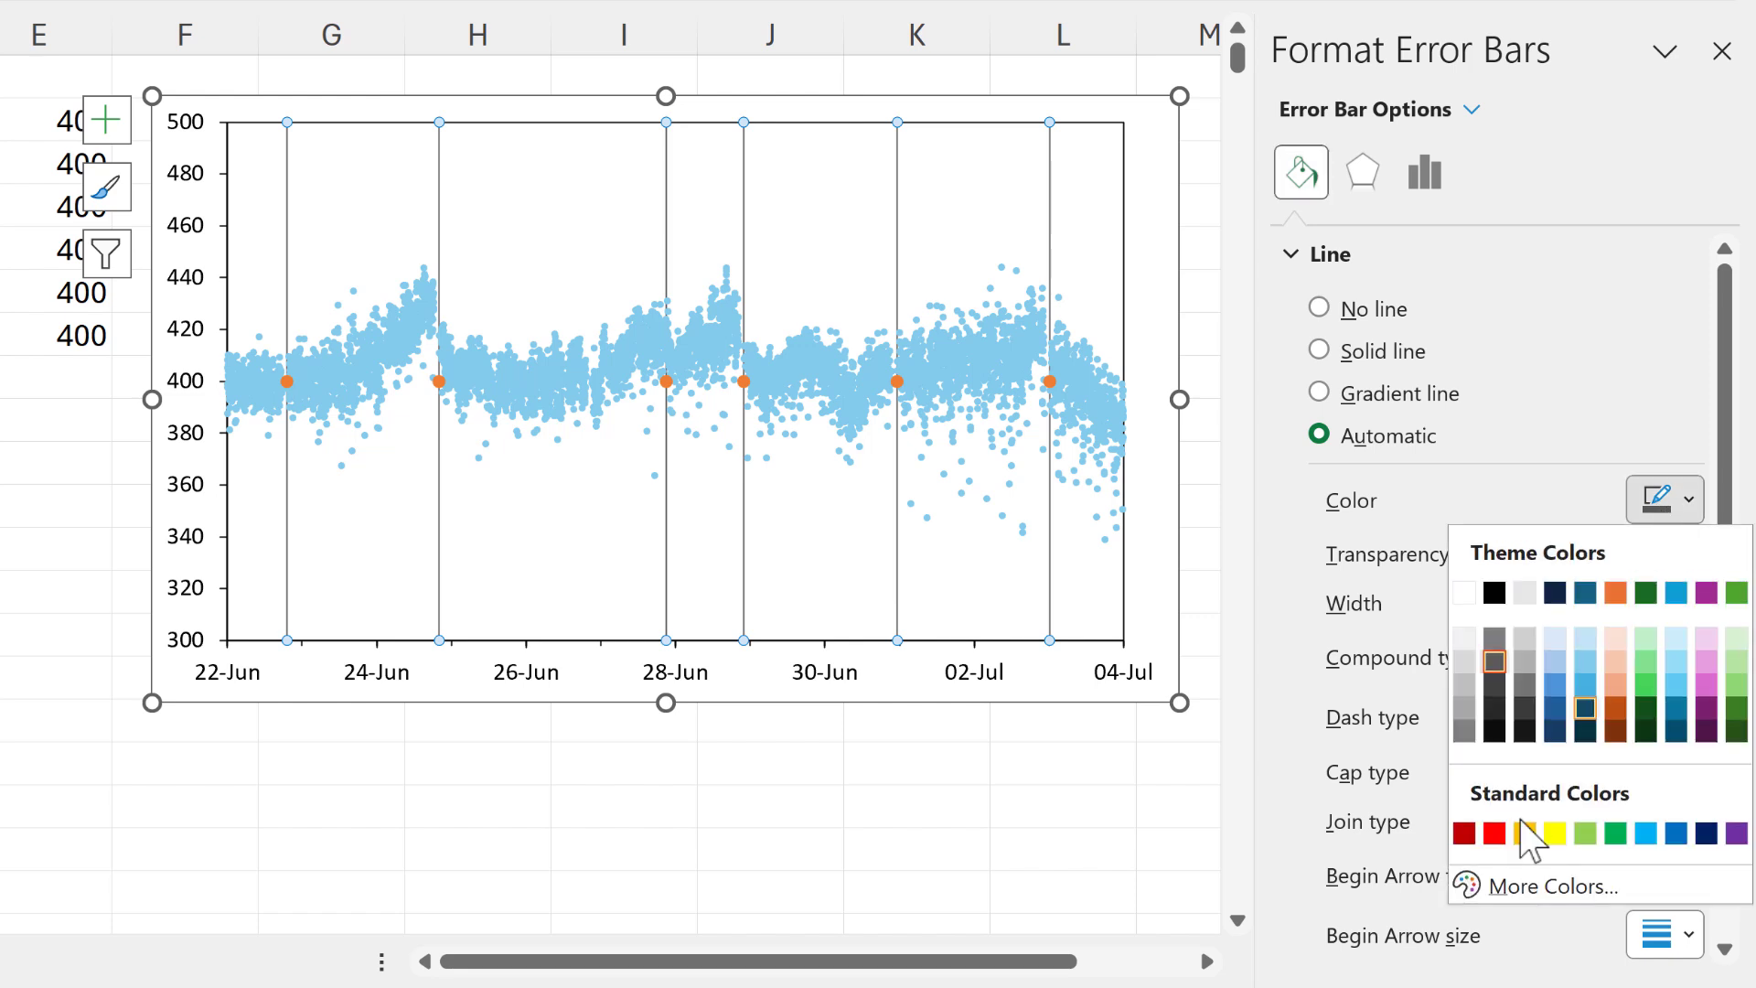
{"action": "left_click", "coordinate": [1525, 832]}
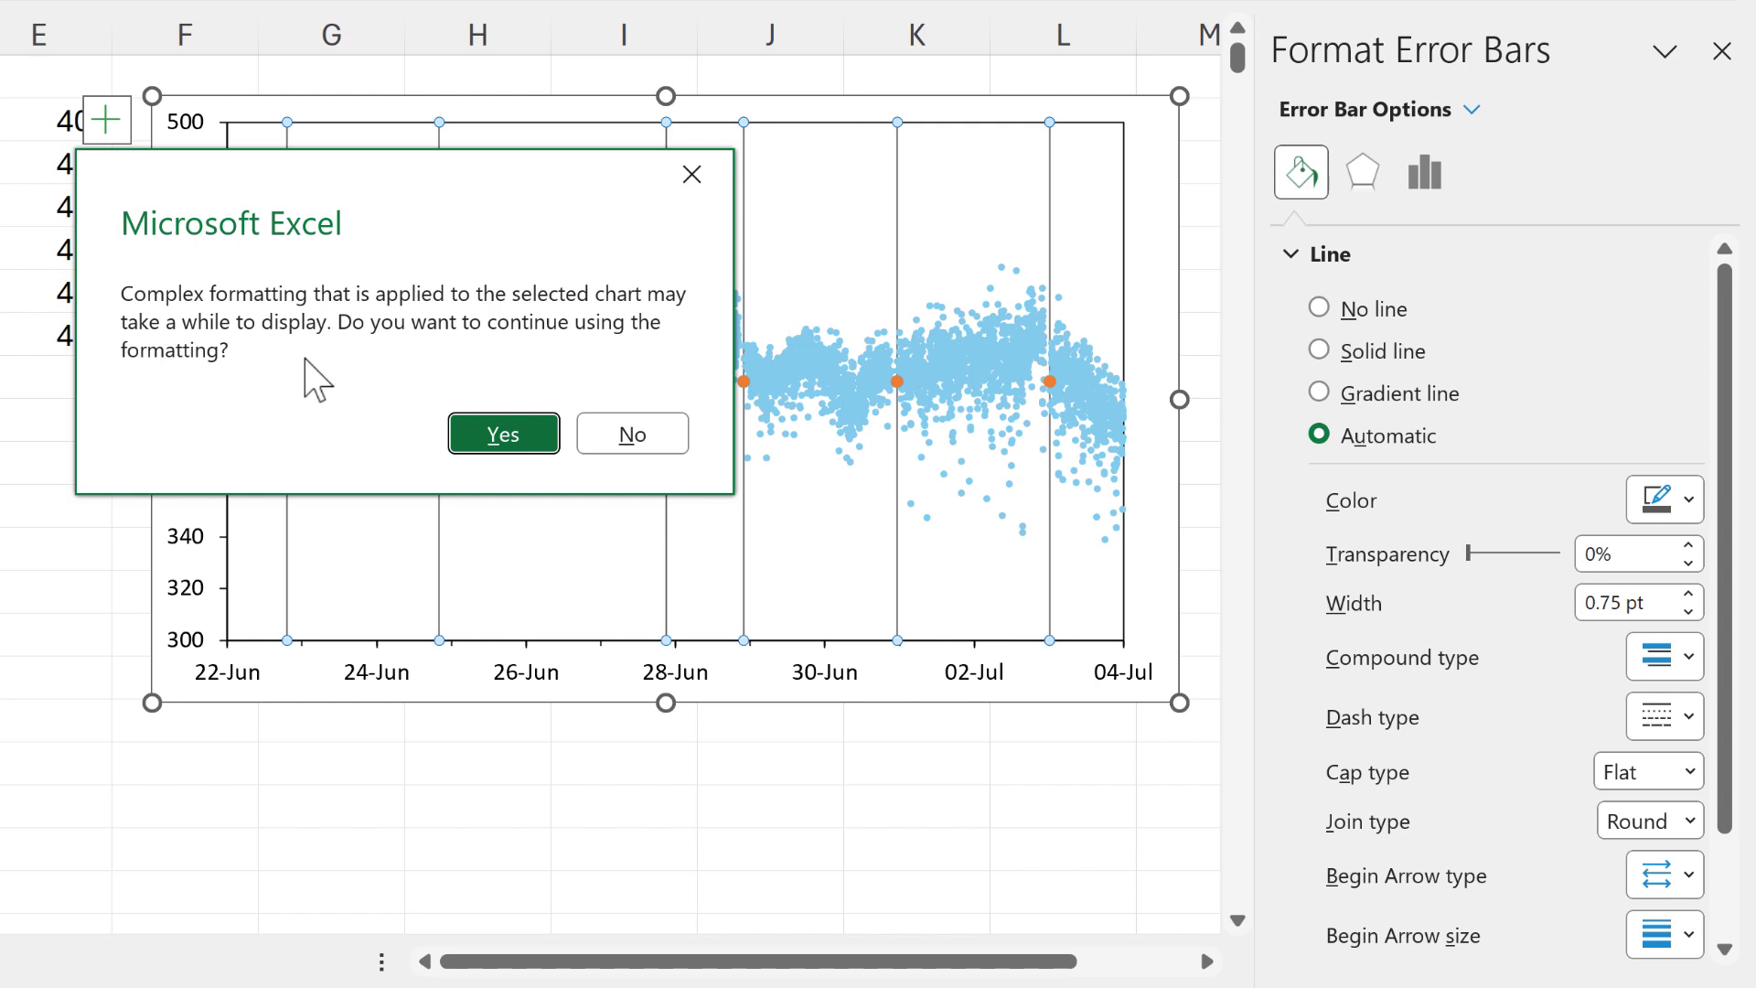
{"action": "left_click", "coordinate": [502, 436]}
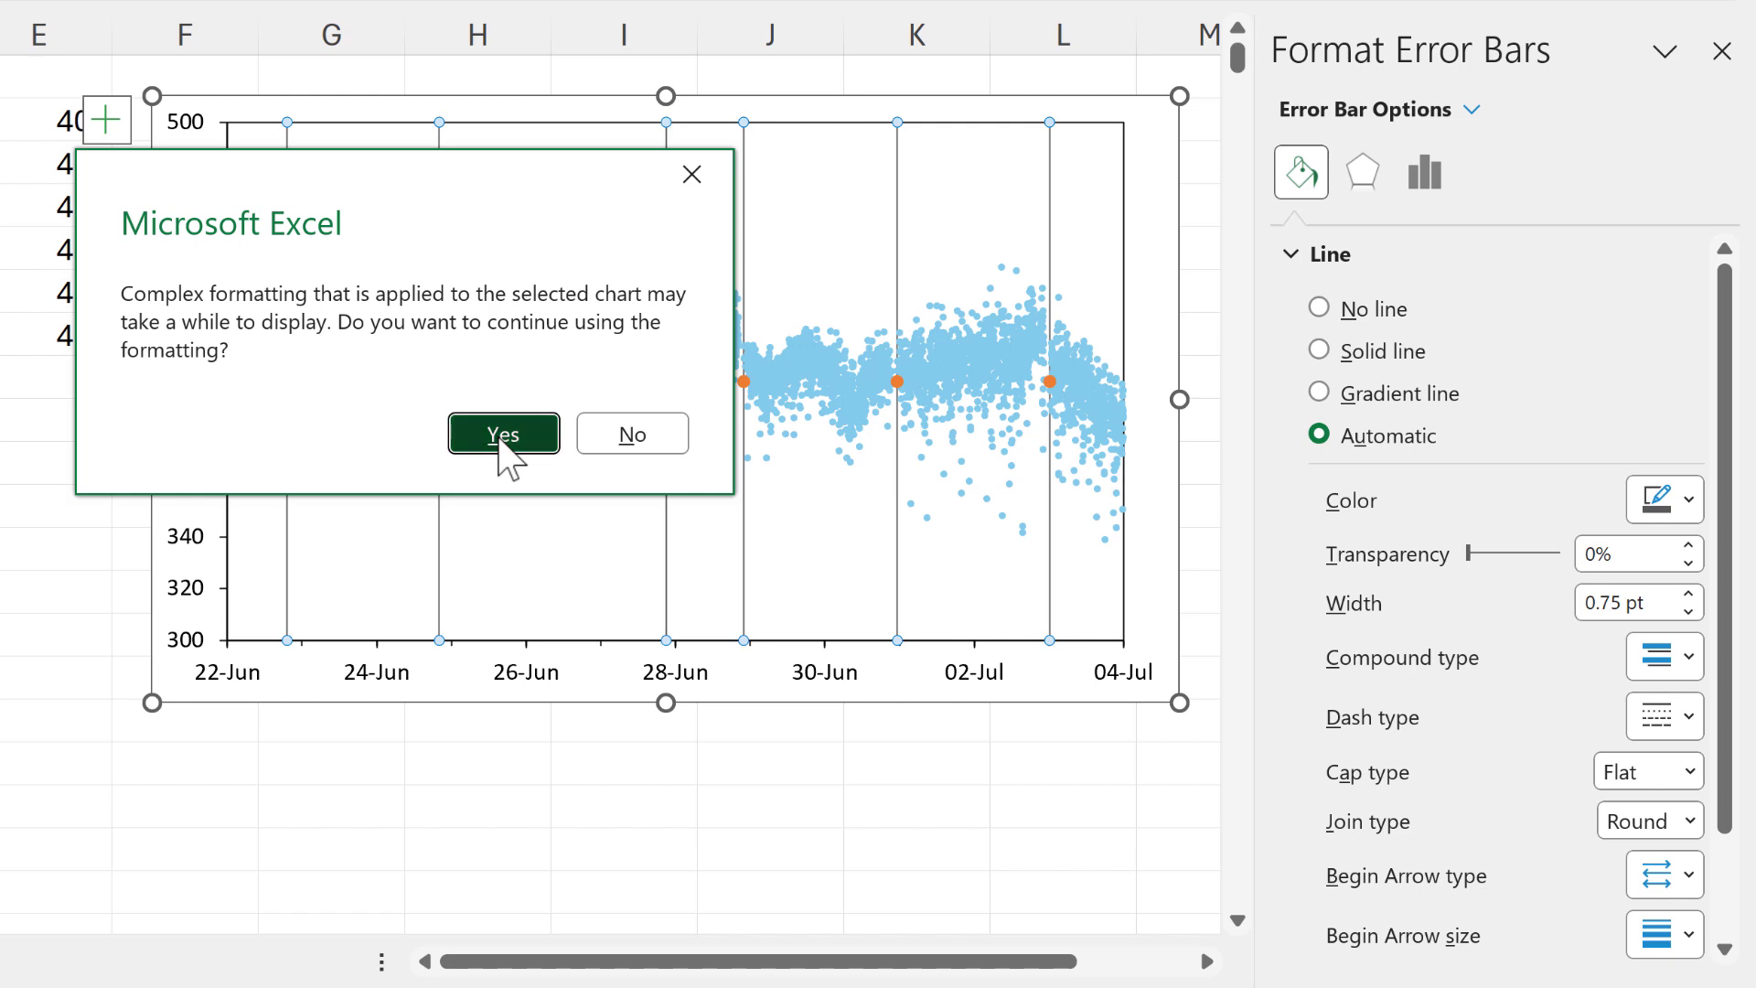
{"action": "left_click", "coordinate": [1688, 593]}
{"action": "left_click", "coordinate": [1689, 594]}
{"action": "left_click", "coordinate": [1688, 594]}
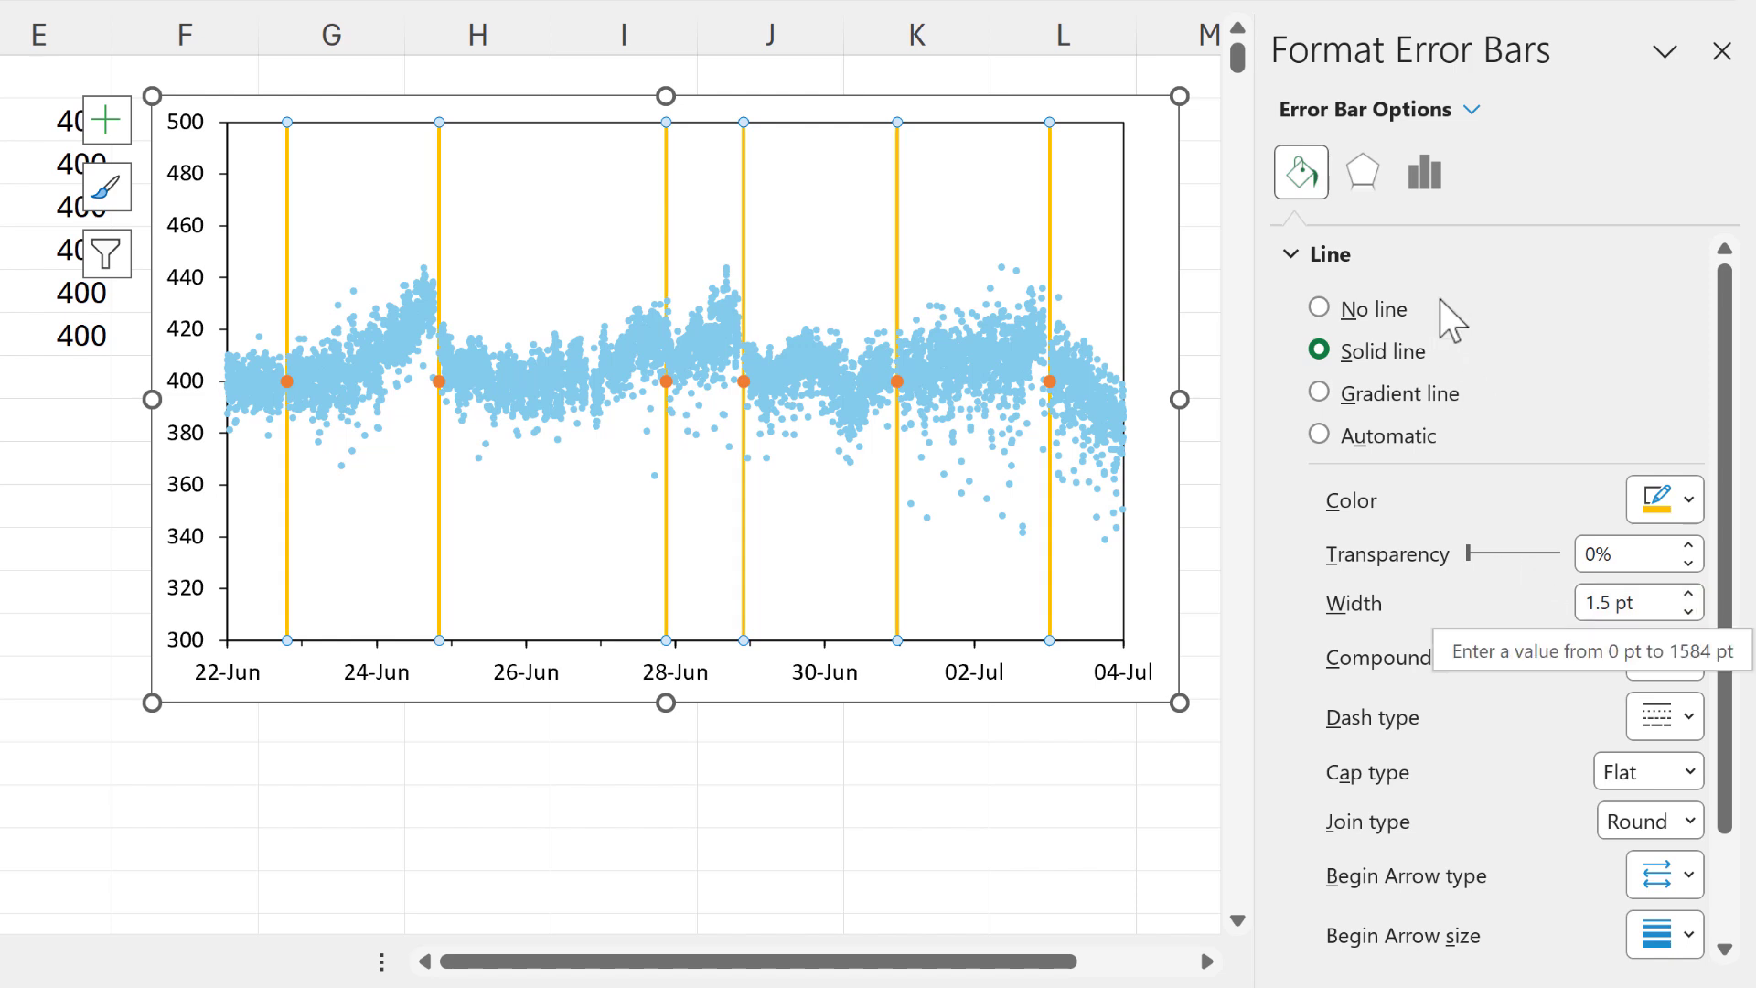
{"action": "left_click", "coordinate": [1472, 111]}
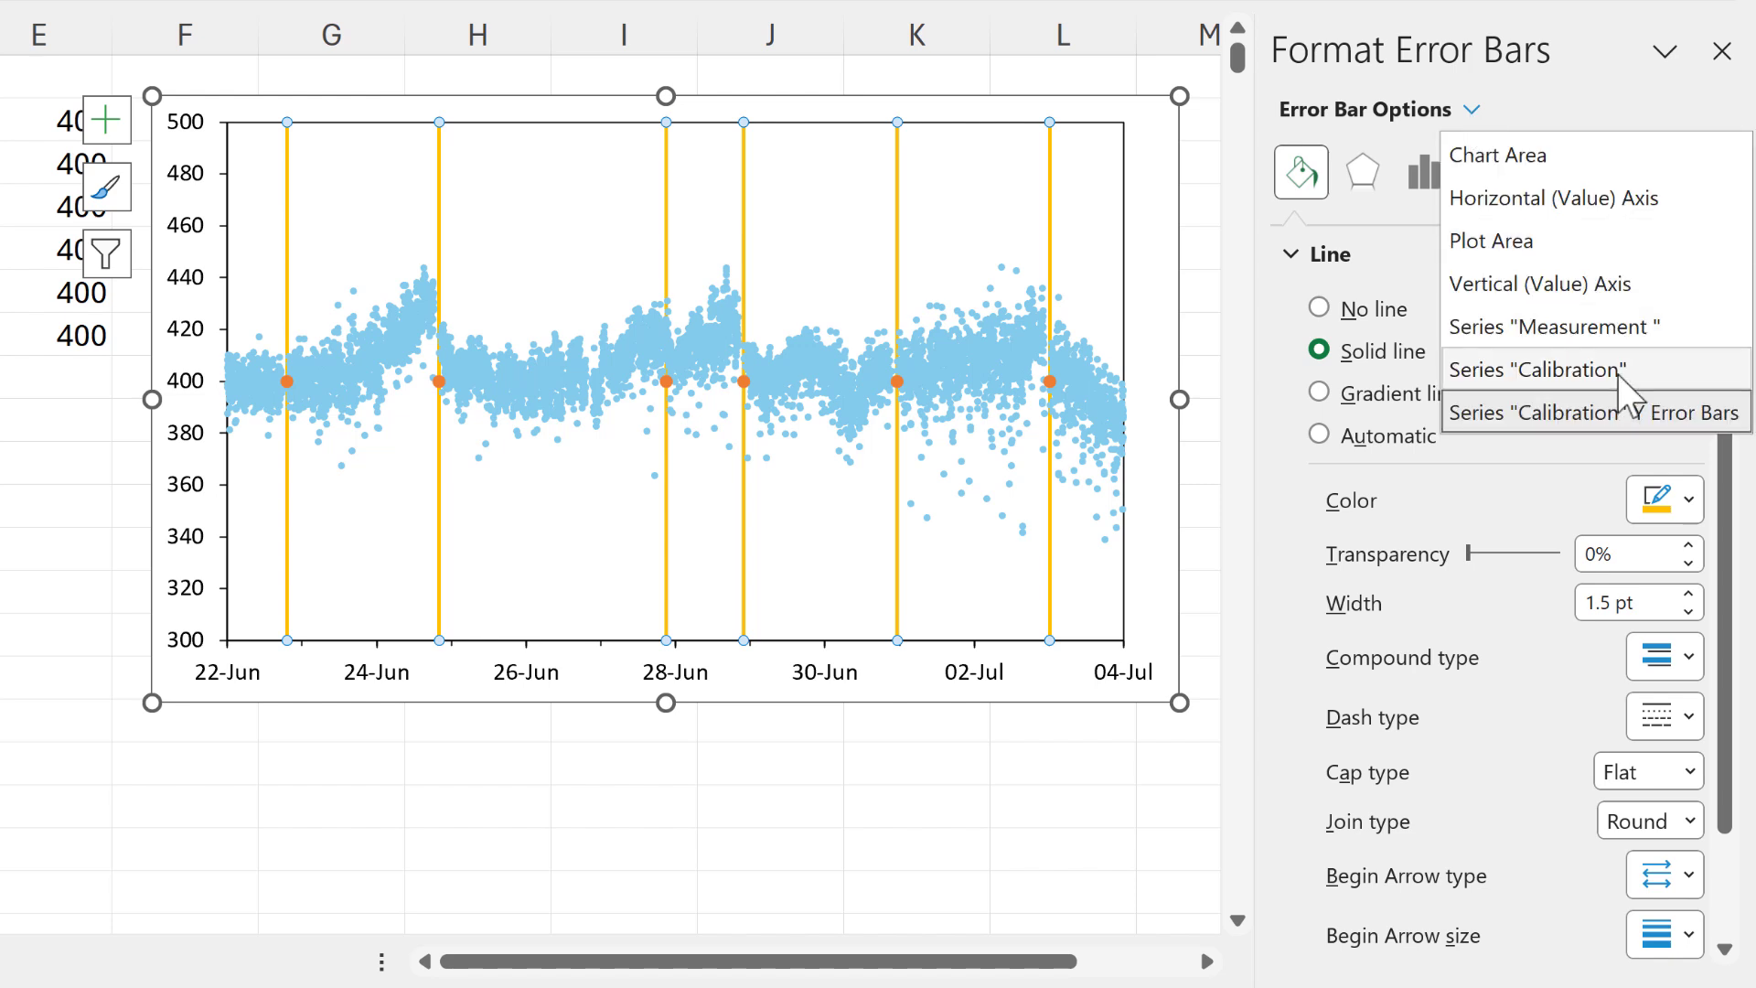
- Set the Calibration series marker to None and close the Format pane
{"action": "left_click", "coordinate": [1573, 373]}
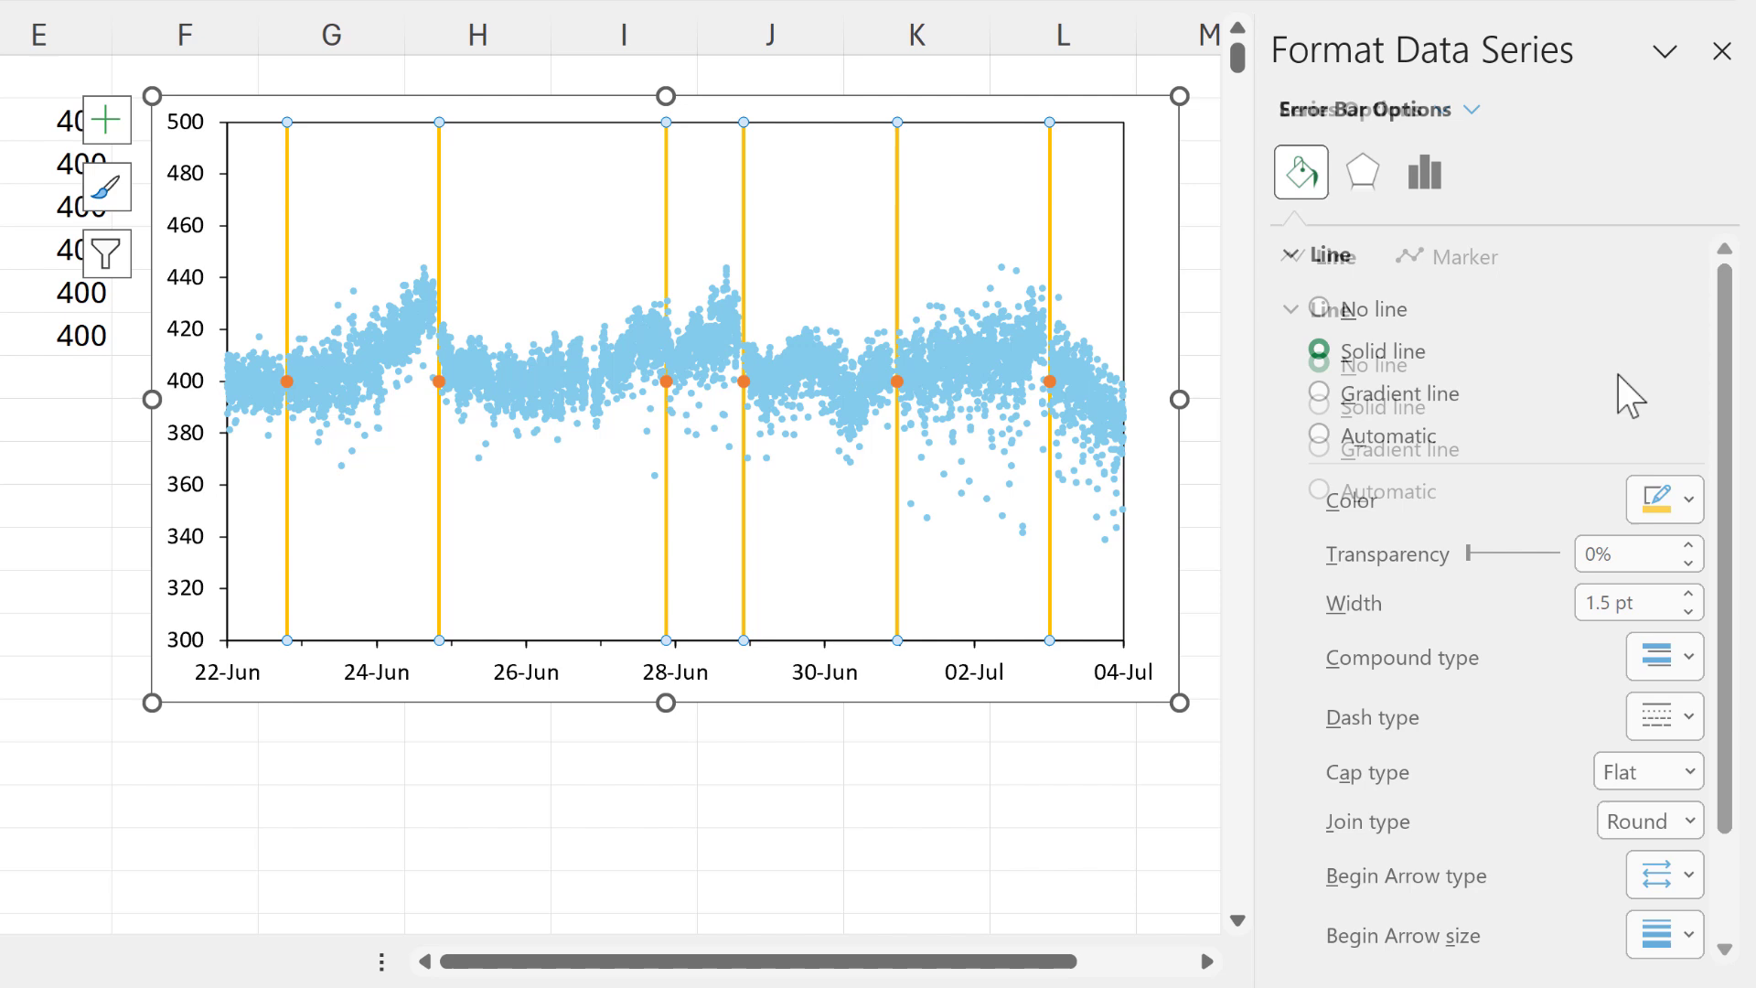
{"action": "left_click", "coordinate": [1464, 258]}
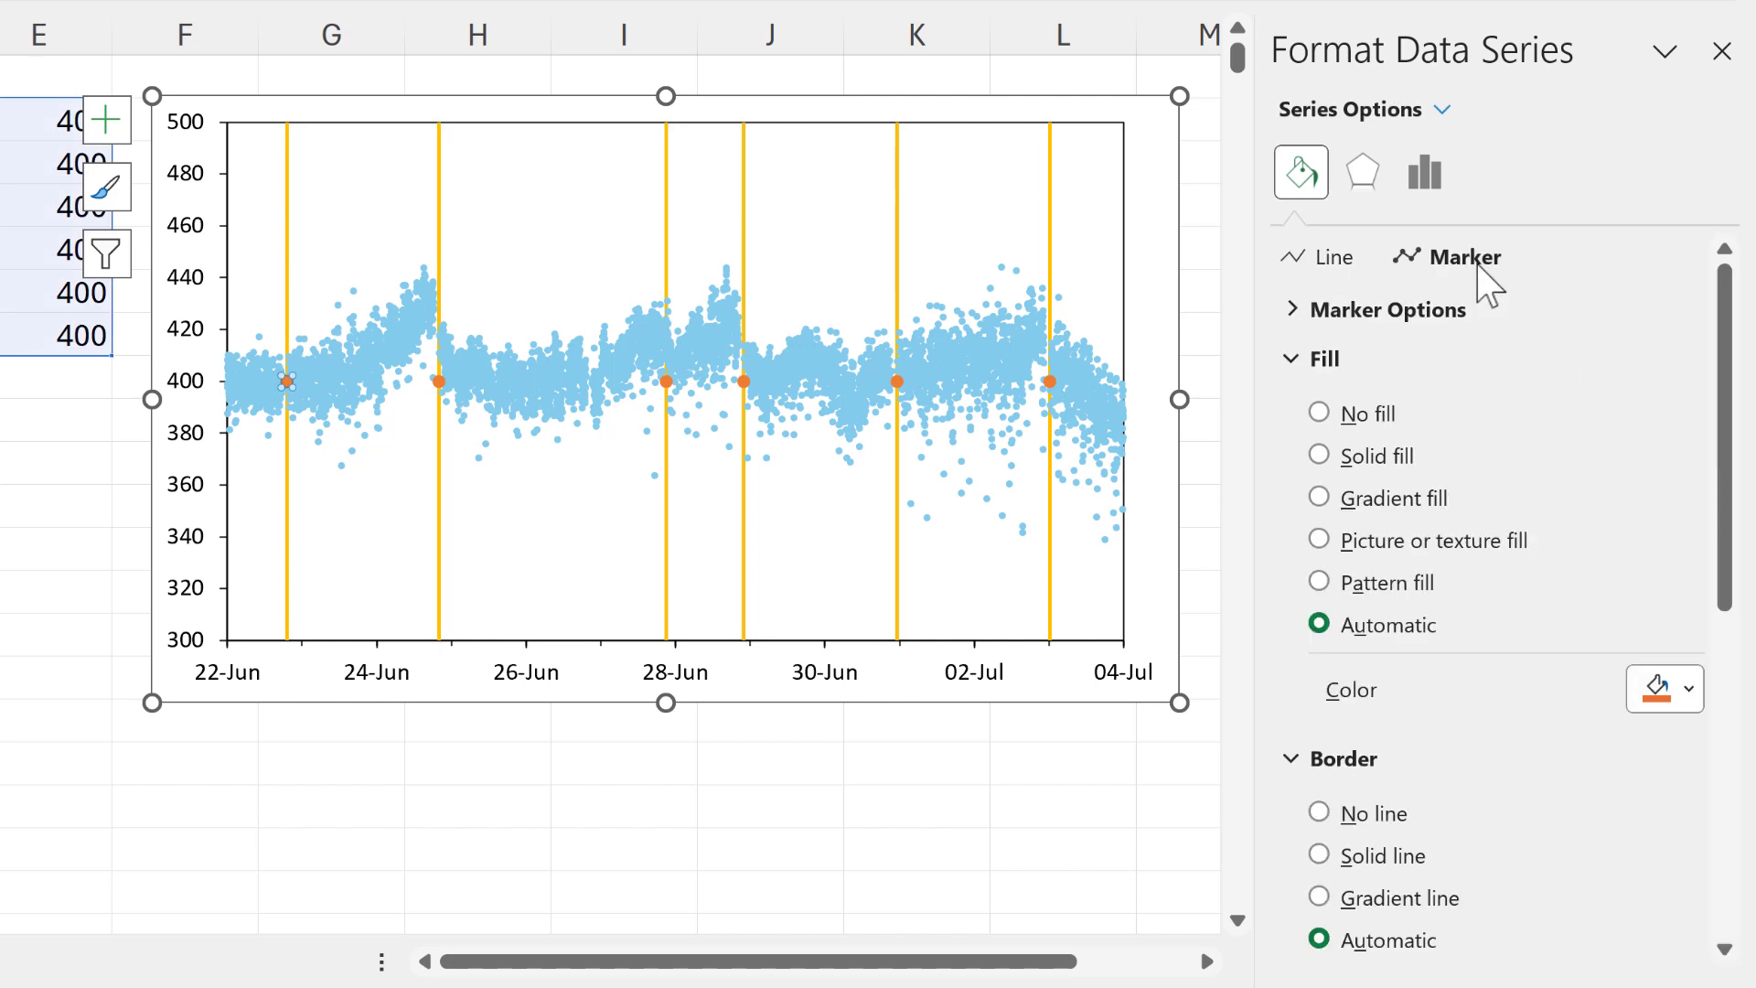
{"action": "left_click", "coordinate": [1432, 311]}
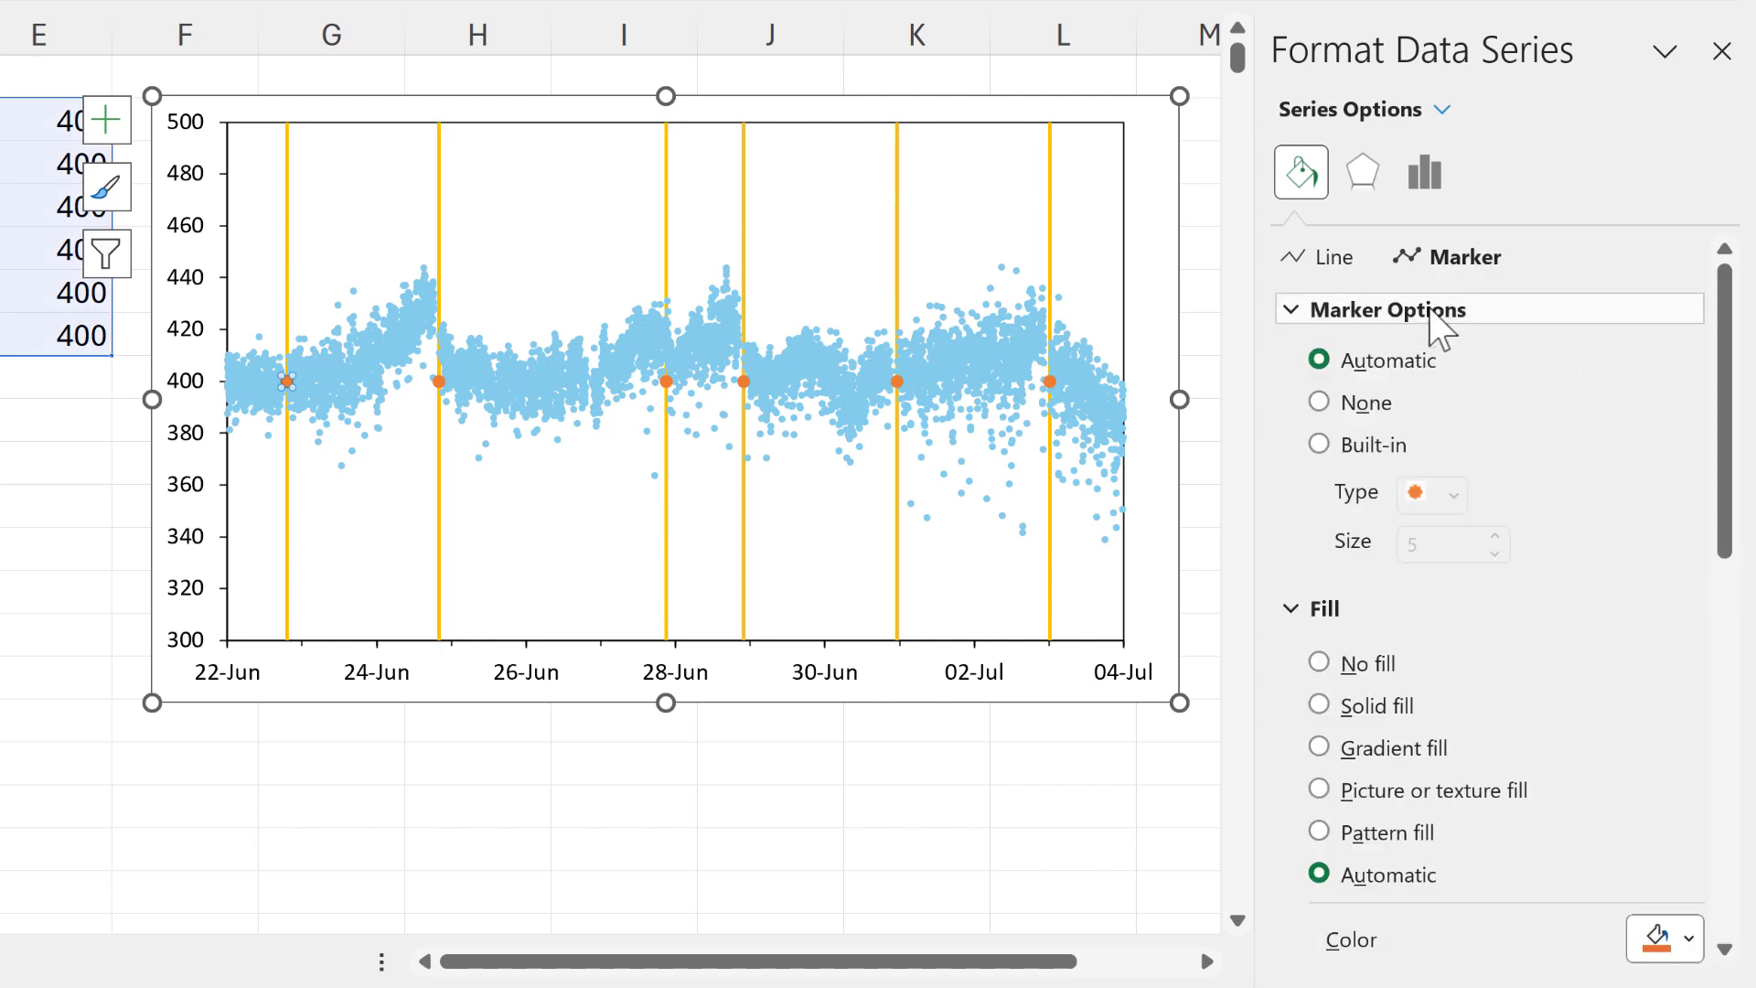
{"action": "left_click", "coordinate": [1319, 402]}
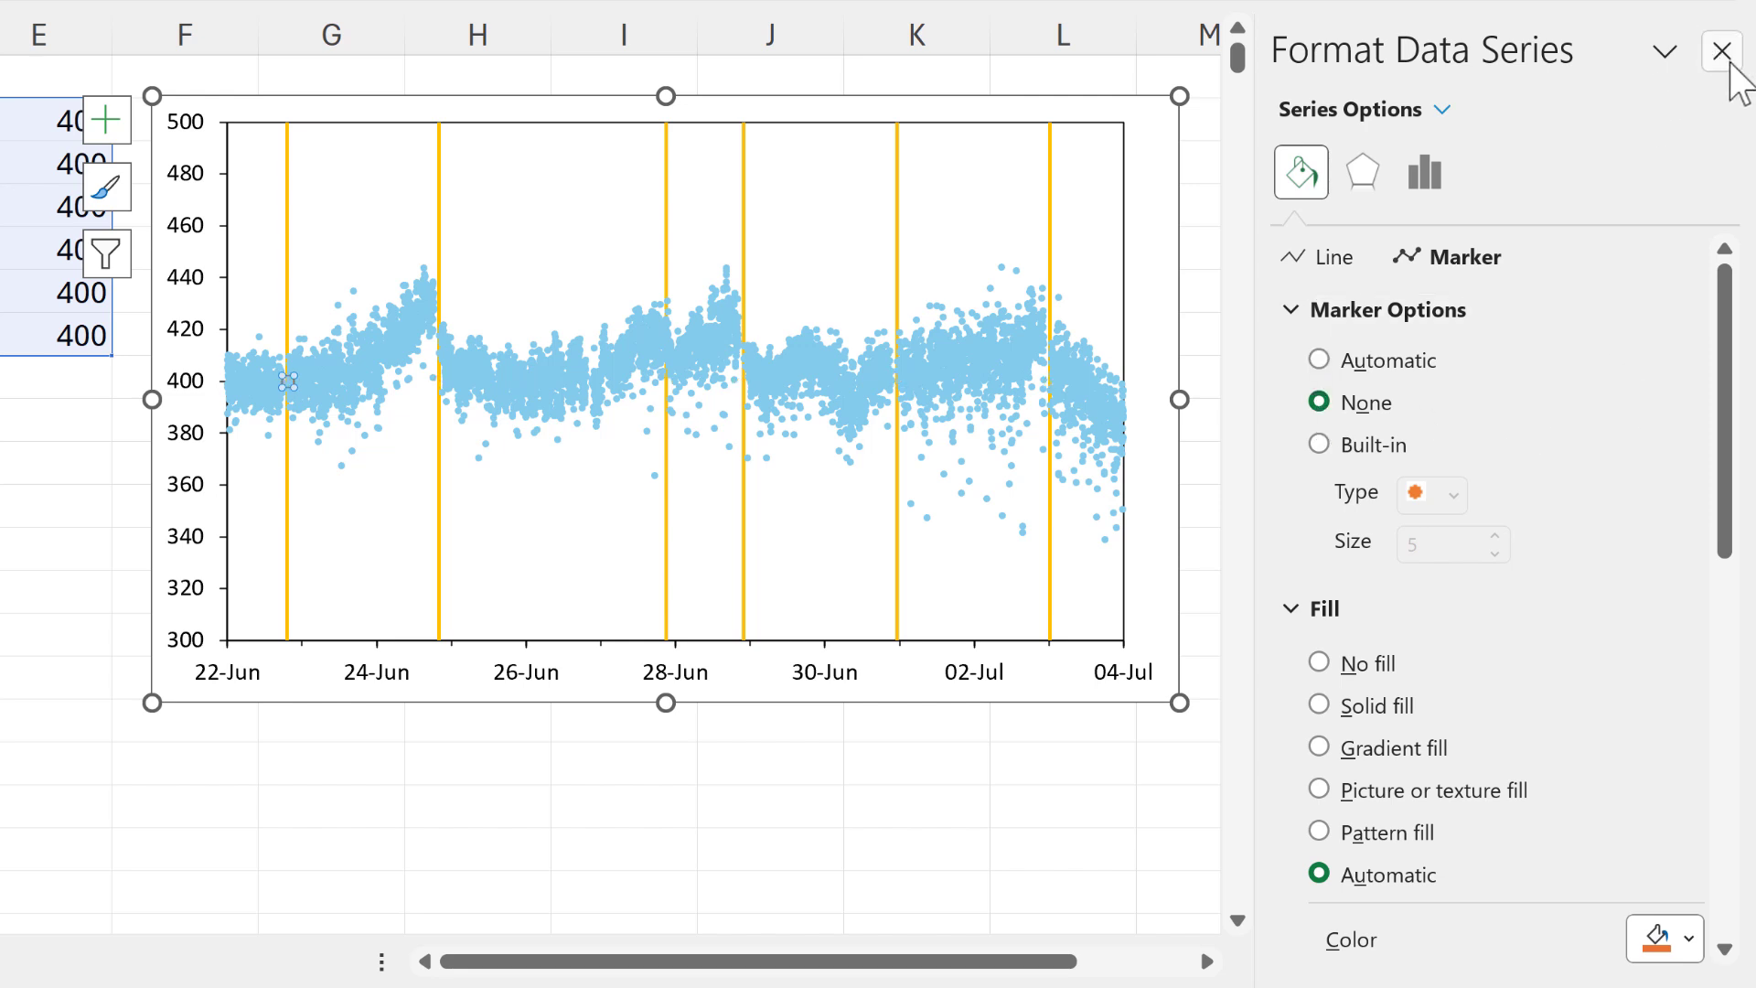
{"action": "left_click", "coordinate": [1730, 64]}
- Stretch the chart's lower-right corner outward so the plot is wider and taller
{"action": "left_click_drag", "start_coordinate": [1178, 703], "coordinate": [1362, 791]}
{"action": "left_click", "coordinate": [423, 839]}
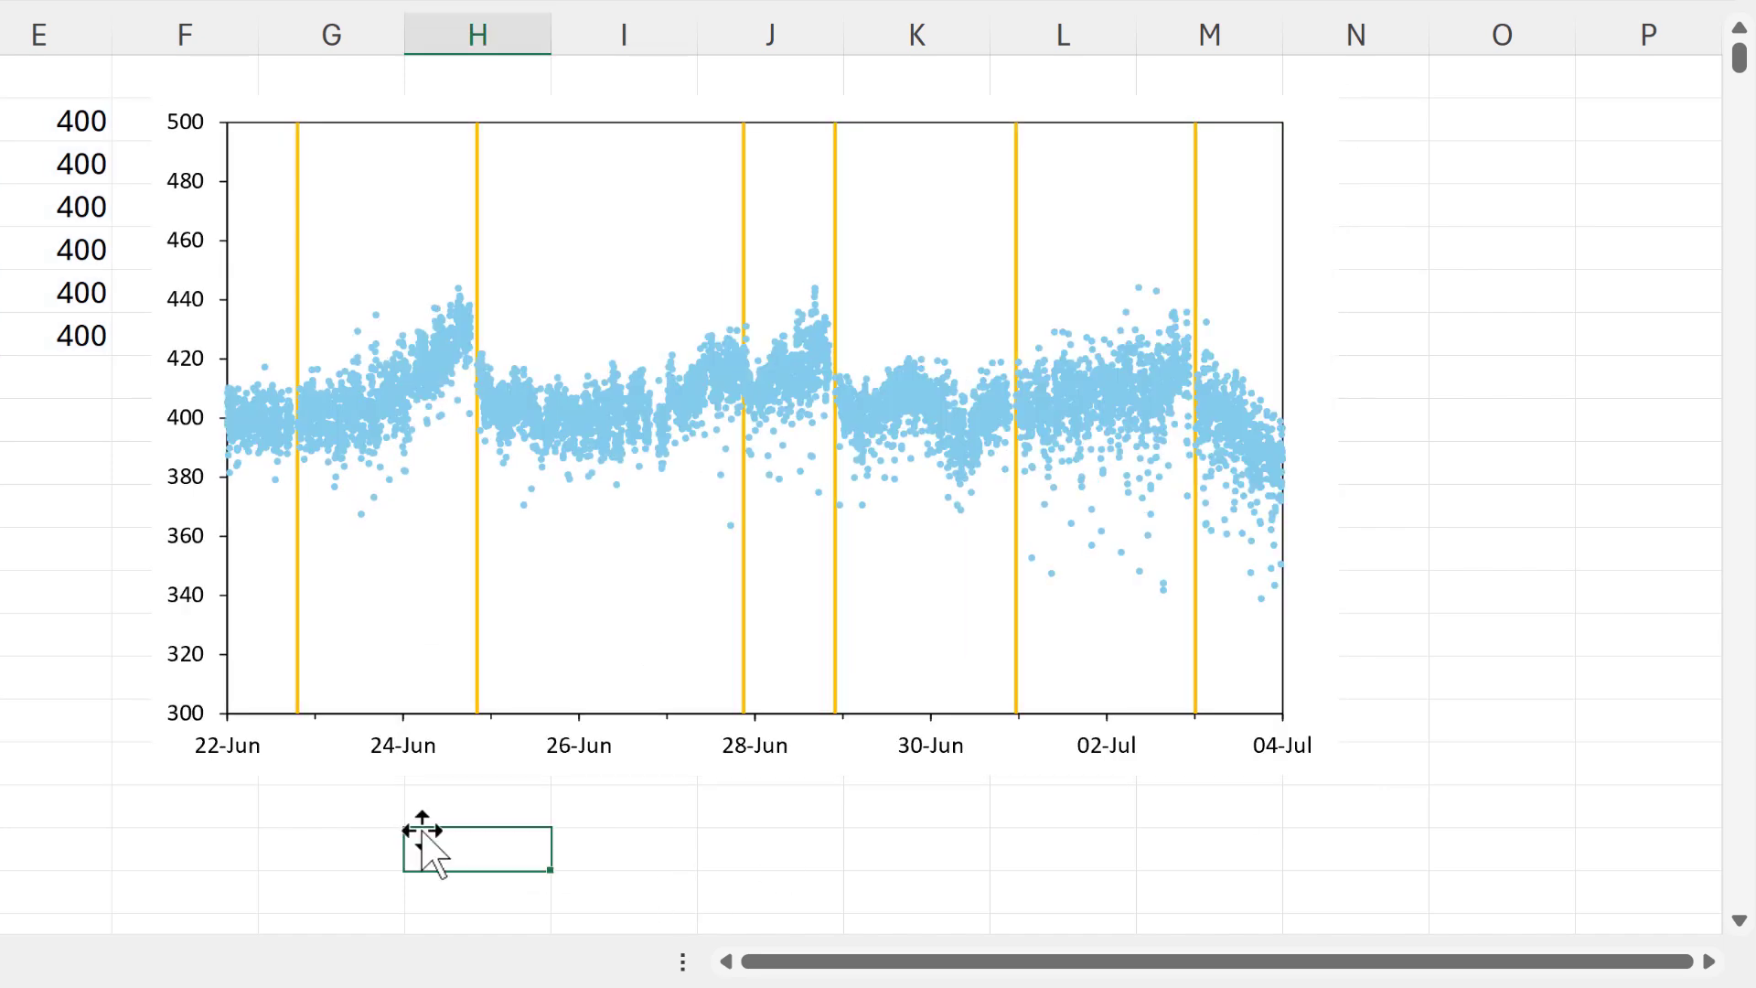